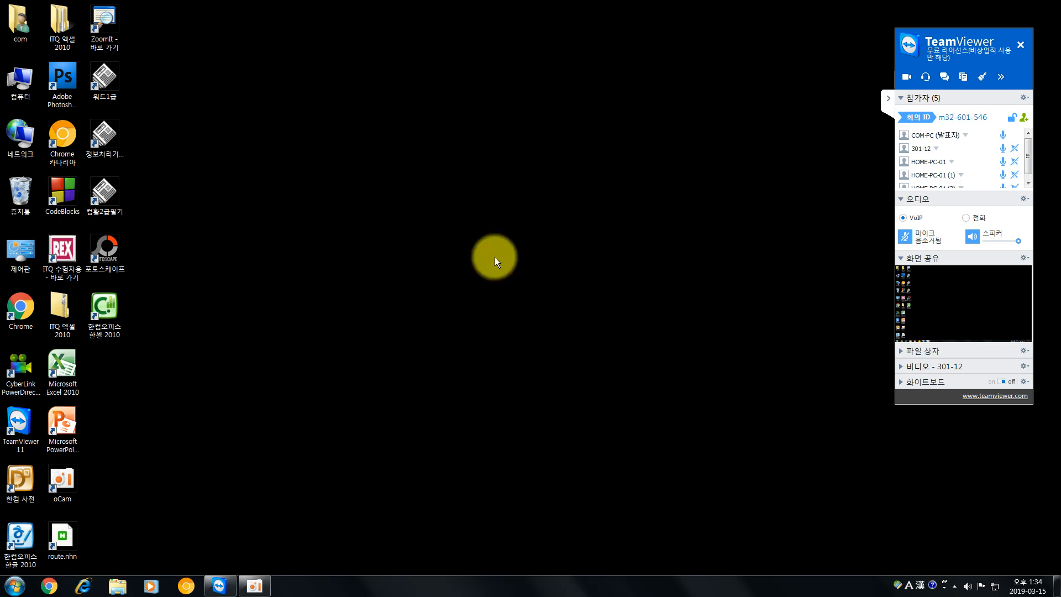
- Launch 한컴오피스 한글 2010, collapse the TeamViewer panel, and enter the title line "개인별 업무목설정 및 판정표" in the blank document
double_click(26, 536)
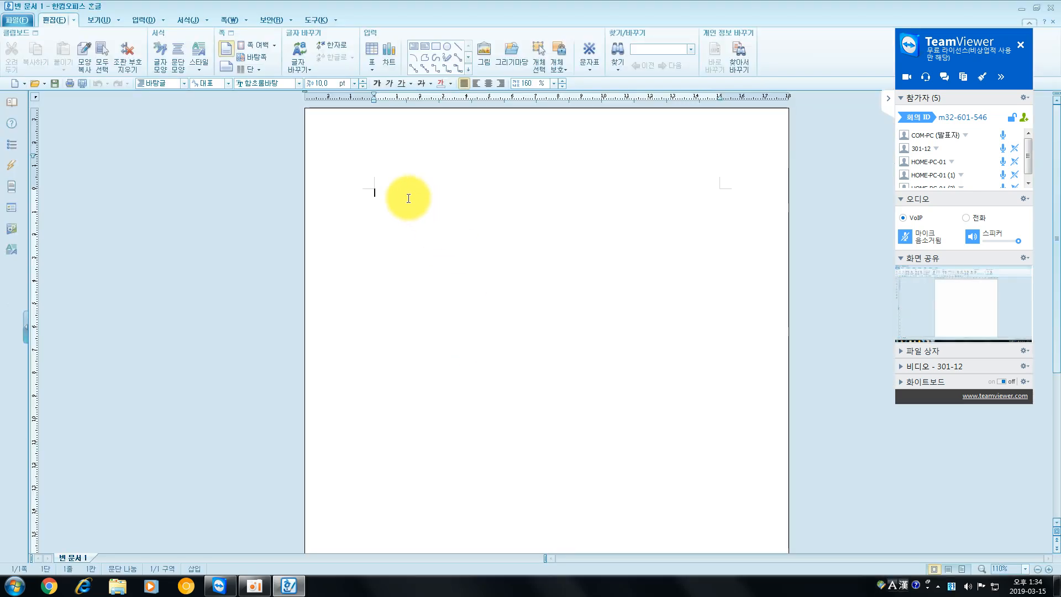
left_click(889, 97)
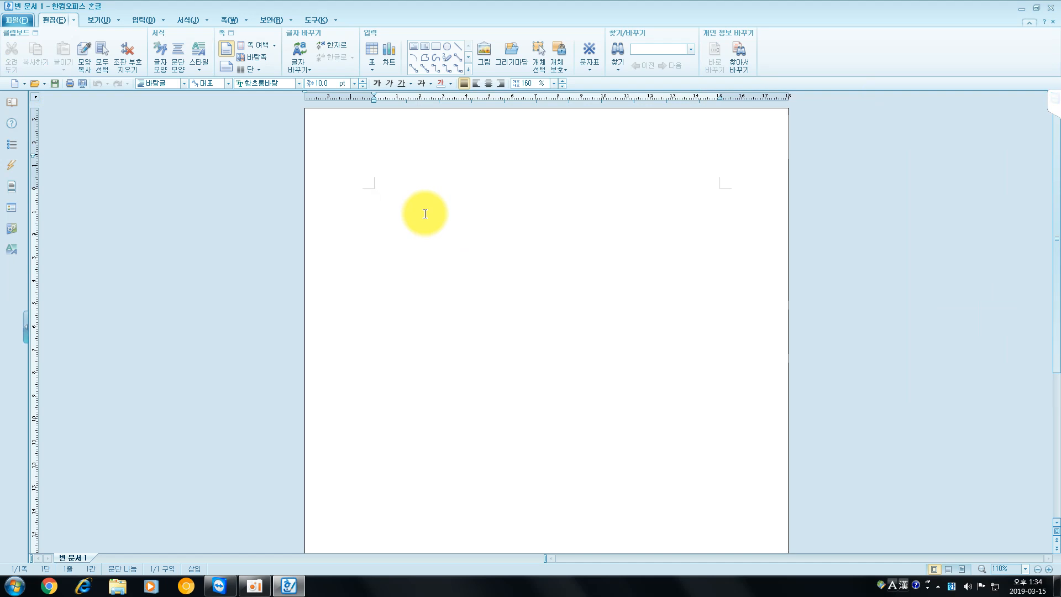
type("개인별 업무목설정 및 판정표")
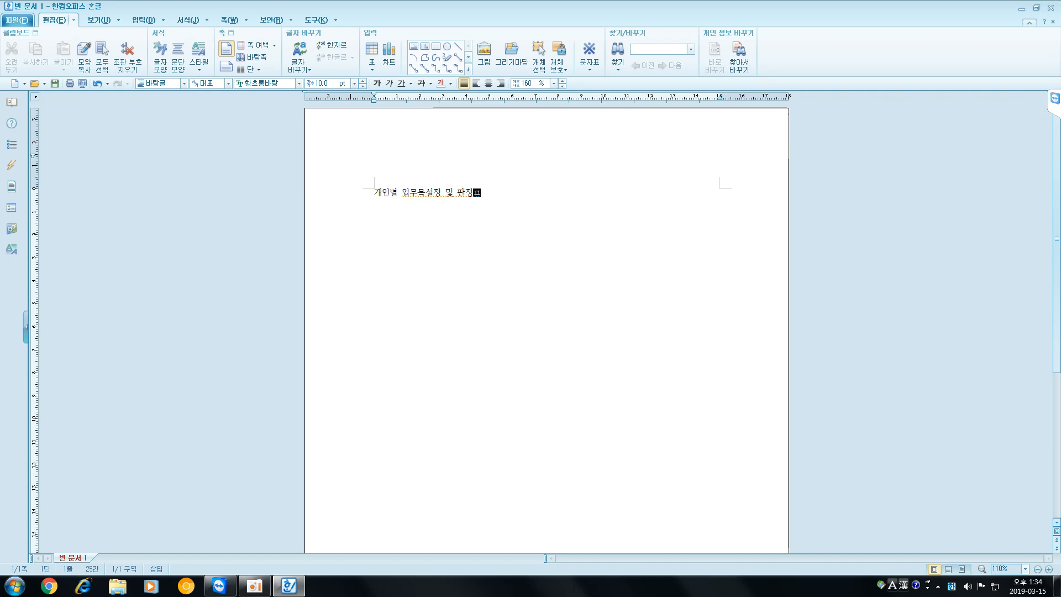
key("Return")
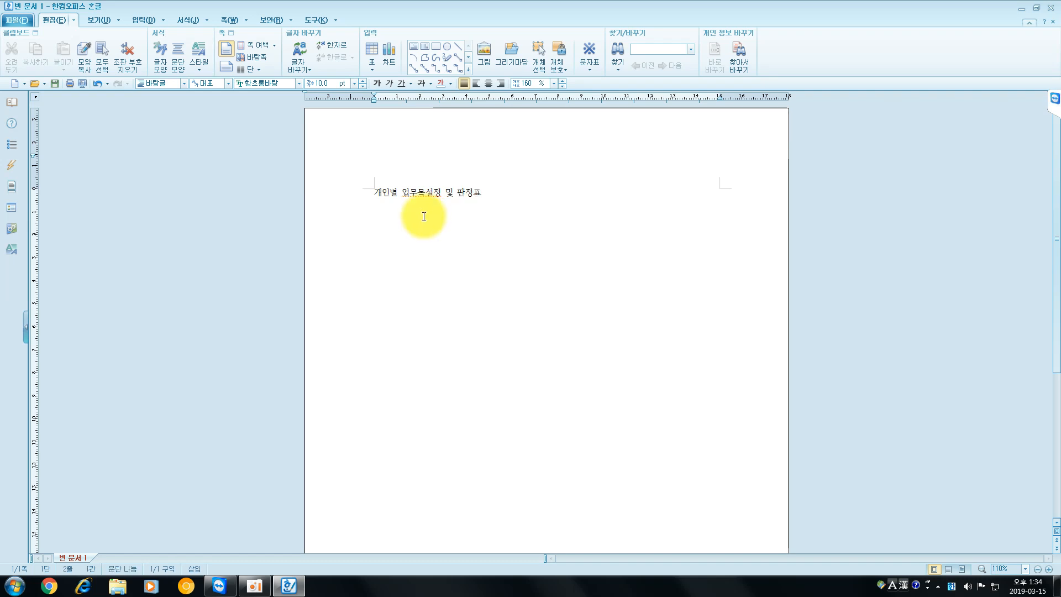
- Enter the date line "년 월 일" under the title, with wide gaps between the words, and end it with a line break
scroll(472, 182, "up", 2)
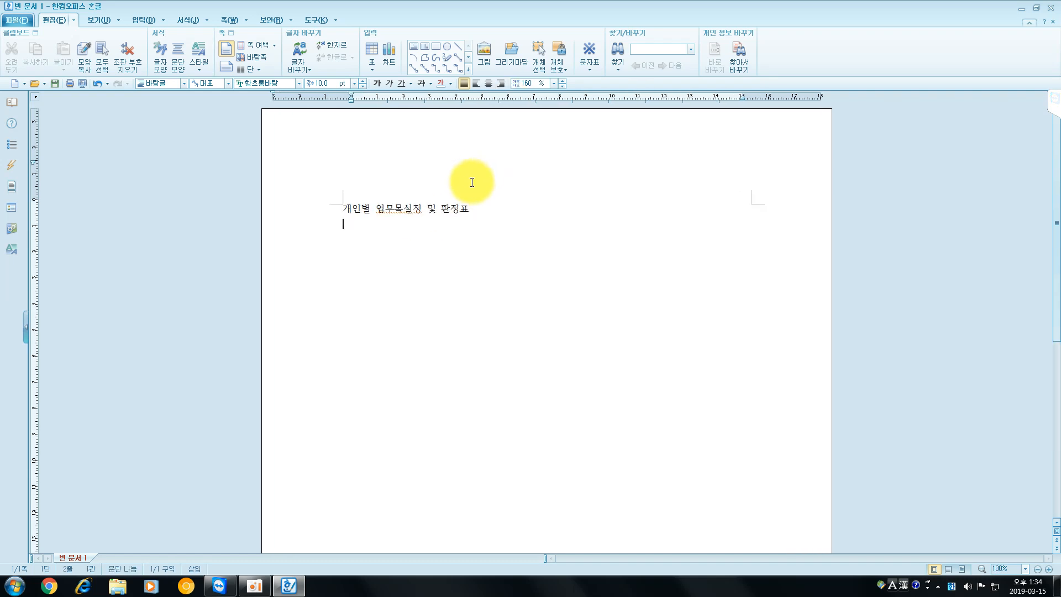
scroll(472, 182, "up", 3)
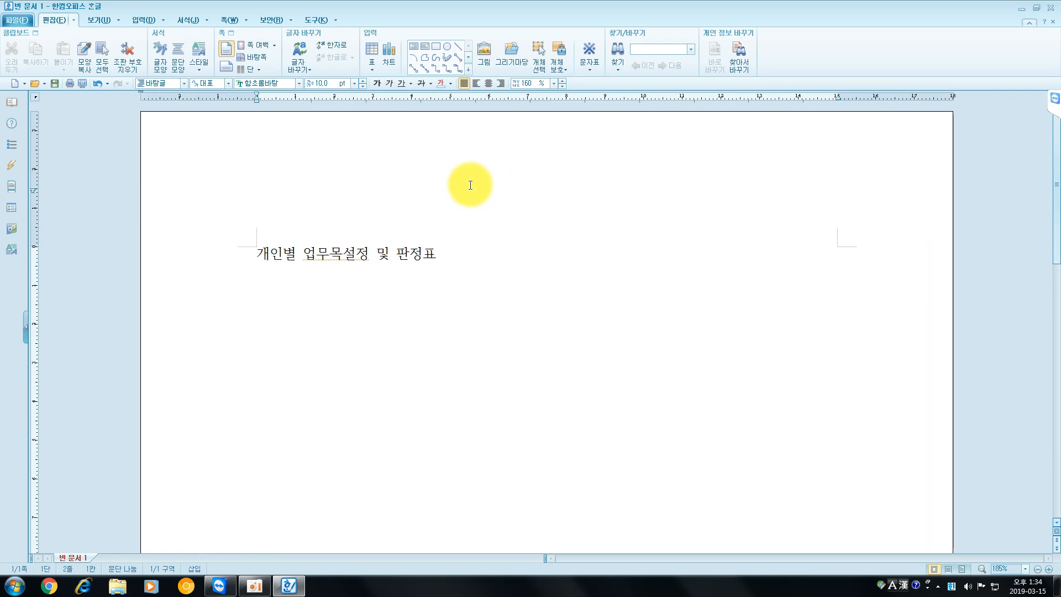
type("녀ㄴ     월   ")
type("  일")
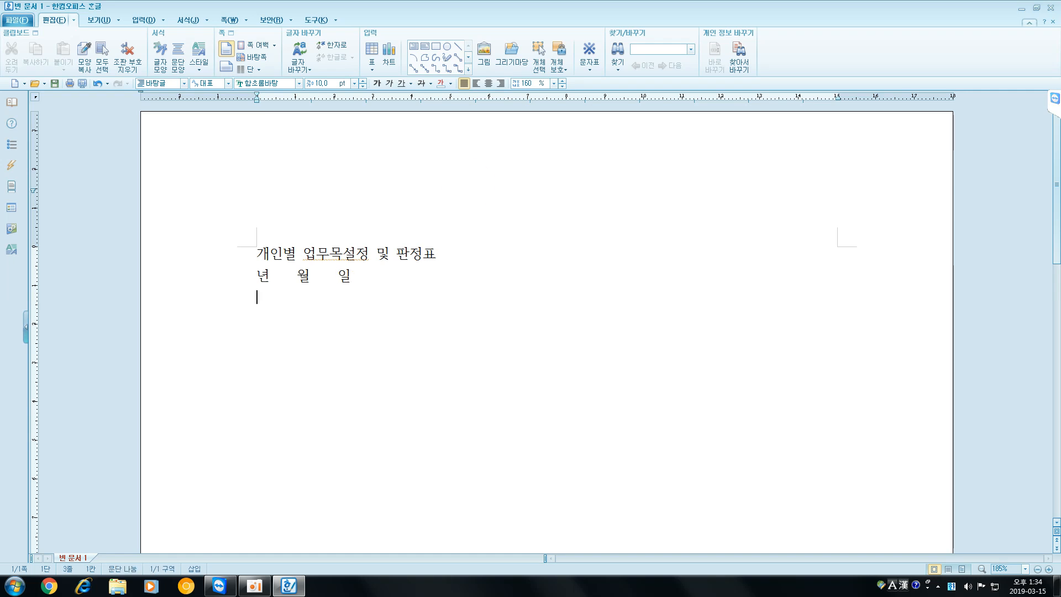
key("Return")
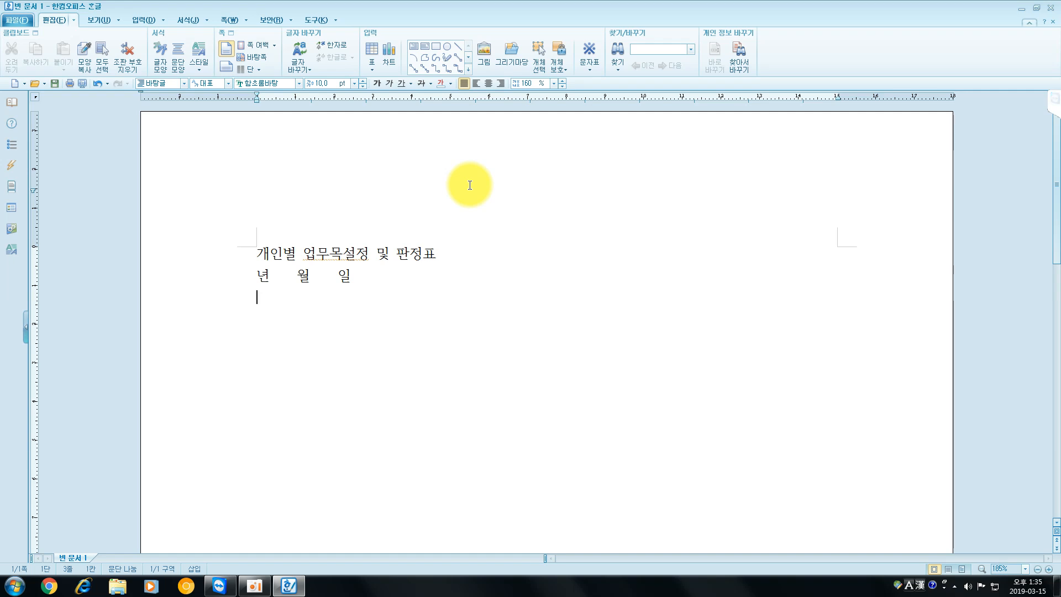
- Insert a table with 10 rows and 1 column below the date line
left_click(374, 51)
type("10")
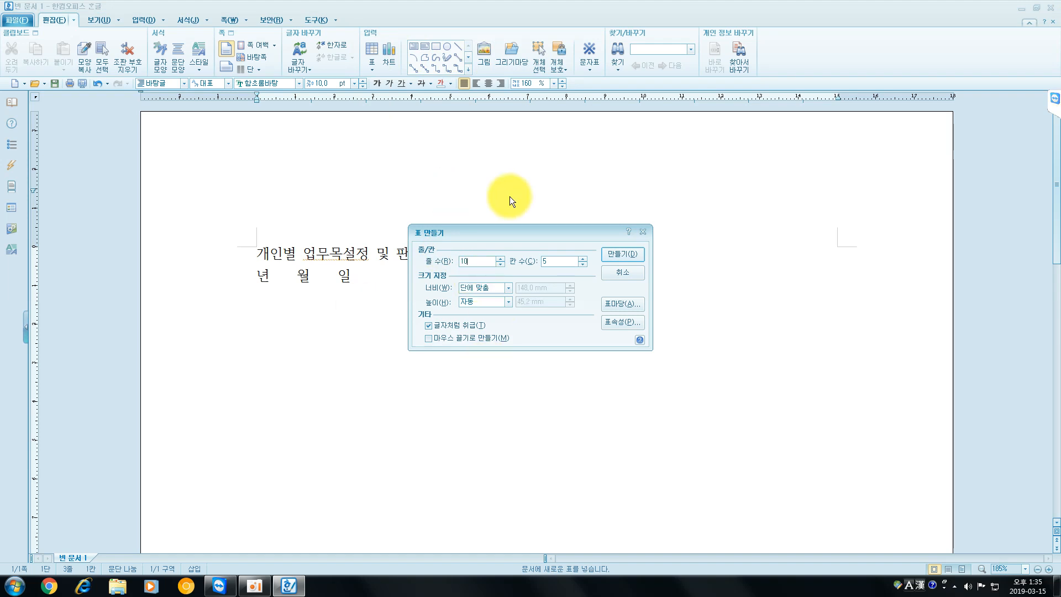
left_click(552, 261)
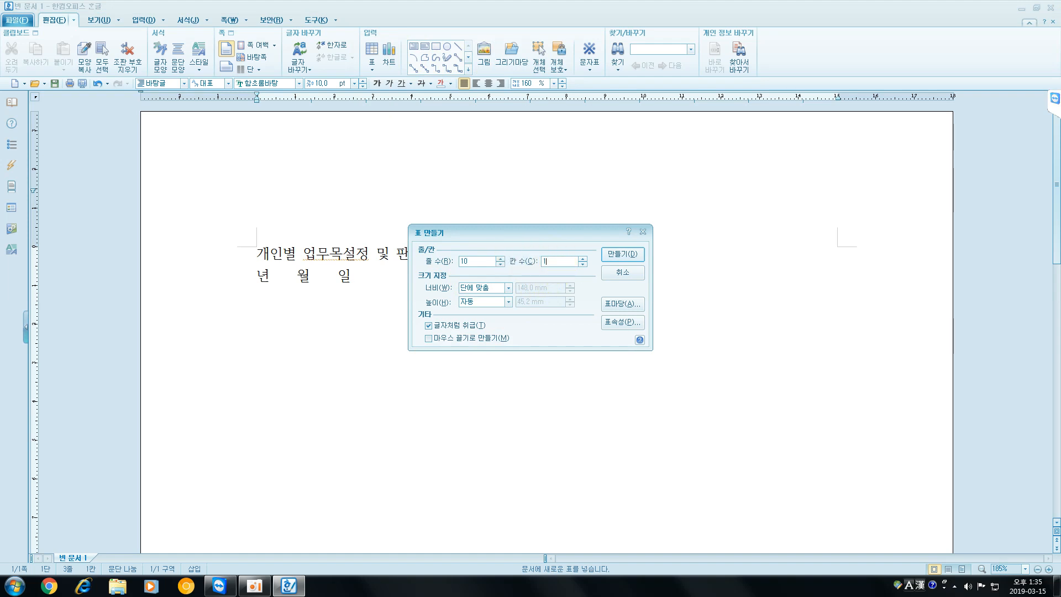
left_click(622, 254)
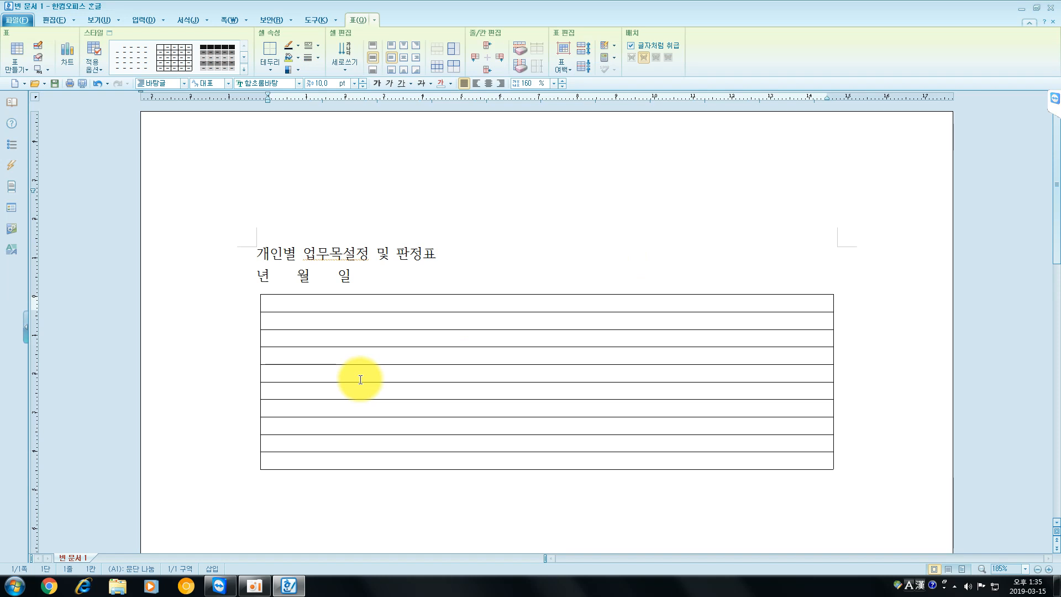
- Enter the sample text "문서" on the line directly below the table, followed by a line break
scroll(353, 379, "down", 3)
left_click(325, 387)
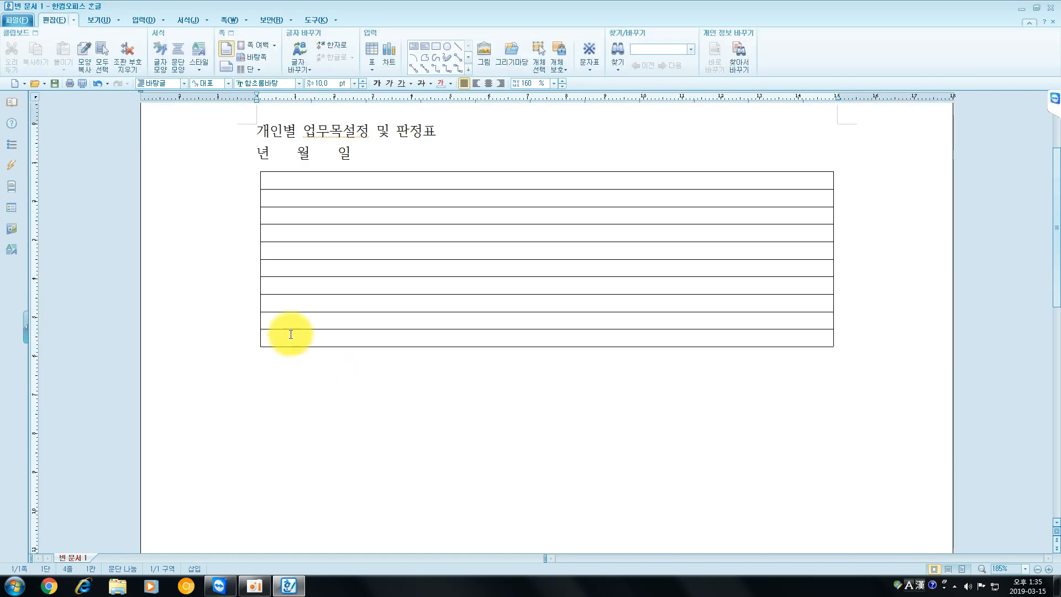
scroll(324, 386, "down", 10)
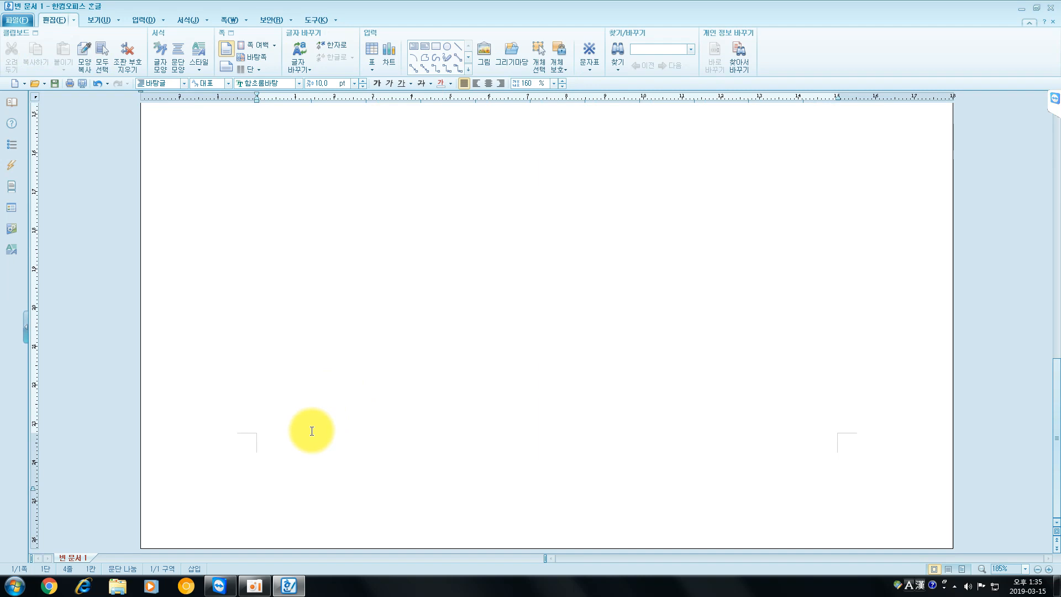
scroll(311, 431, "up", 10)
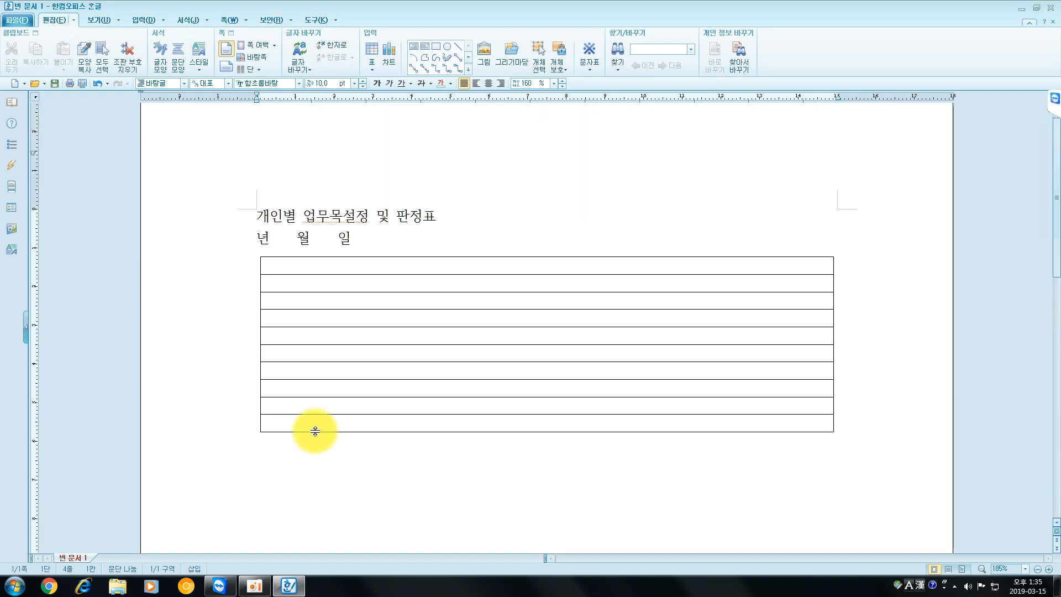
left_click(302, 462)
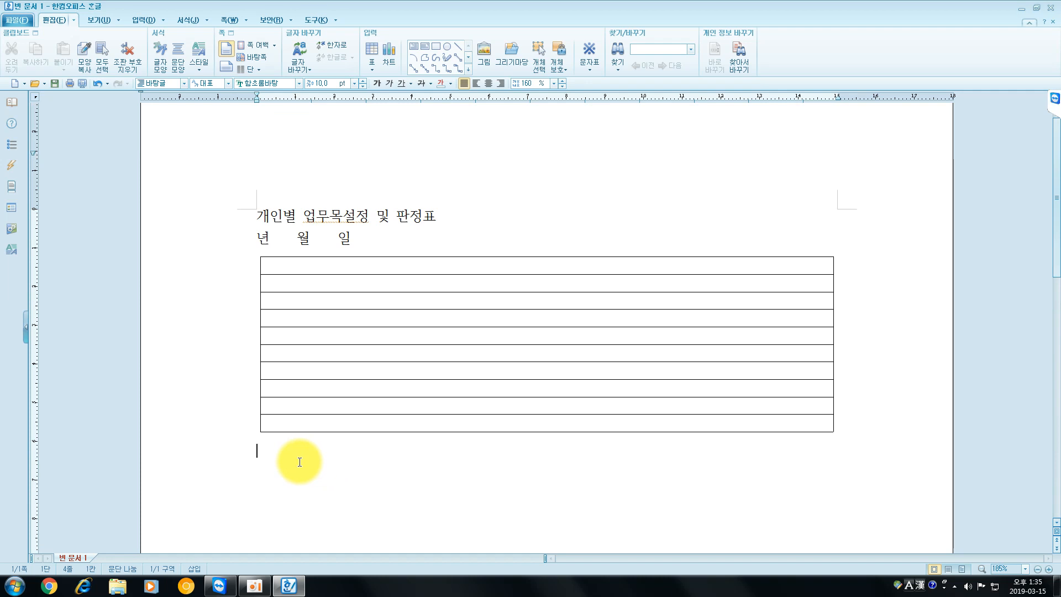
type("문서")
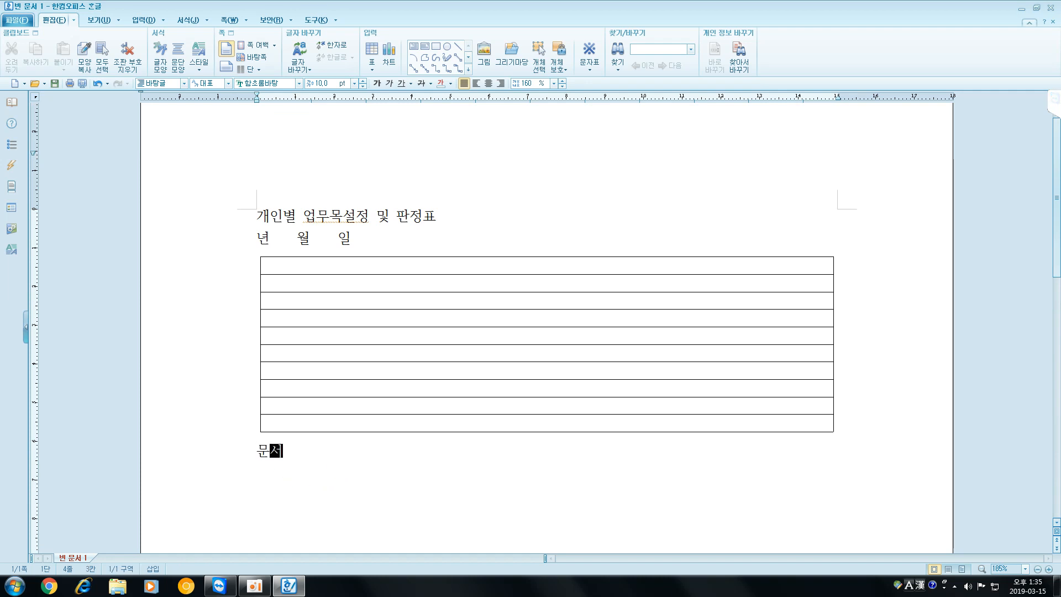
key("Return")
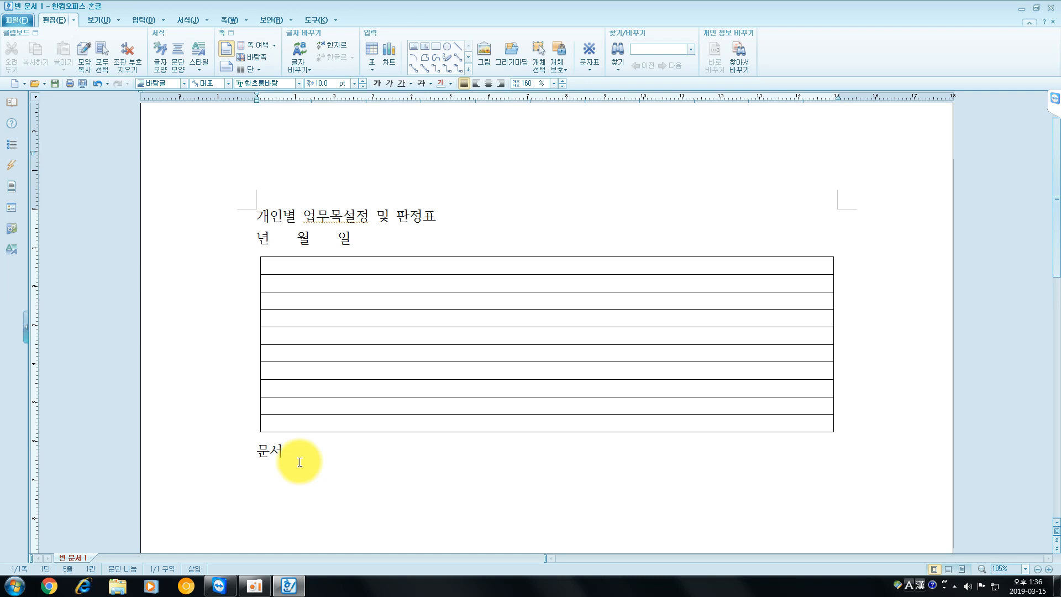
- Insert a page break after "문서", and remove both the break and the sample text
key("ctrl+Return")
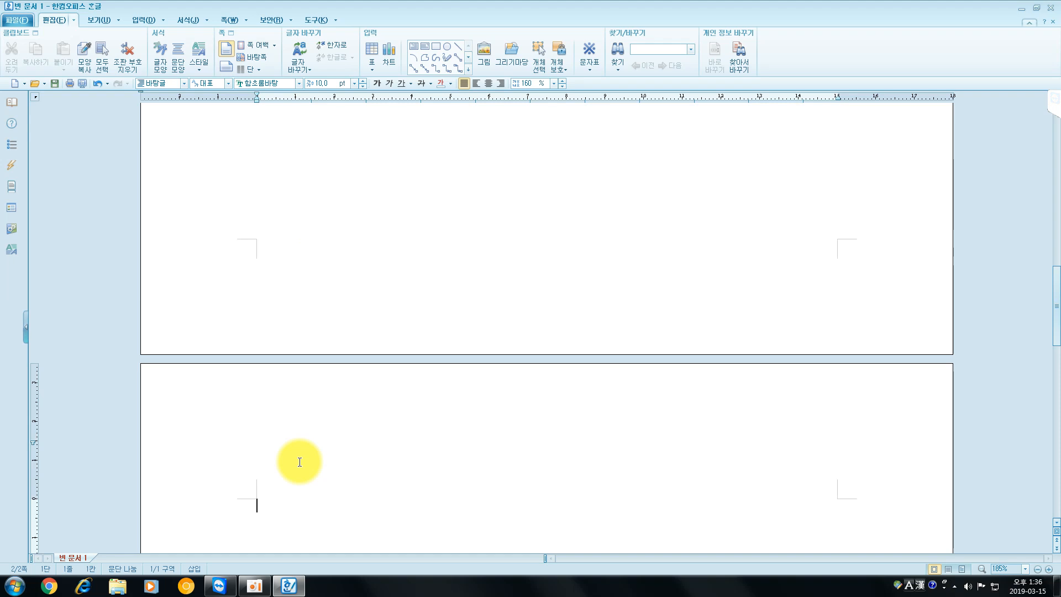
key("BackSpace")
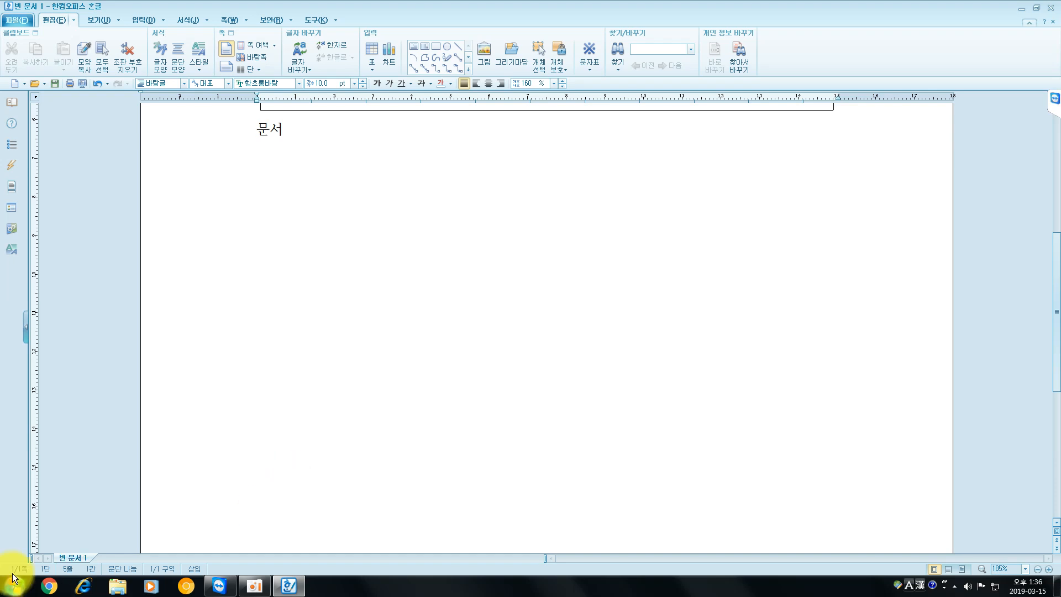
scroll(318, 221, "up", 5)
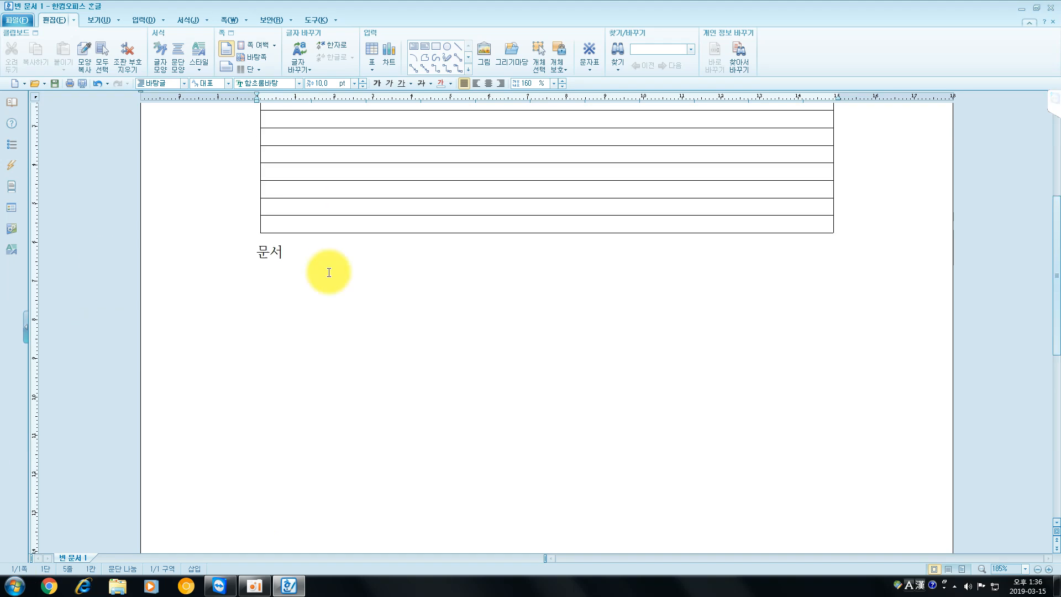
double_click(264, 313)
key("Delete")
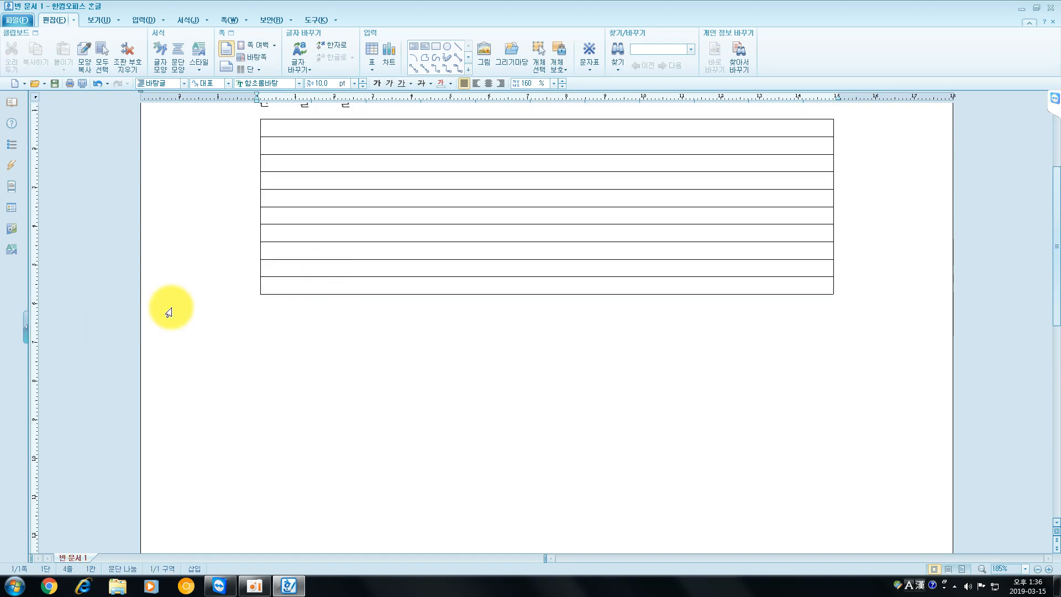
- Append three new rows after the last row of the table
left_click(439, 221)
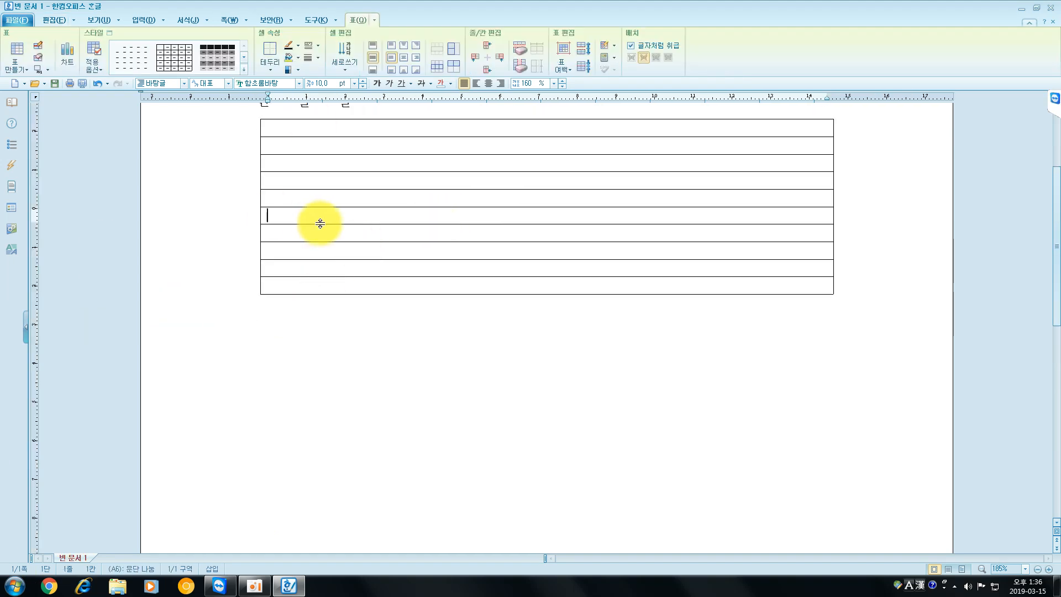
left_click(296, 266)
left_click(299, 284)
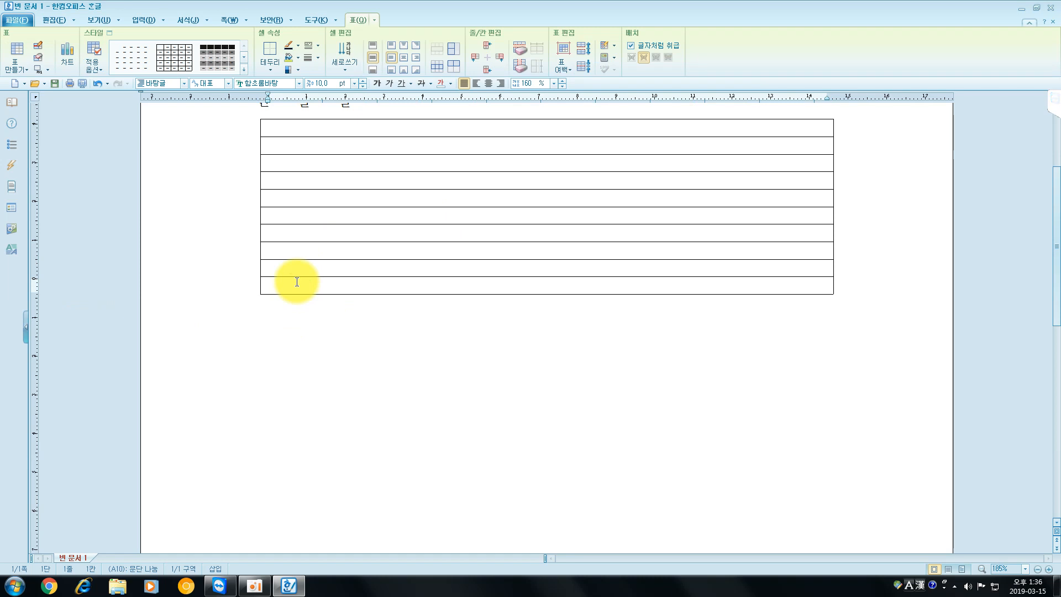
key("Tab")
key("Tab")
key("Tab")
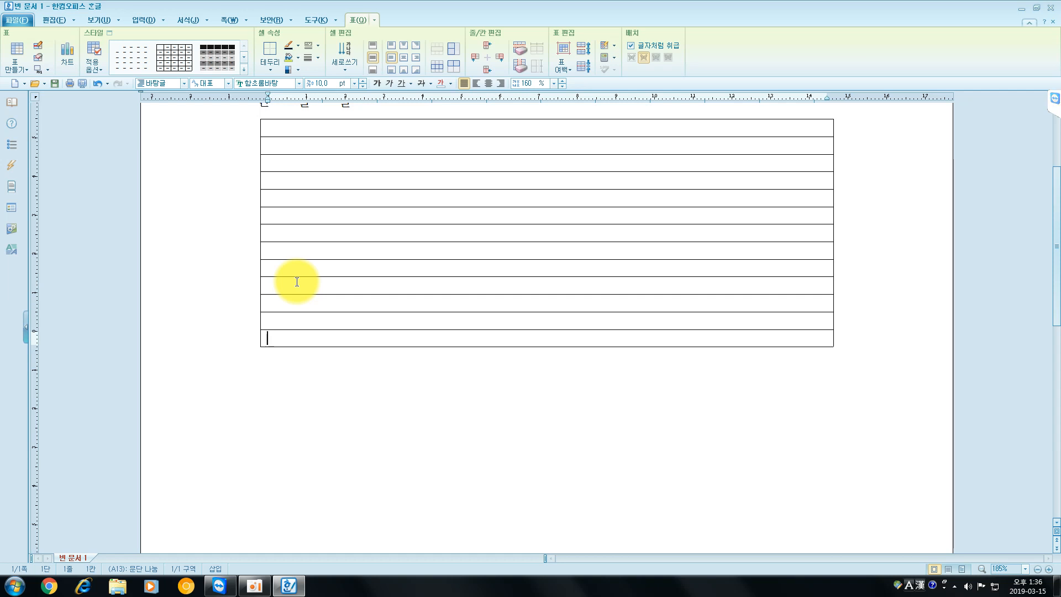
- Delete the last four rows of the table
key("ctrl+BackSpace")
key("ctrl+BackSpace")
key("ctrl+BackSpace")
key("ctrl+BackSpace")
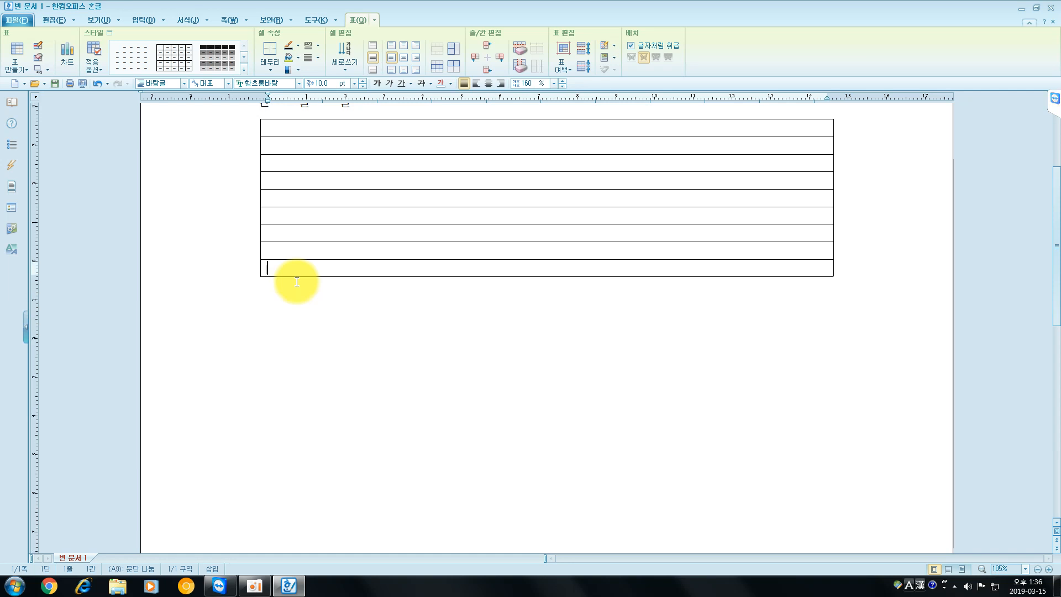
- Enter the sample text "문서 작성" below the table, leaving one blank line in between
left_click(298, 316)
type("문서 작성")
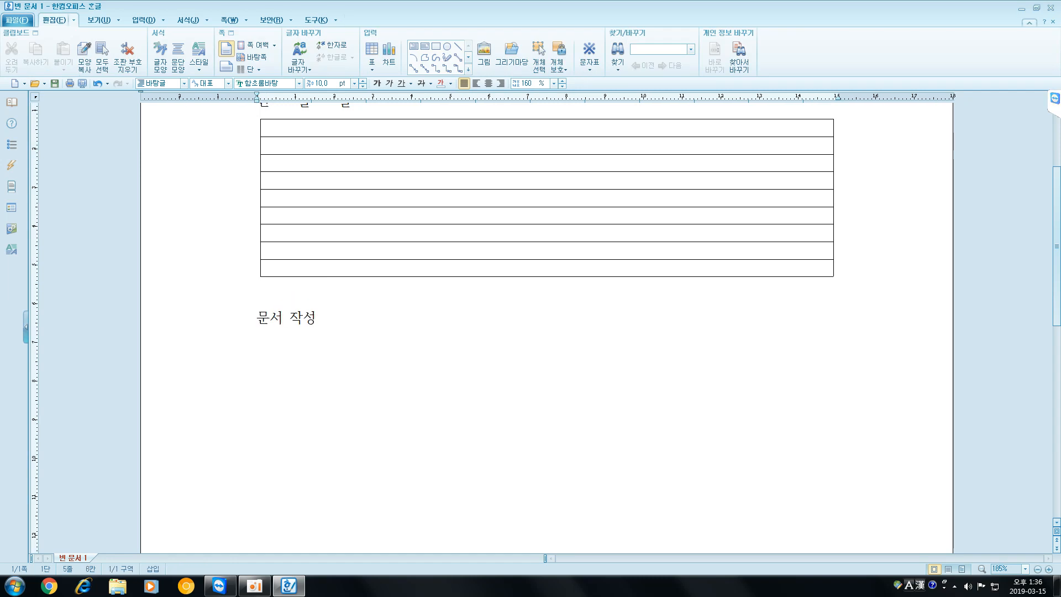
- Split "문서 작성" before "작성" and rejoin it on one line, and delete the sample text
left_click(292, 319)
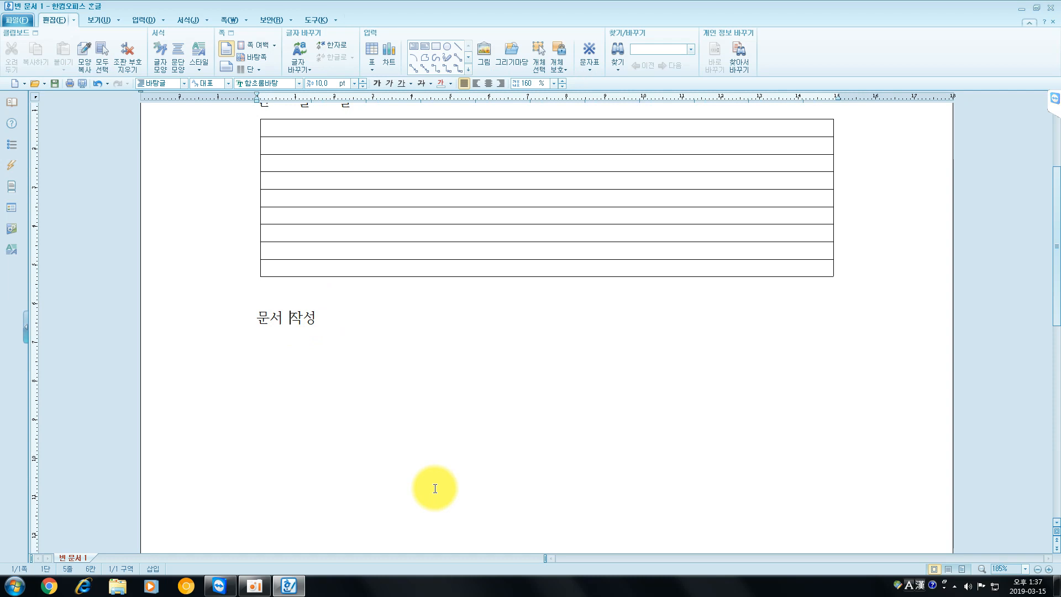
key("Return")
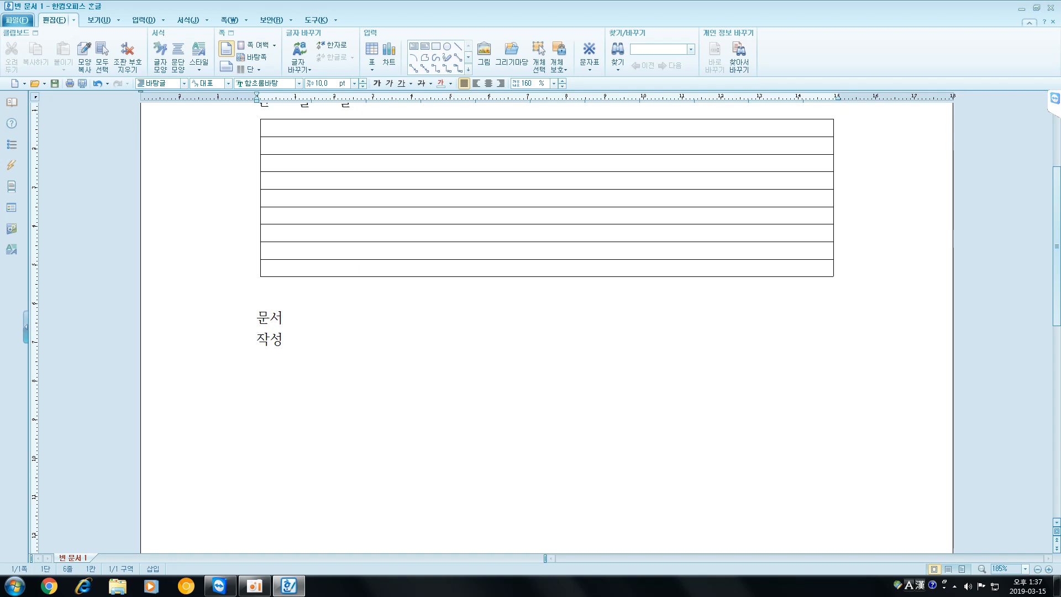
key("BackSpace")
key("Return")
key("BackSpace")
left_click_drag(336, 315, 191, 313)
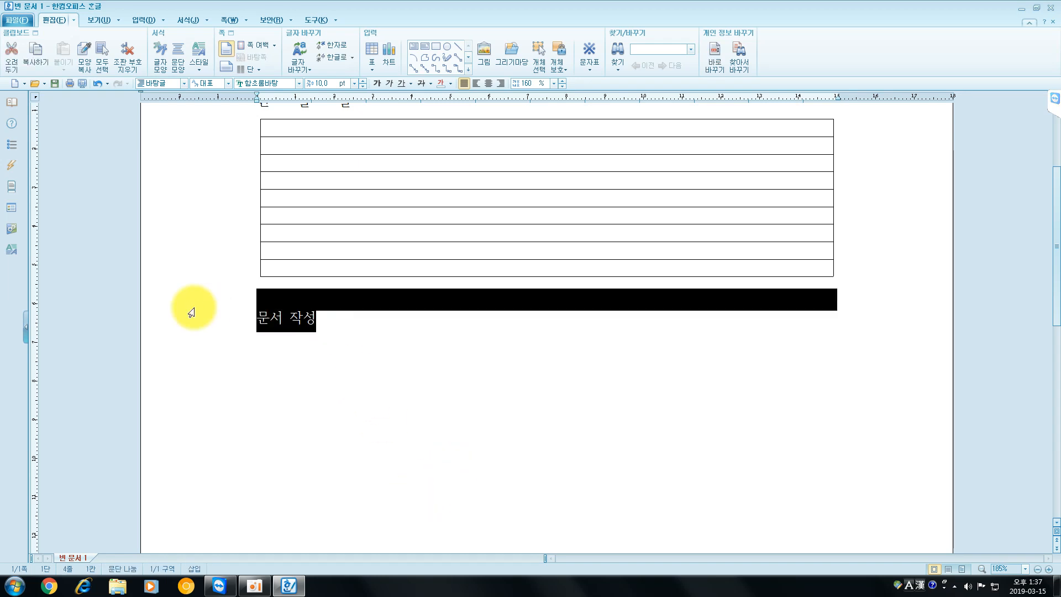
key("Delete")
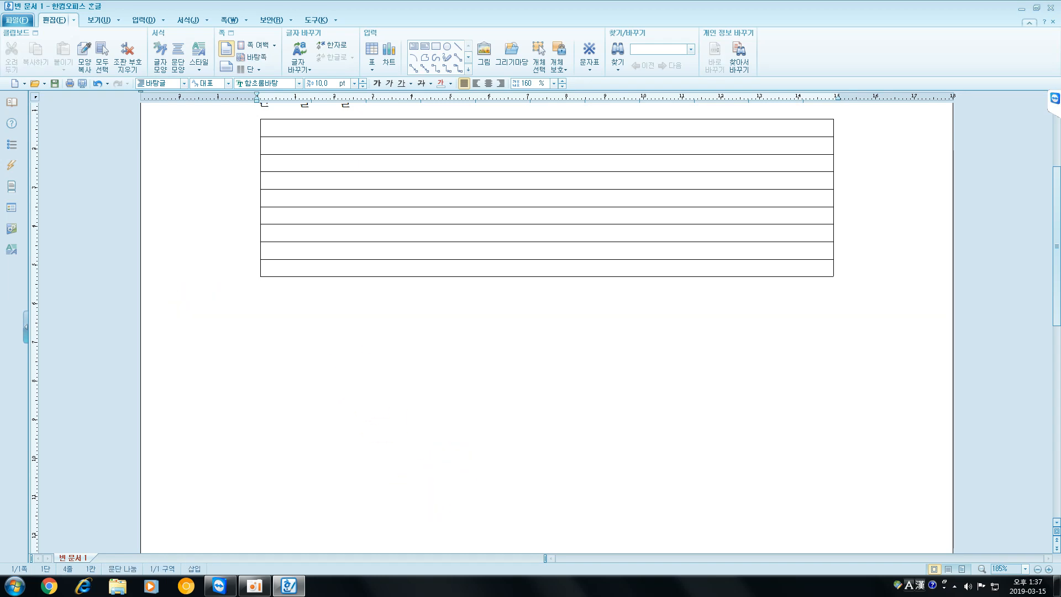
- Append three rows after the table's last row and delete them again
left_click(272, 268)
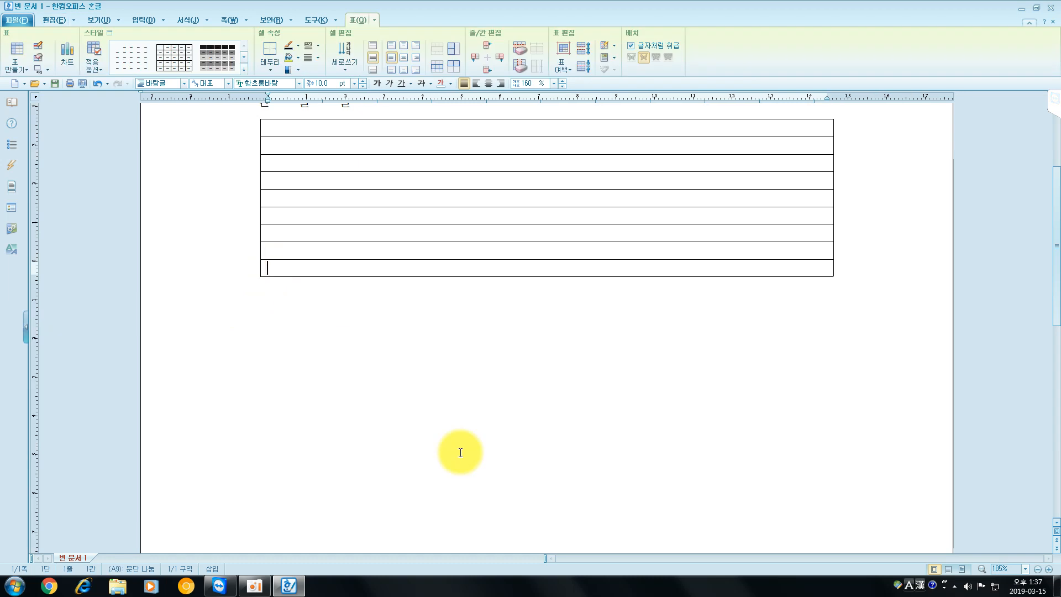
key("Tab")
key("Tab")
key("Tab")
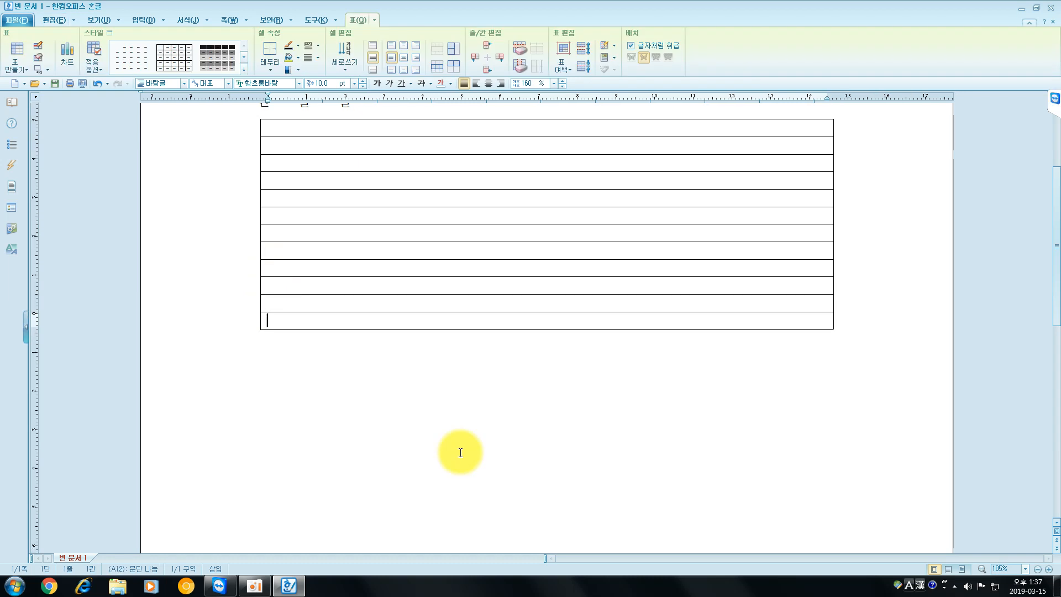
key("ctrl+BackSpace")
key("ctrl+BackSpace")
key("ctrl+BackSpace")
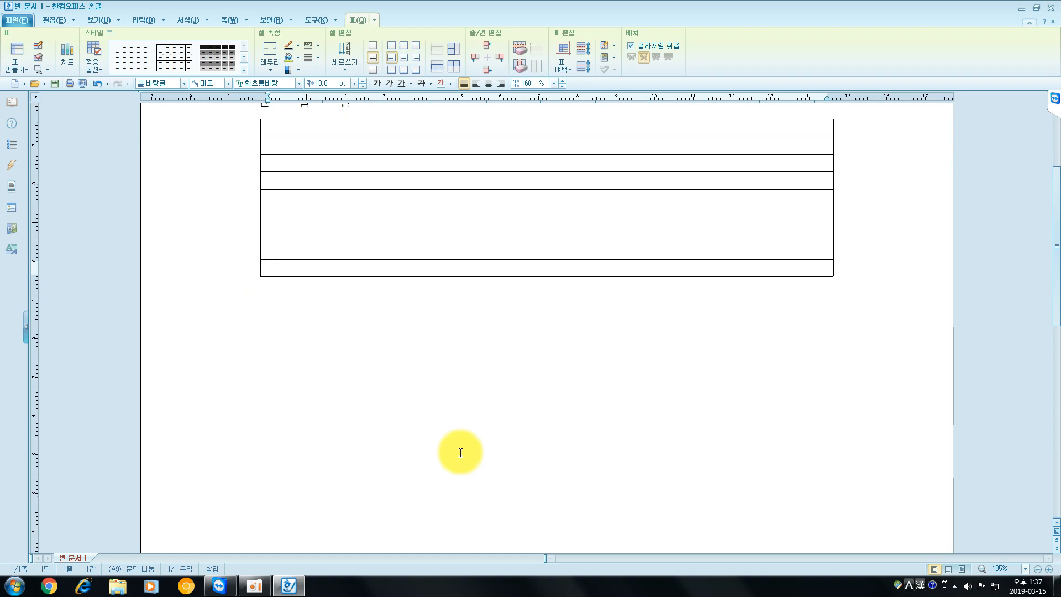
- Add two line breaks inside the last cell of the table
key("Return")
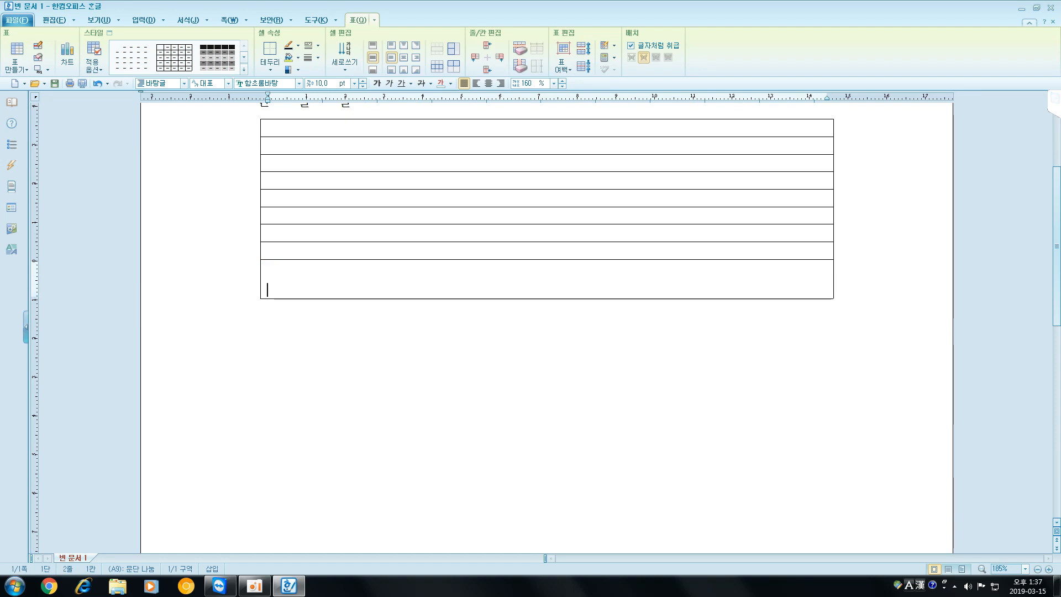
key("Return")
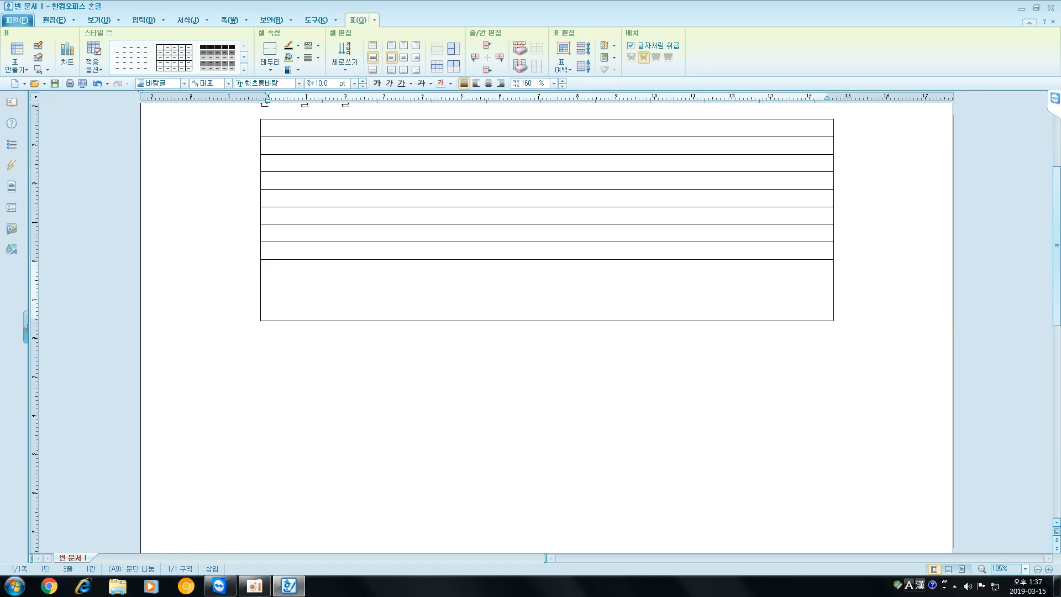
- Remove the two extra line breaks from the last cell of the table
key("BackSpace")
key("BackSpace")
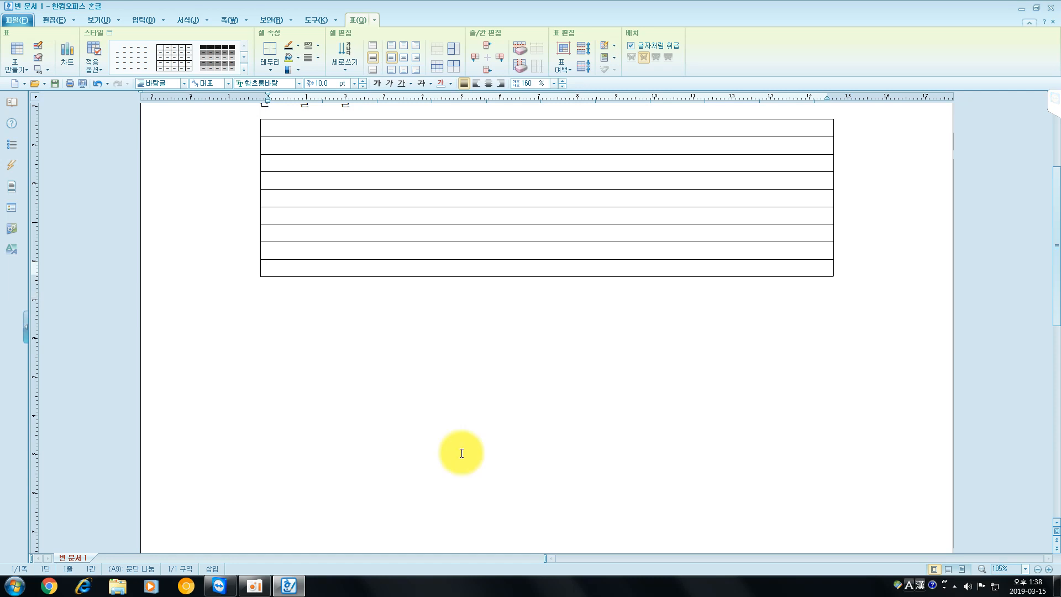
- Divide the table's first row into four cells by drawing three vertical lines, leaving the second and fourth cells wider than the others
scroll(538, 414, "up", 2)
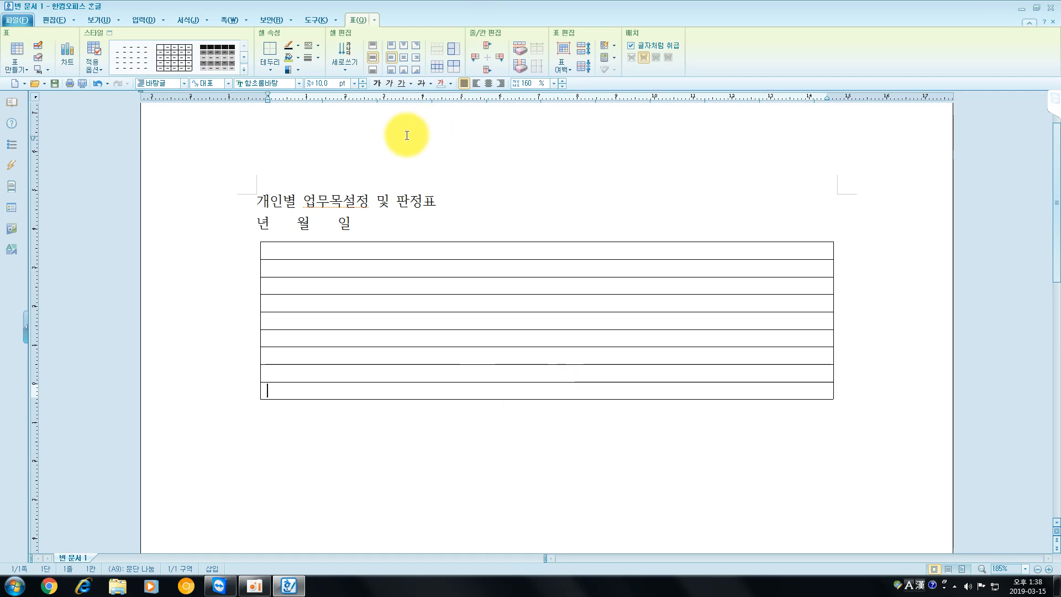
left_click(285, 252)
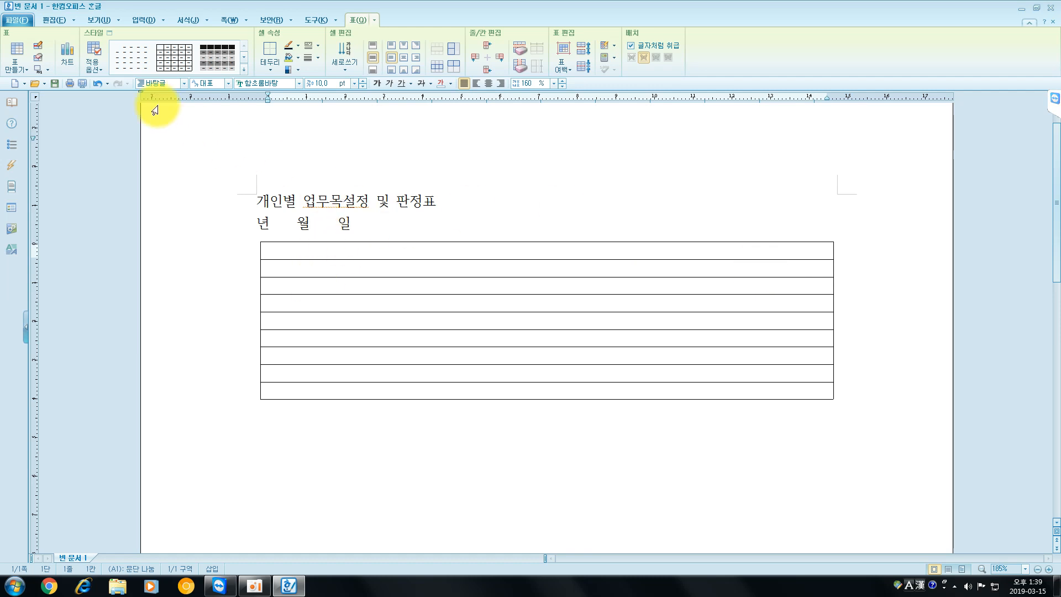
left_click(39, 45)
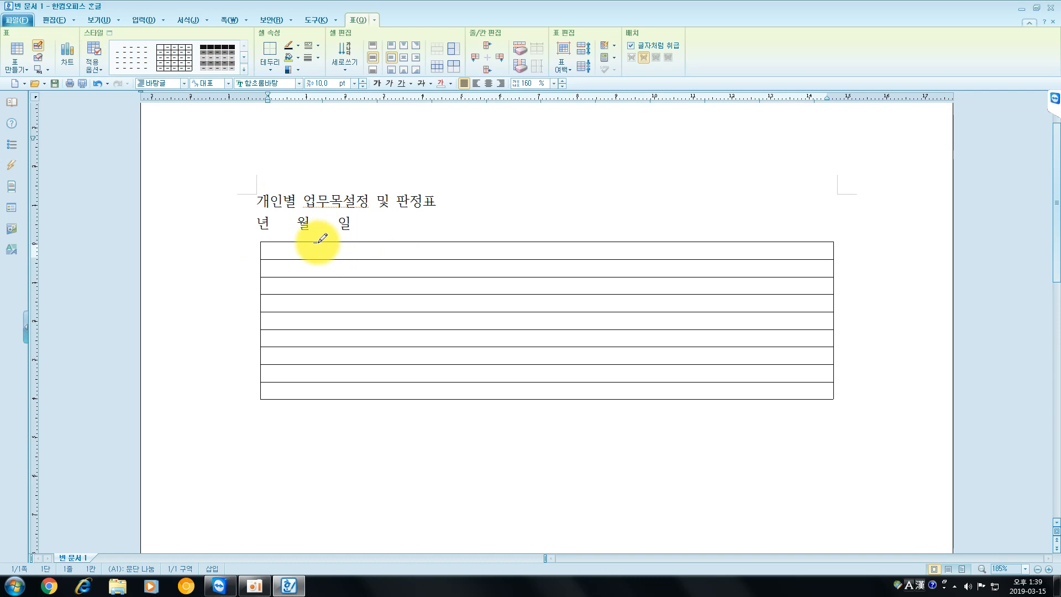
left_click_drag(317, 242, 318, 259)
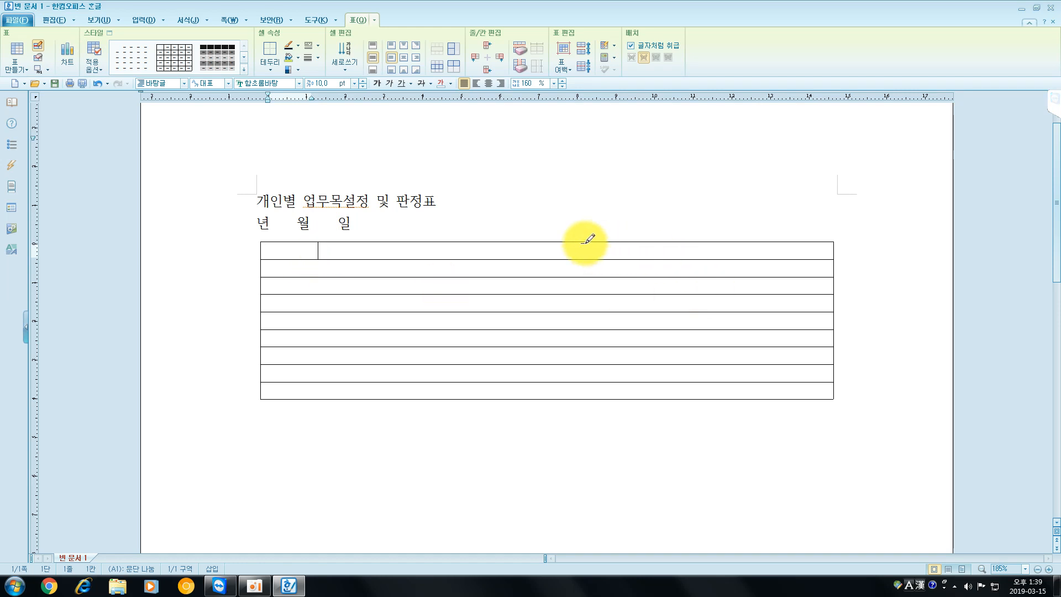
left_click_drag(584, 242, 585, 259)
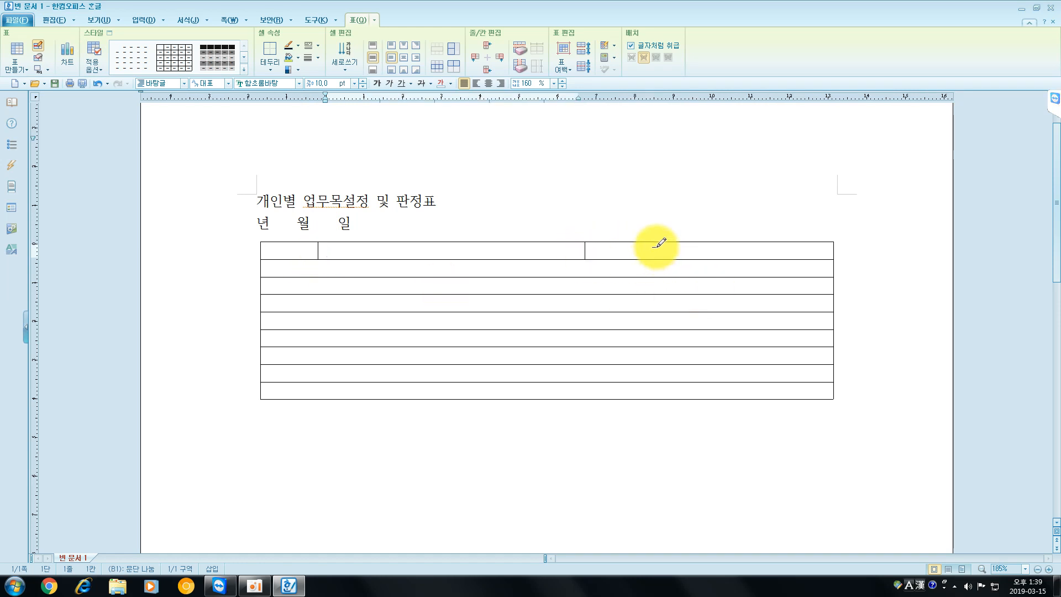
left_click_drag(656, 242, 656, 258)
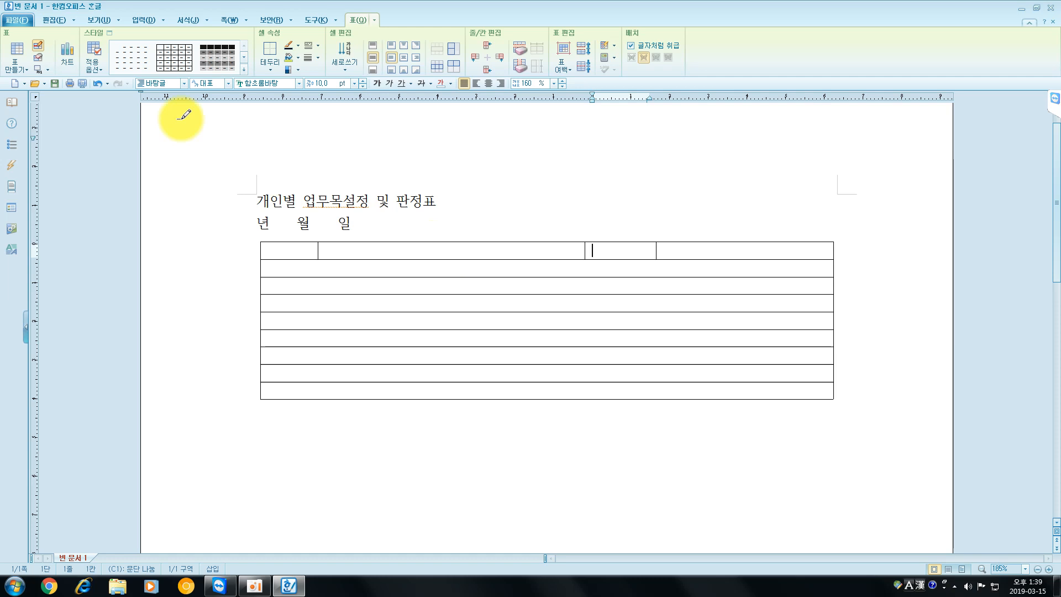
left_click(41, 48)
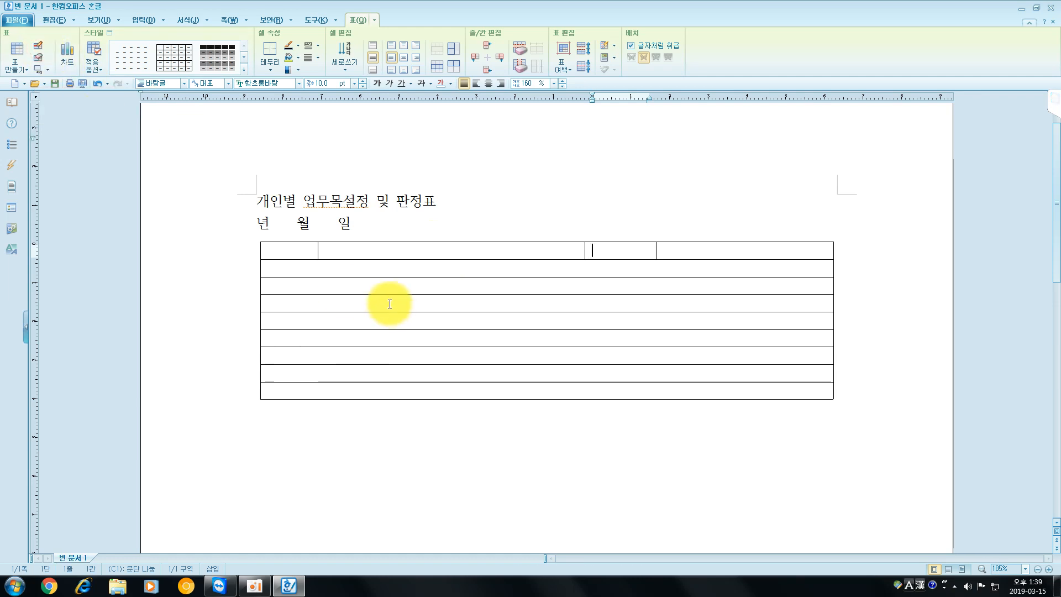
left_click(41, 48)
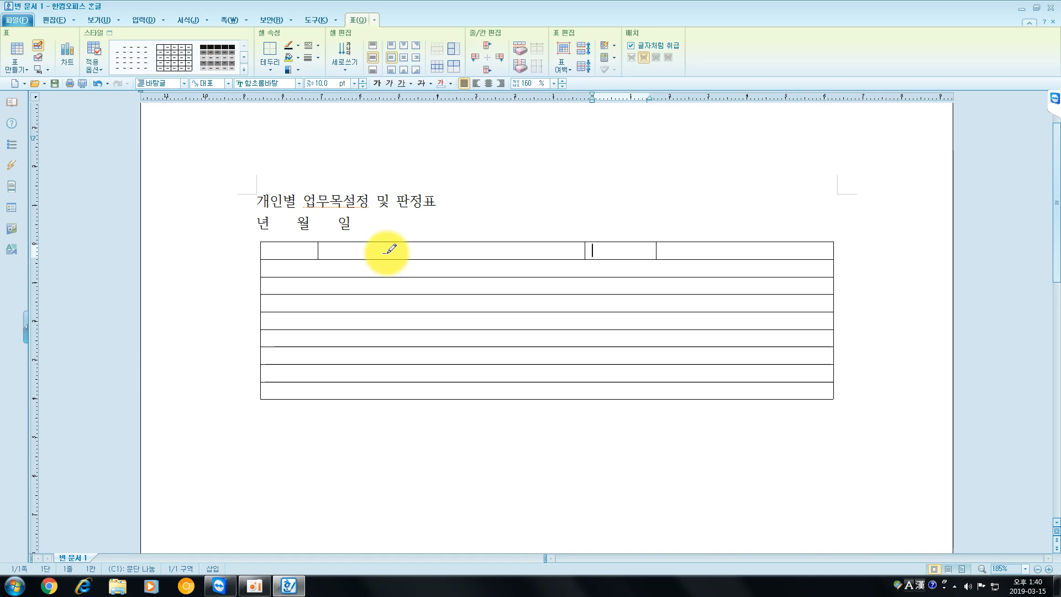
key("Escape")
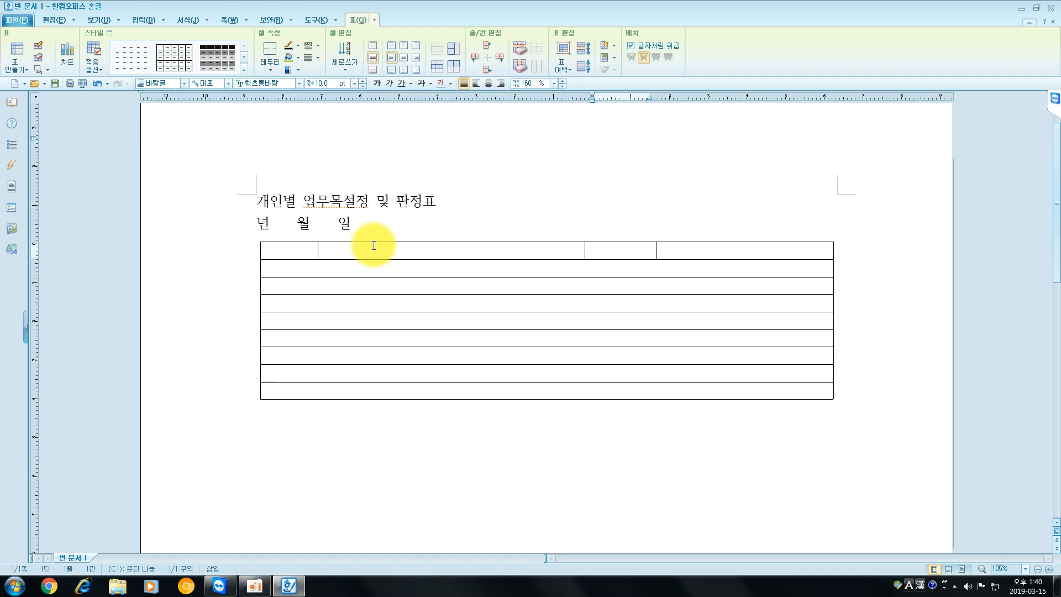
- Enter "소속" in the first cell and "성명" in the third cell of the first row
left_click(280, 253)
type("소속")
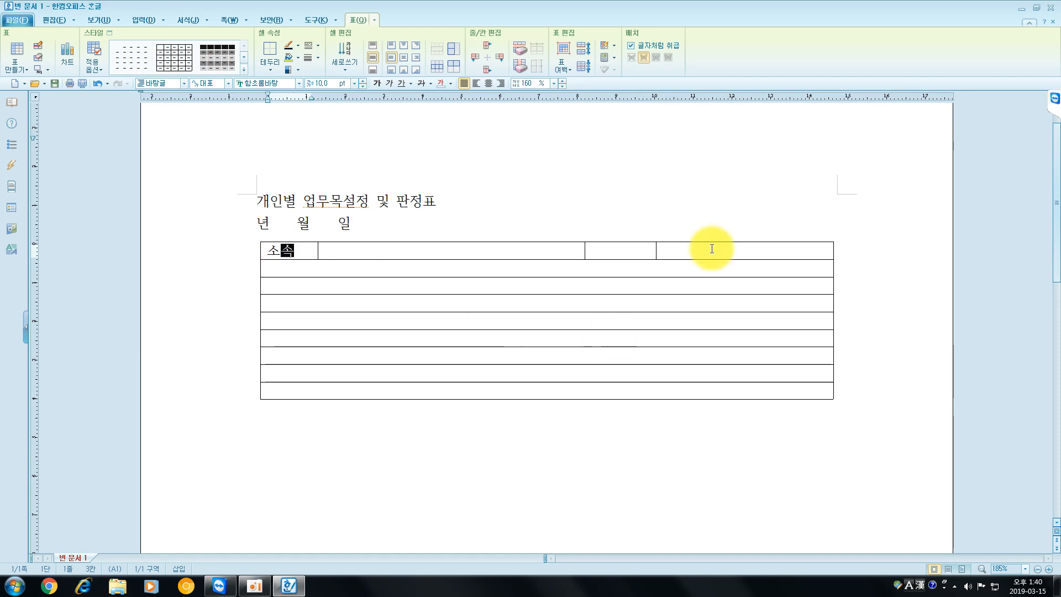
left_click(635, 246)
type("성명")
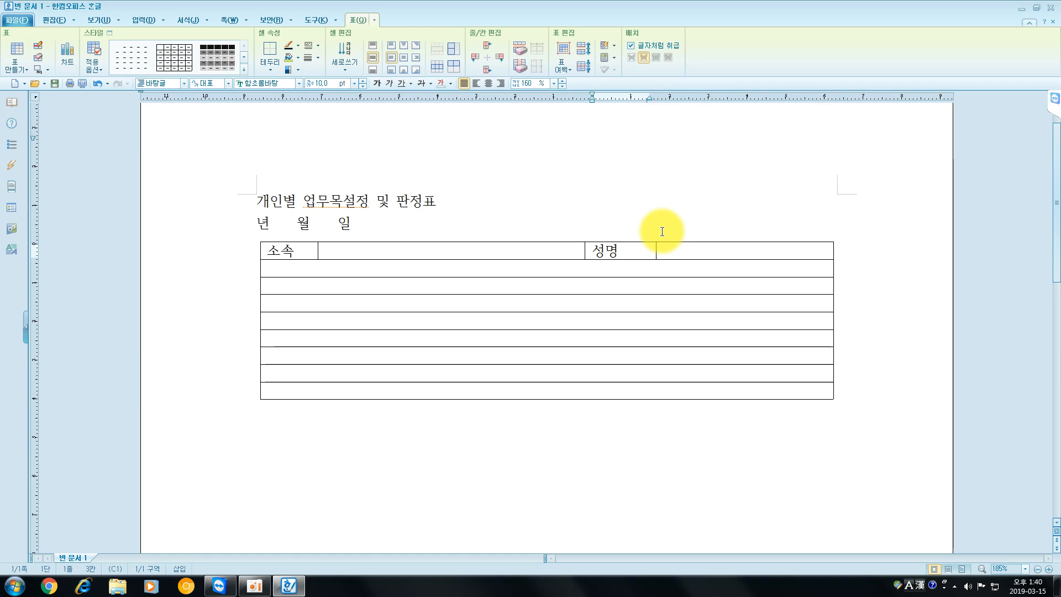
- Divide rows two to four into three columns with two drawn vertical lines, and merge the three cells of the first column
left_click(35, 47)
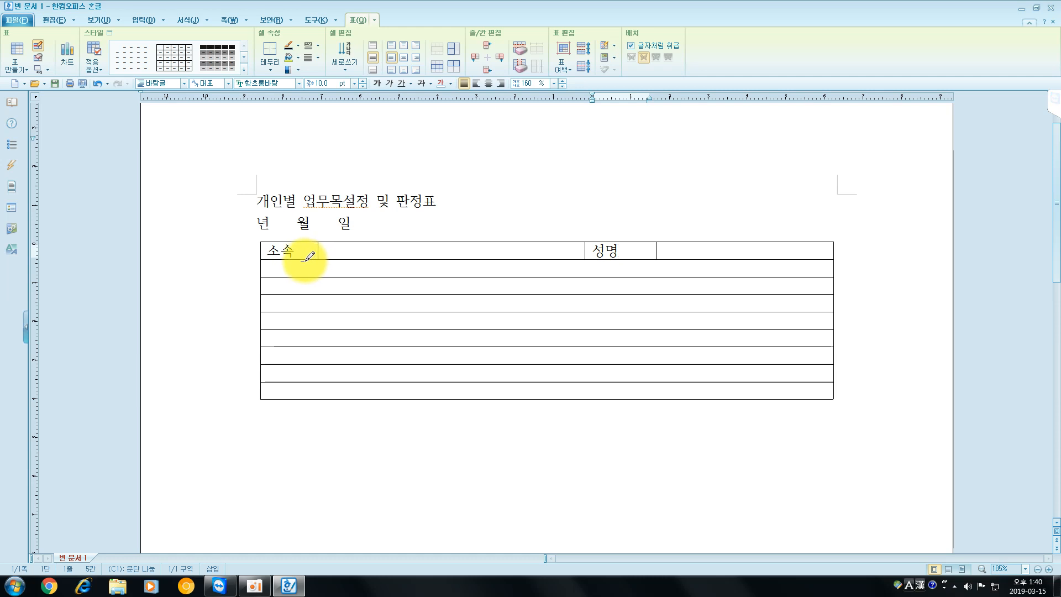
left_click_drag(303, 259, 303, 312)
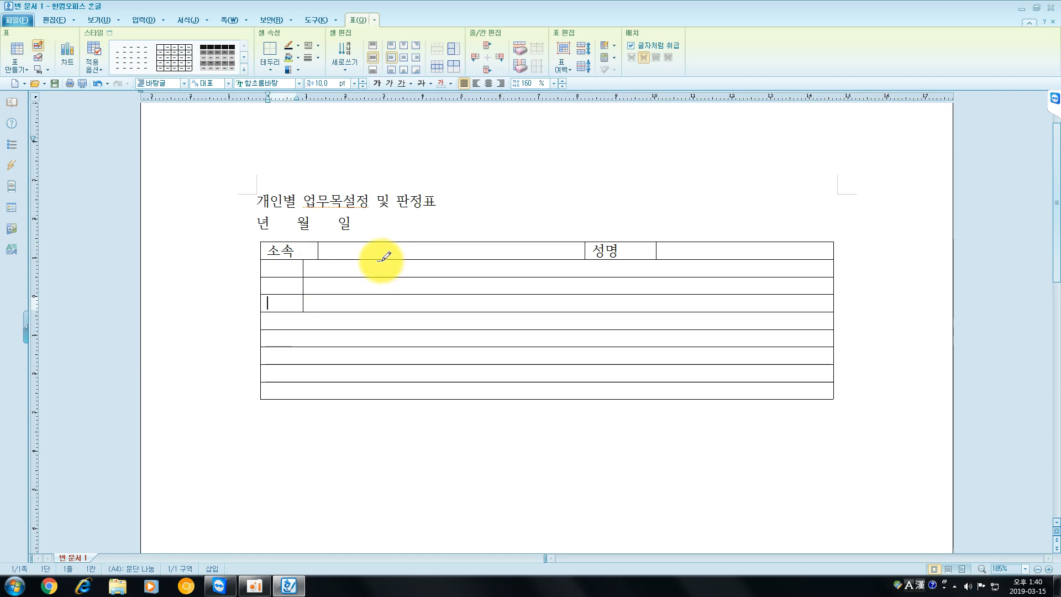
left_click_drag(382, 259, 377, 310)
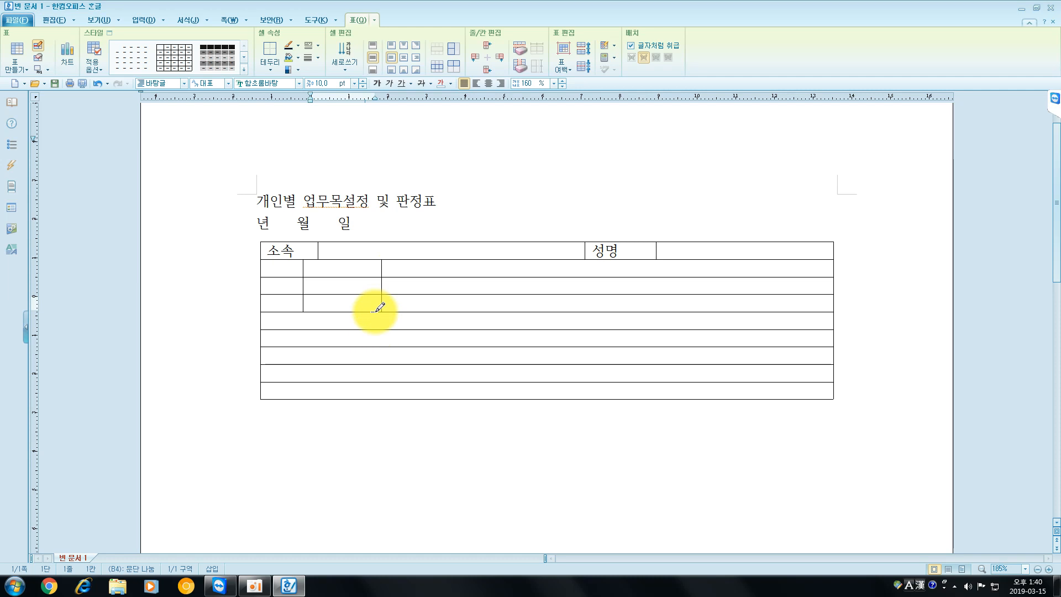
key("Escape")
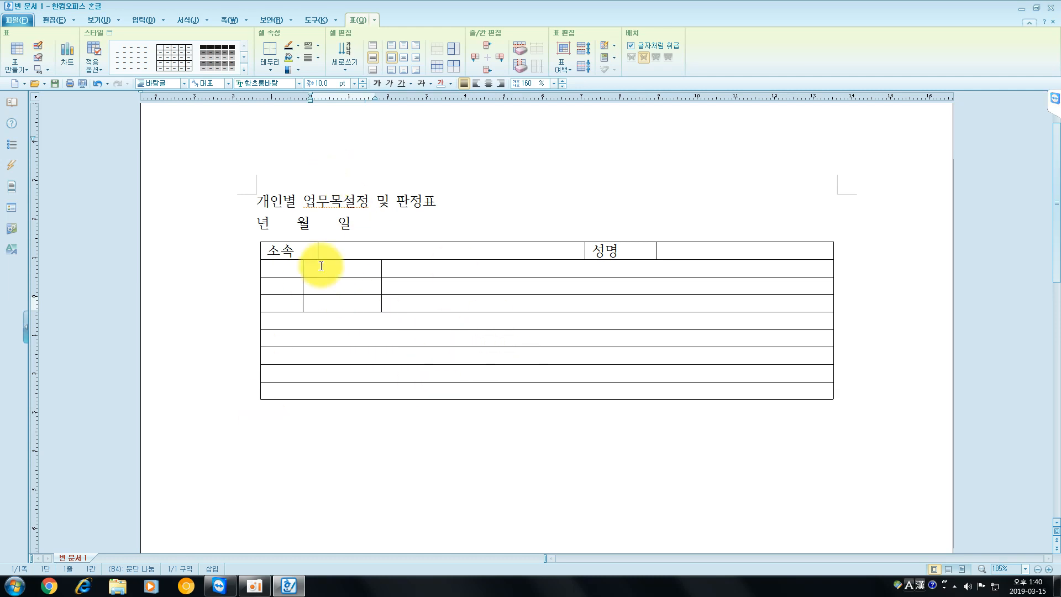
left_click_drag(282, 268, 281, 305)
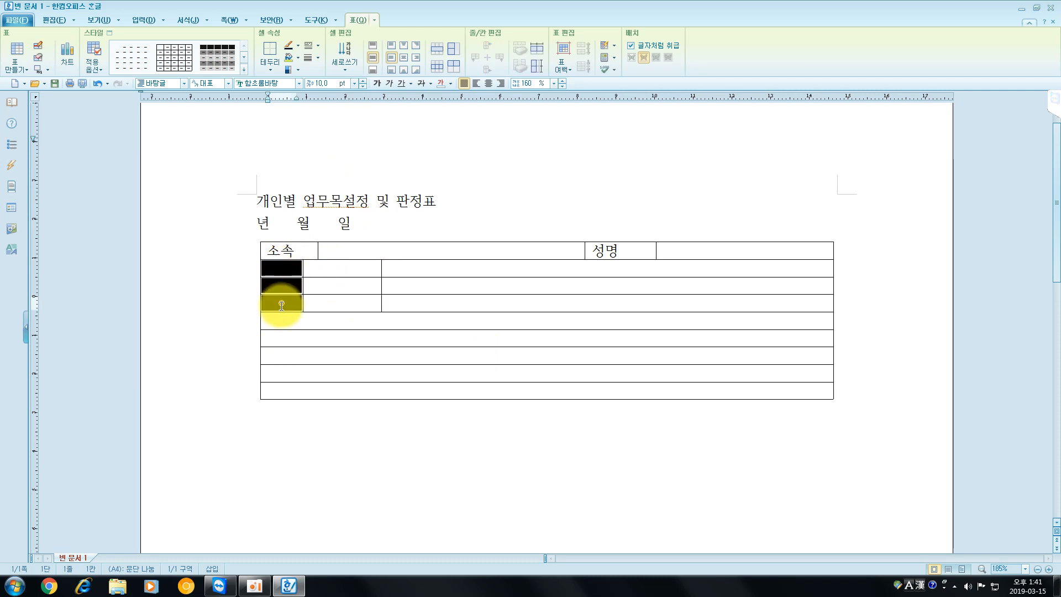
left_click(437, 48)
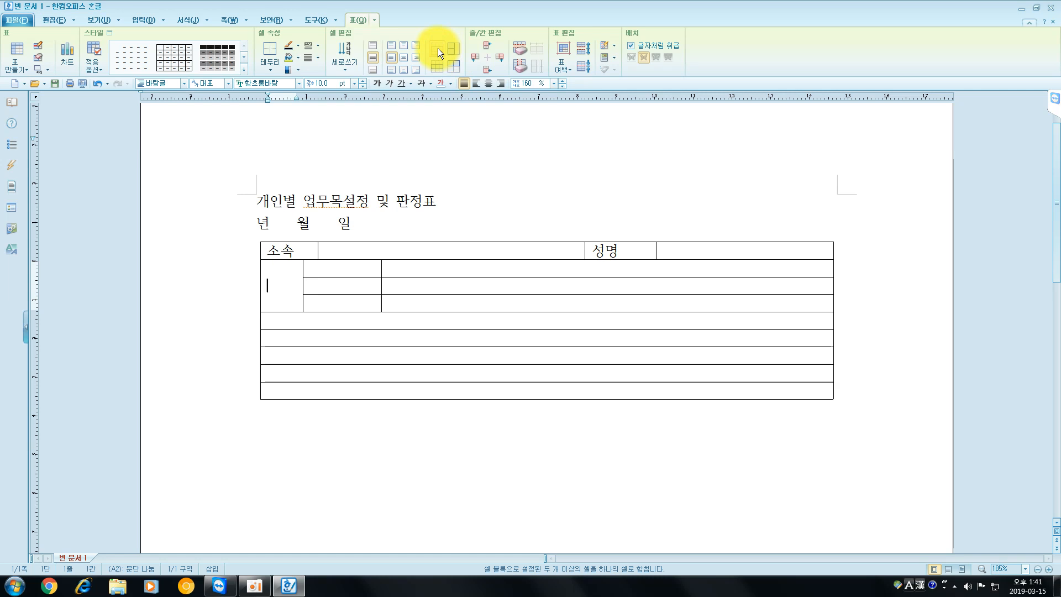
- Enter "설정목표", "이 유" and "목표달성하기위한 스 케 줄" in the three cells beside the merged cell, from top to bottom
left_click(349, 268)
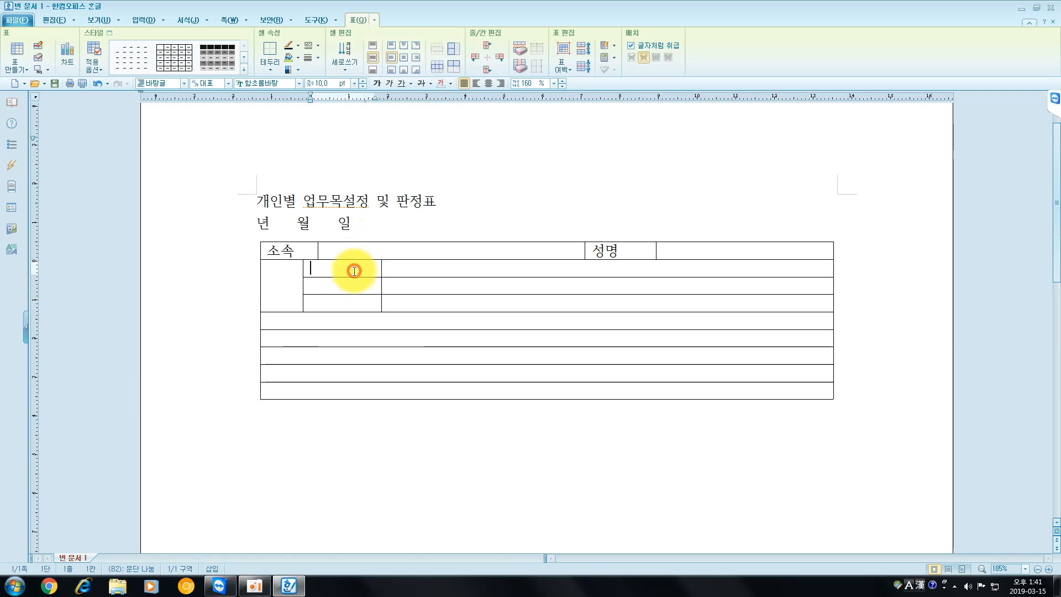
type("설정목ㅍ")
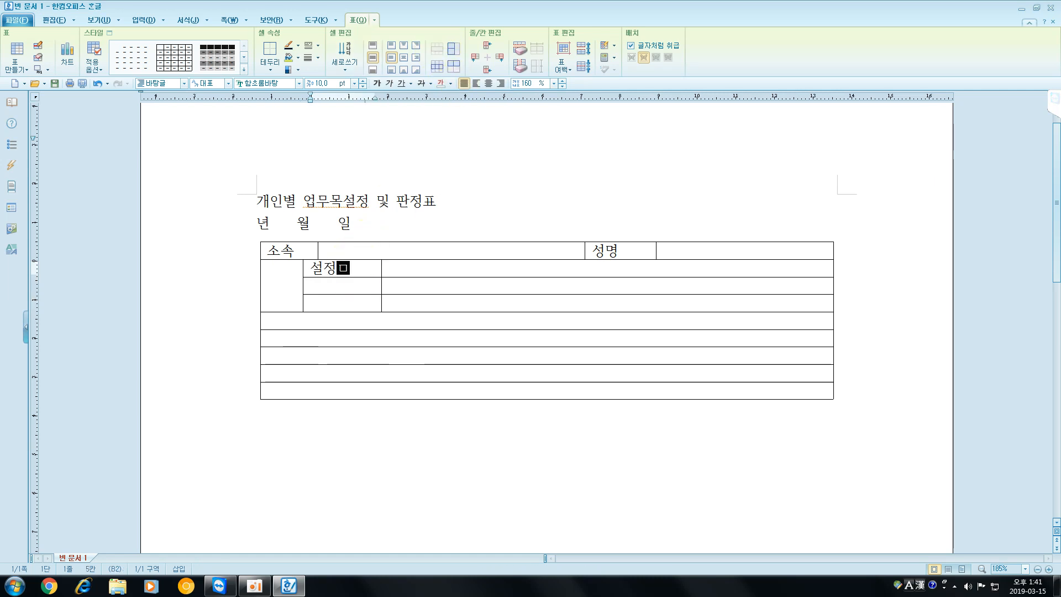
key("Down")
type("이    유")
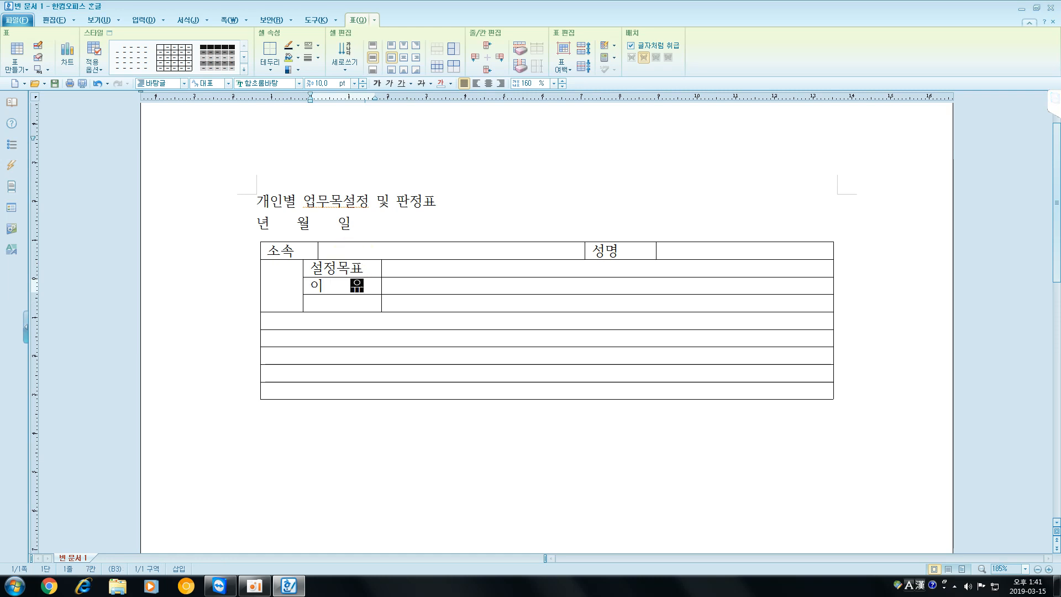
key("Down")
left_click(354, 259)
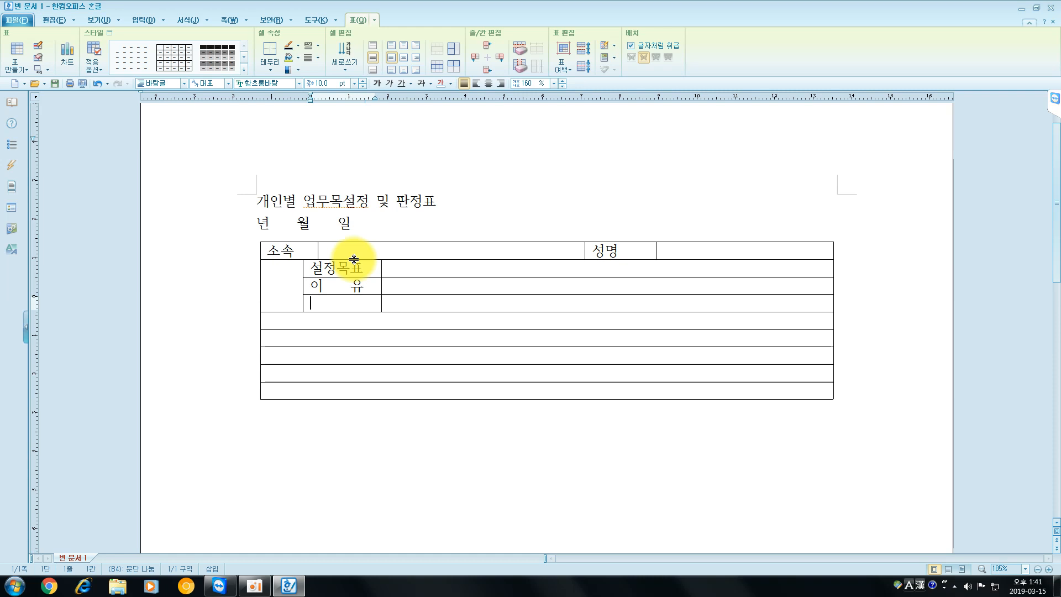
type("목표")
type("달성하기")
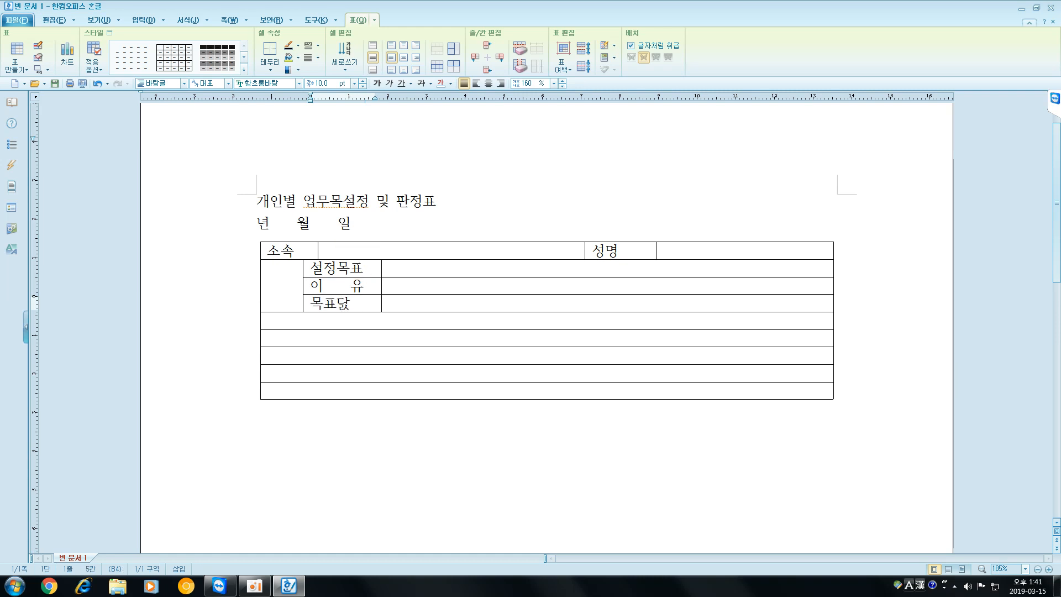
type("위한 스그")
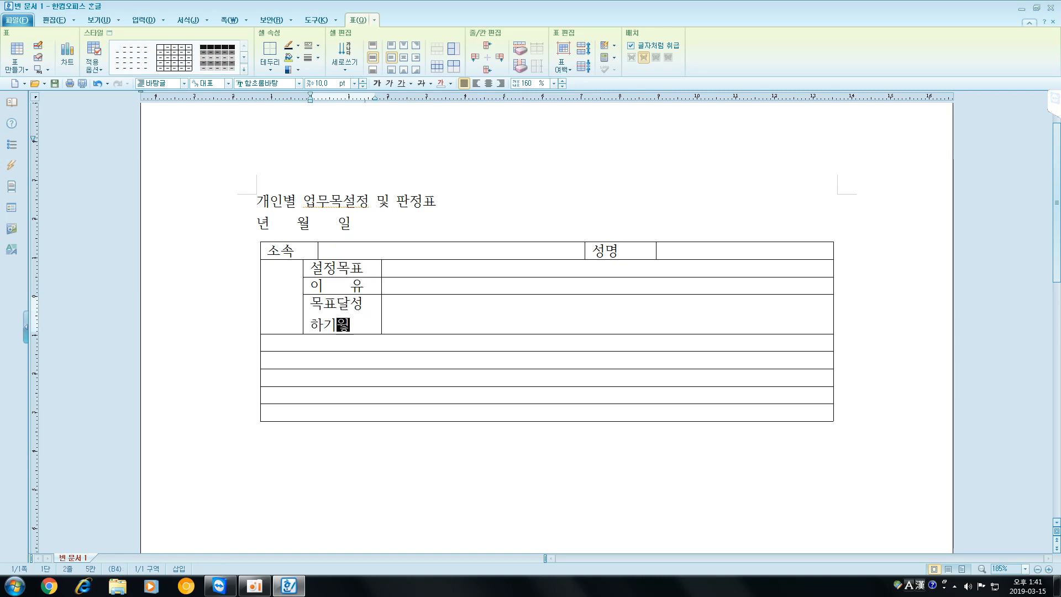
key("BackSpace")
type("케줄")
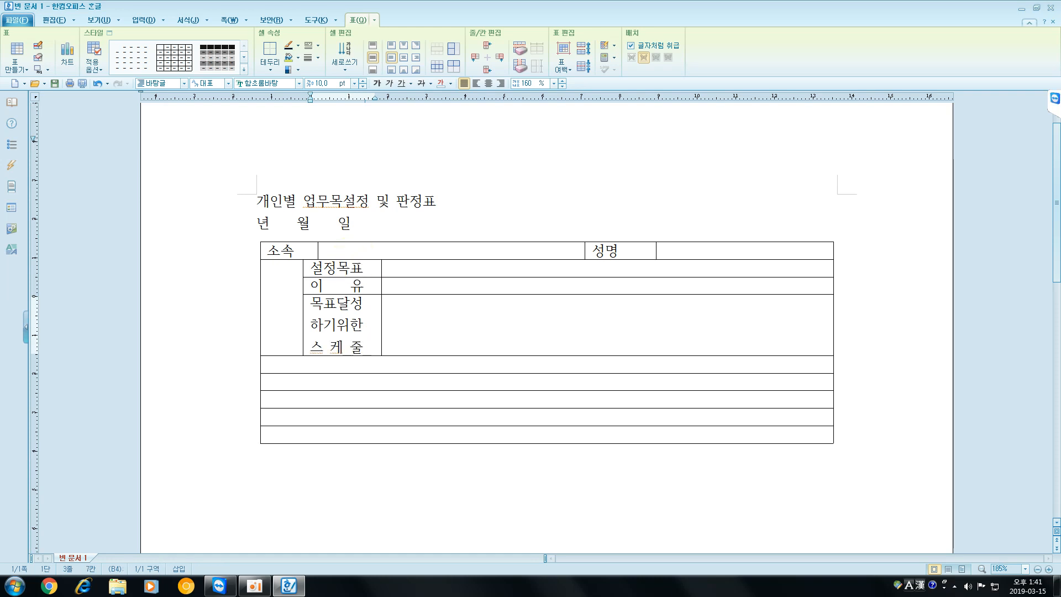
left_click(363, 306)
left_click(367, 346)
left_click(376, 319)
left_click_drag(376, 319, 502, 341)
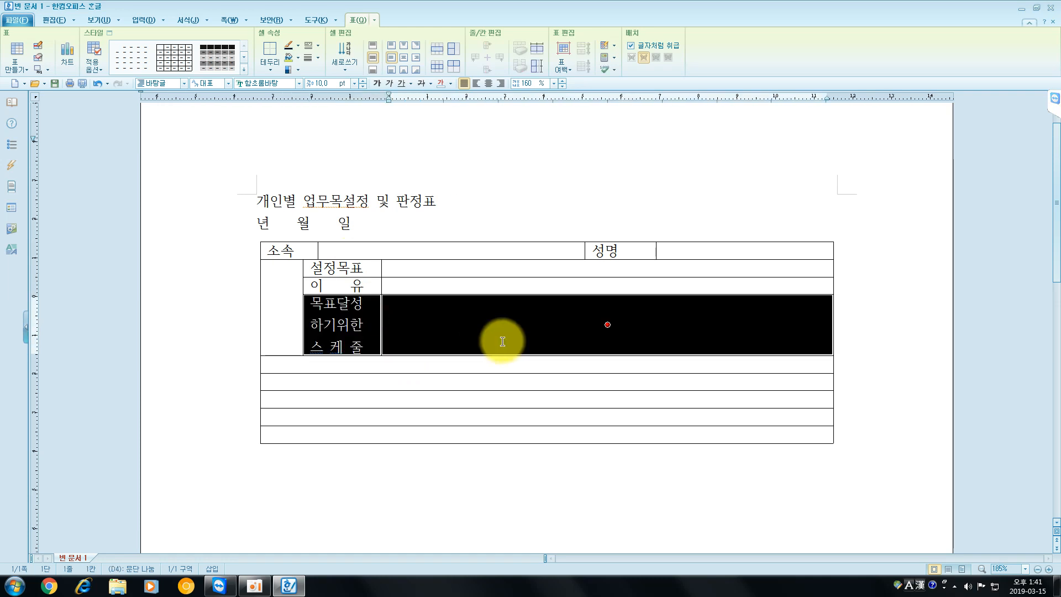
left_click_drag(373, 269, 411, 288)
left_click(430, 324)
left_click(368, 326)
left_click(354, 285)
left_click(360, 268)
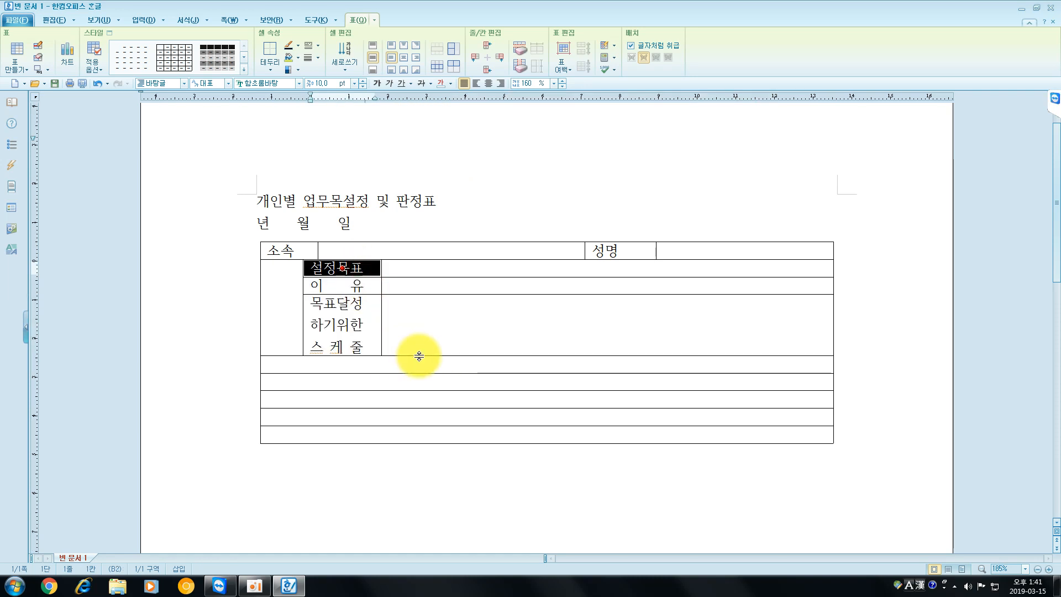
- Give the "설정목표", "이 유" and "목표달성하기위한 스 케 줄" rows the same cell height, leaving the merged first cell out of the selection
left_click_drag(361, 268, 482, 321)
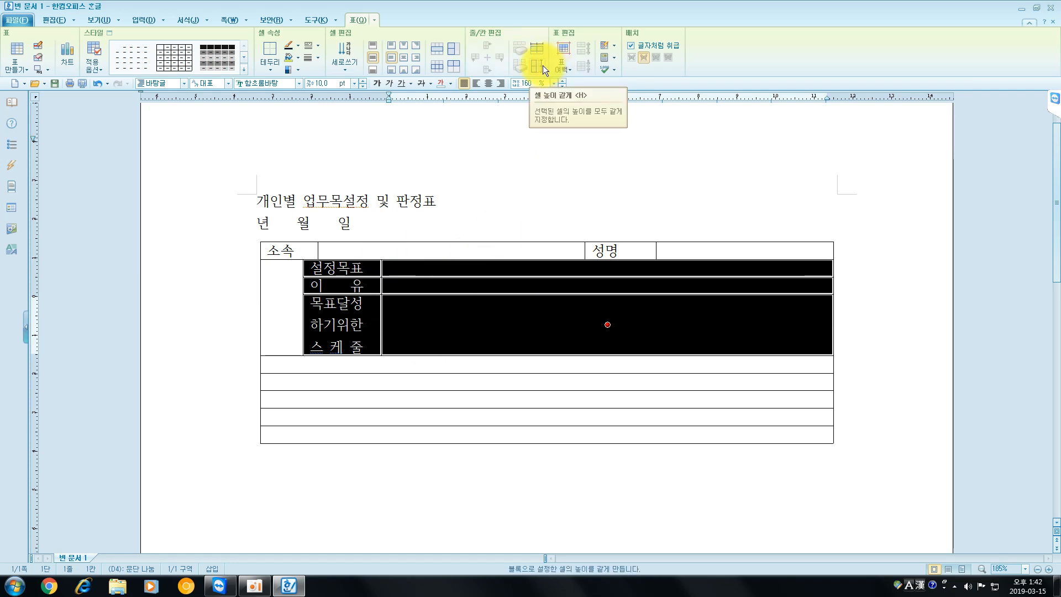
left_click_drag(302, 300, 513, 316)
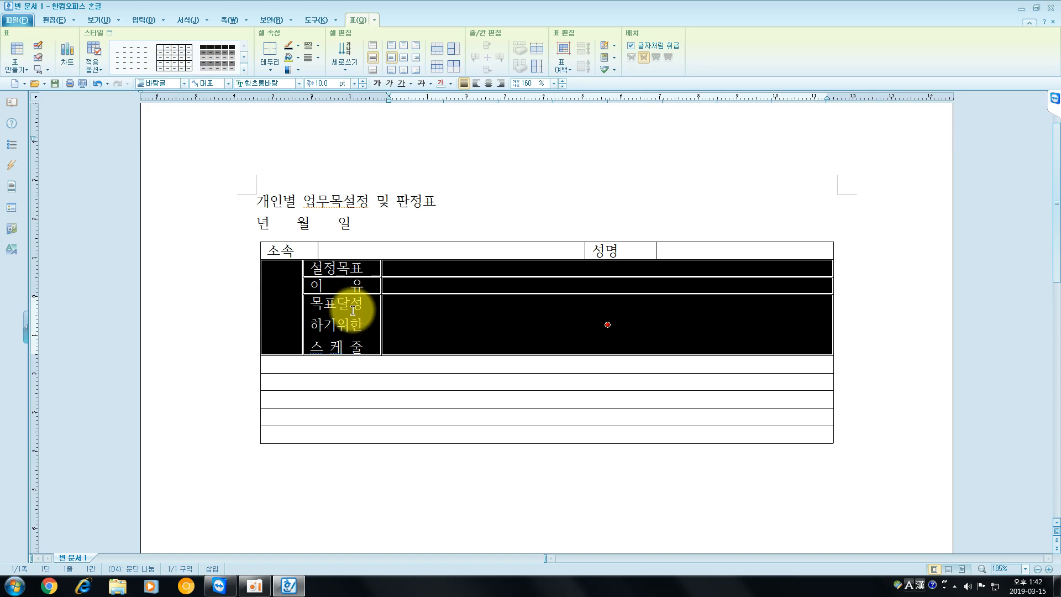
left_click_drag(353, 310, 633, 333)
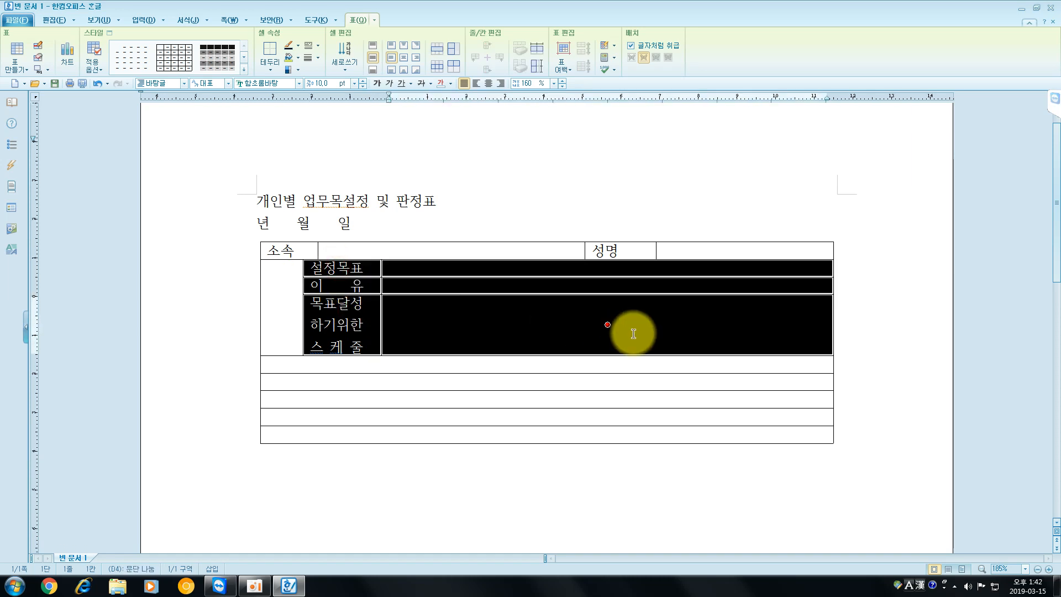
left_click(536, 64)
left_click(449, 285)
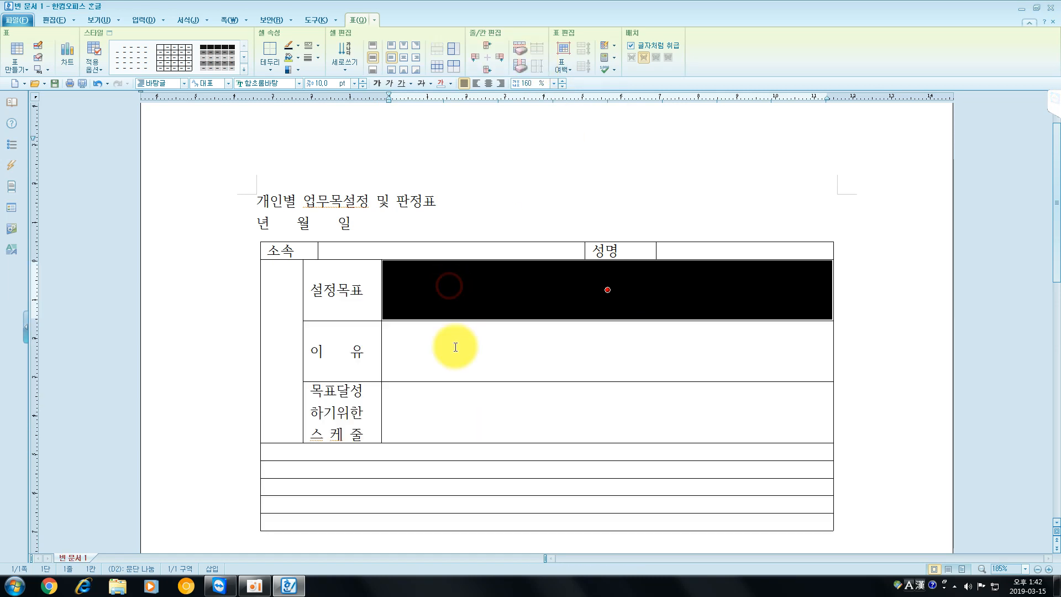
left_click(456, 406)
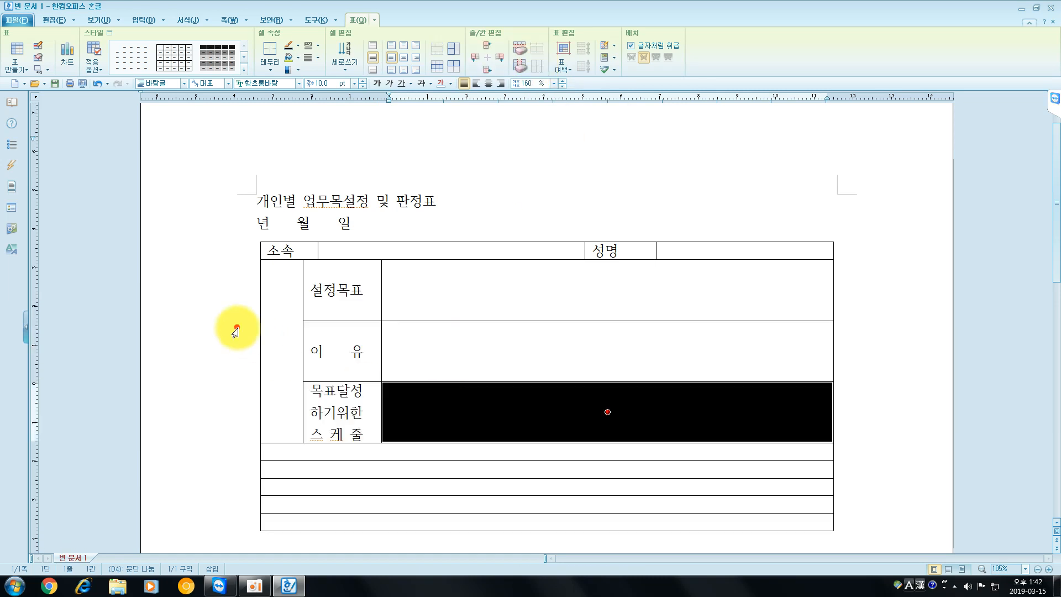
- Enter "업 무 목 표" in the merged first-column cell so the characters stack one per line
left_click(277, 326)
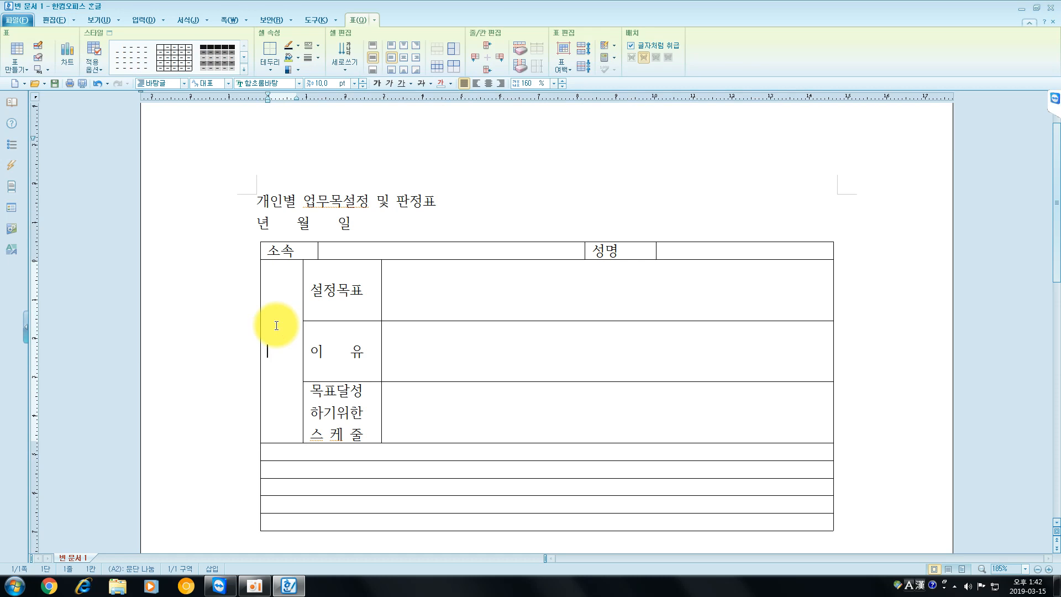
type("업 무 목 표")
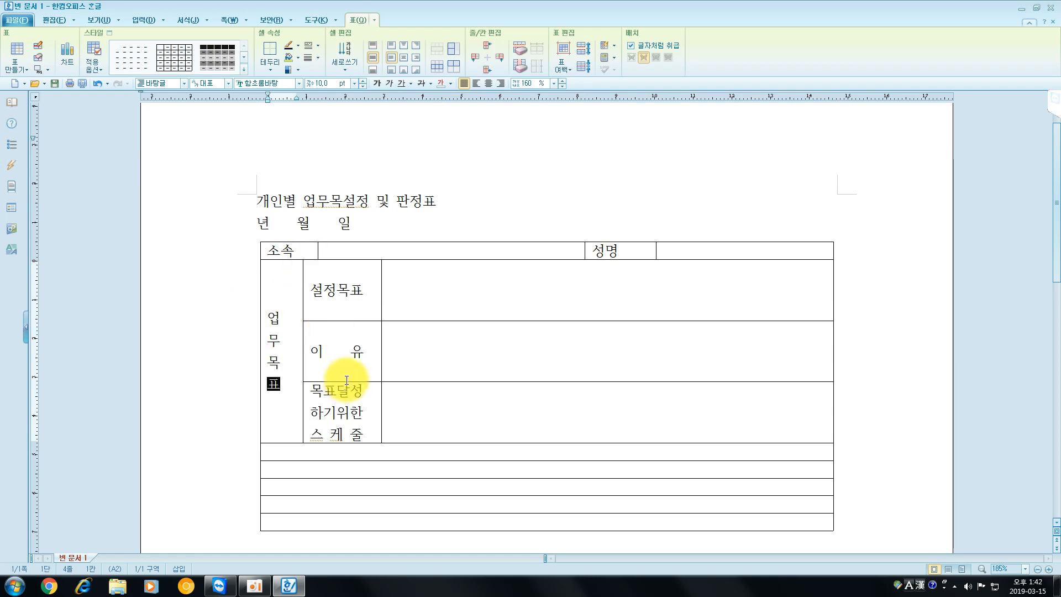
scroll(346, 380, "down", 3)
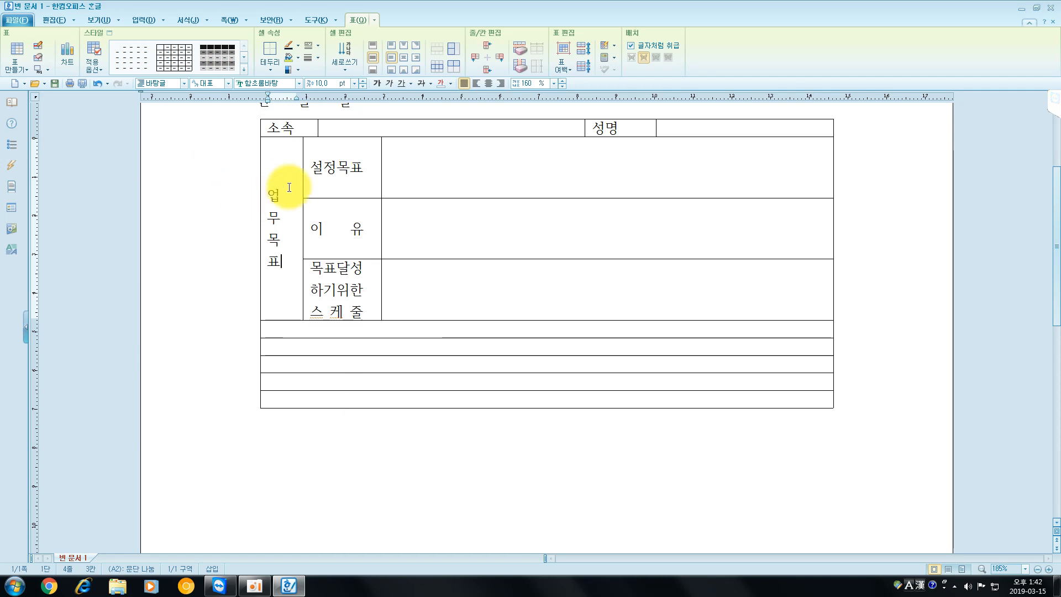
- Draw a vertical line through the three rows below the "업무목표" block, continuing that block's first-column border
left_click(39, 45)
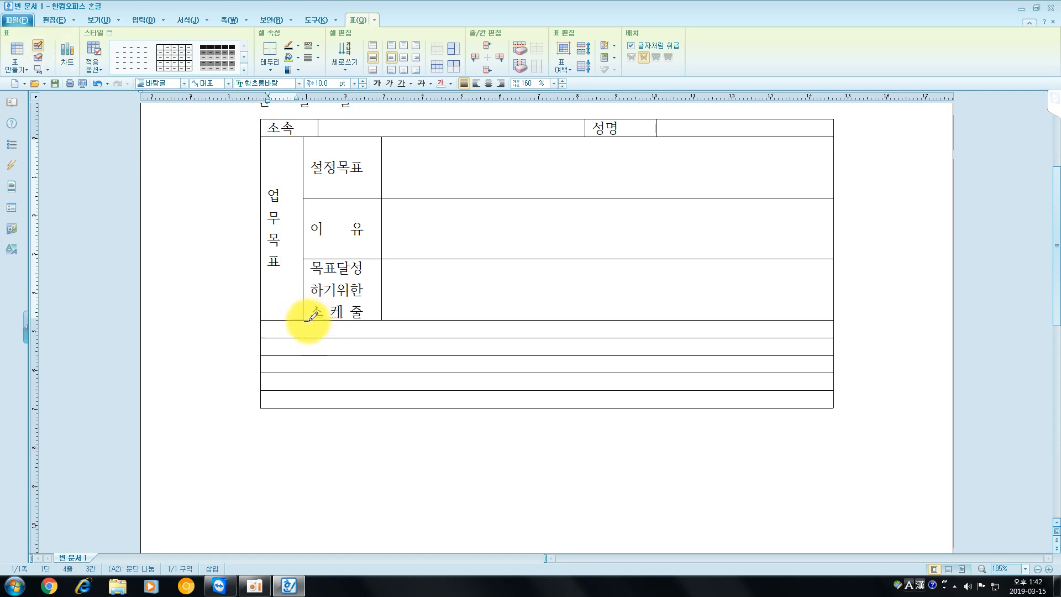
left_click_drag(302, 314, 301, 371)
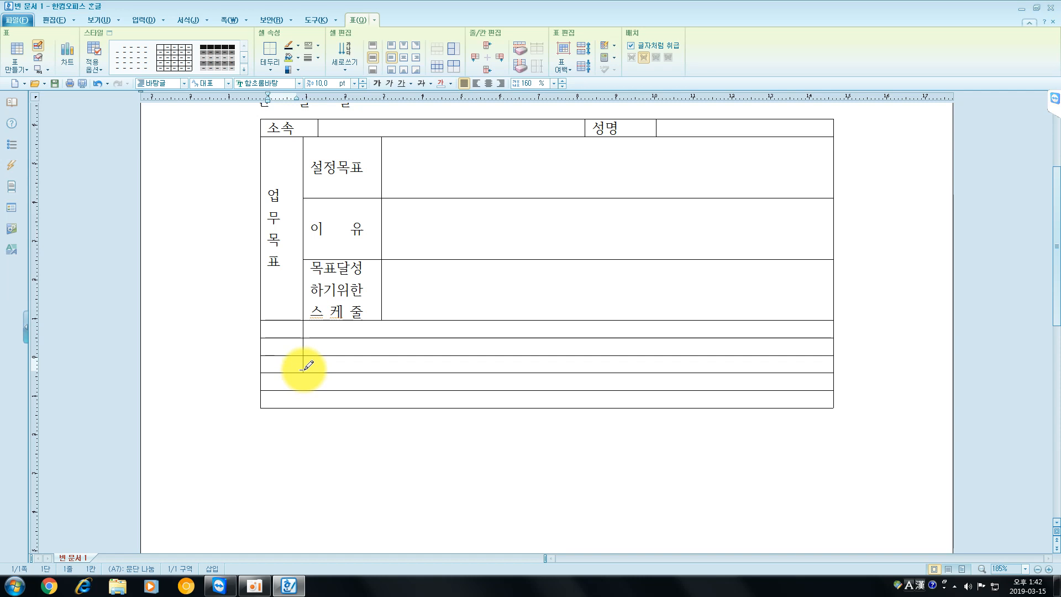
left_click_drag(302, 368, 303, 407)
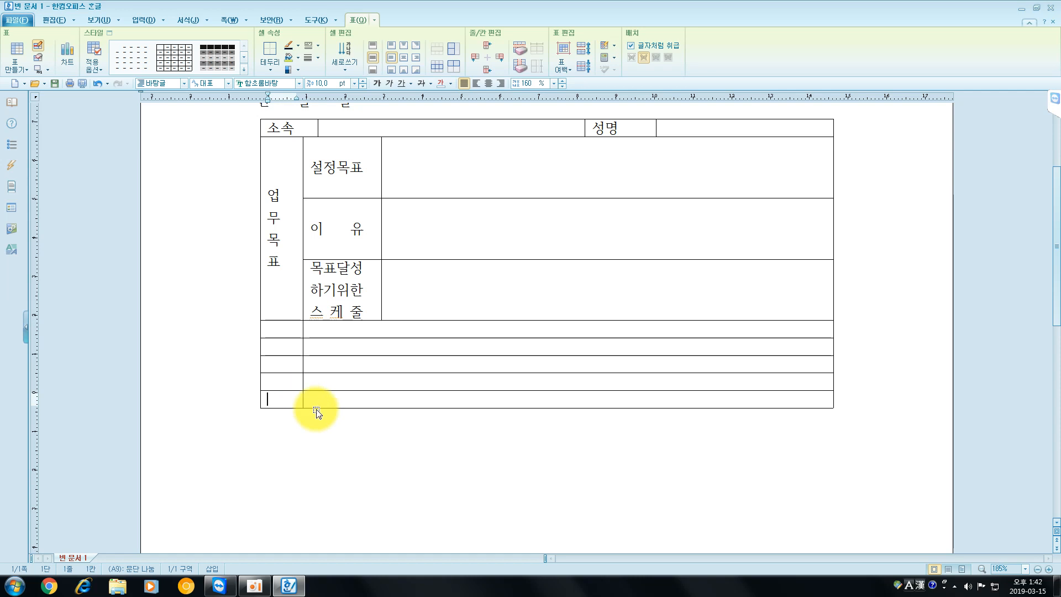
left_click(41, 55)
left_click_drag(306, 371, 307, 412)
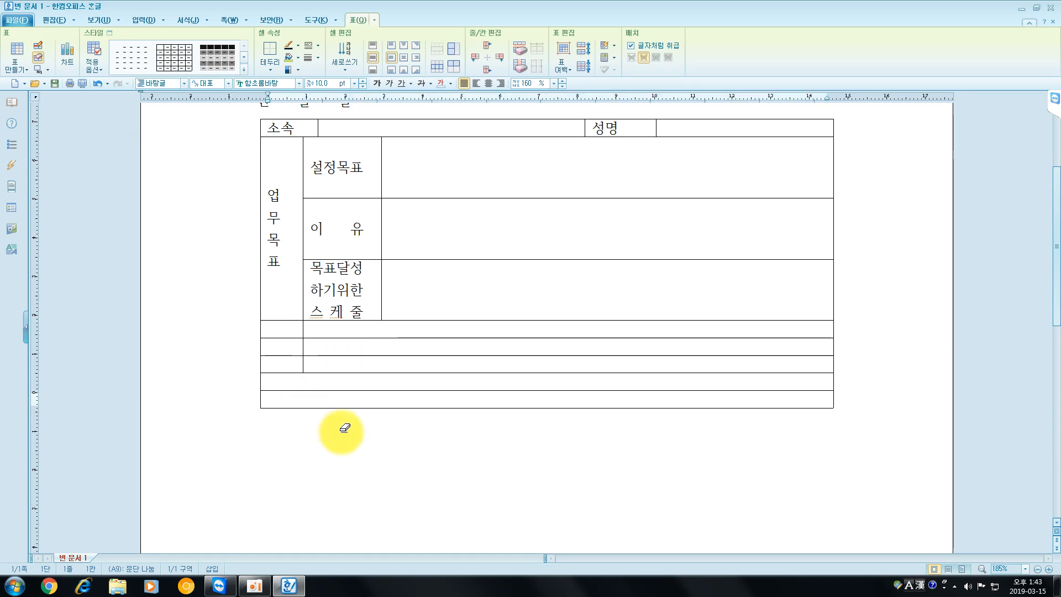
key("Escape")
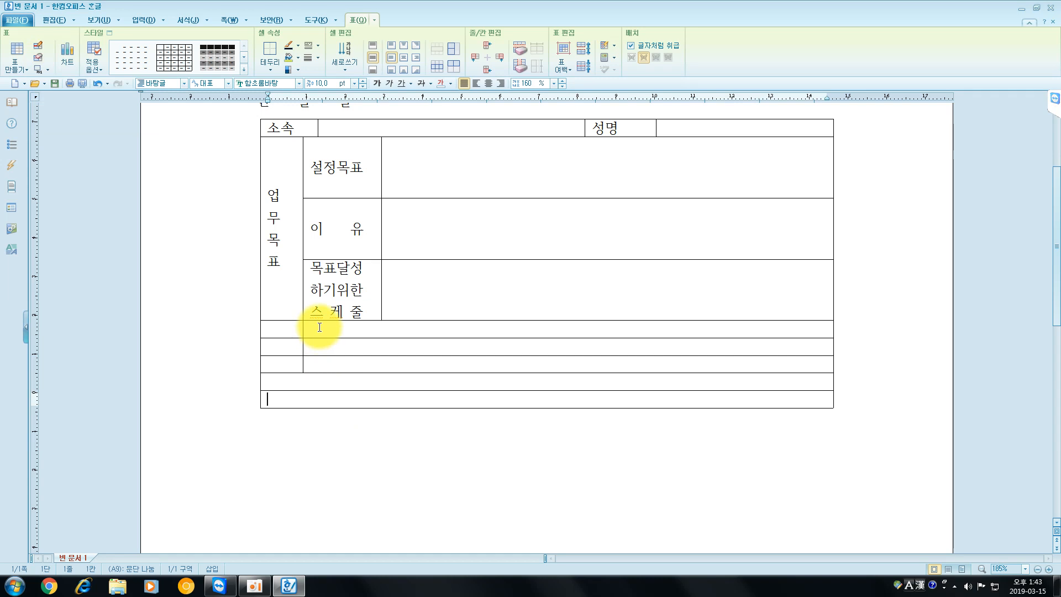
- Draw two vertical lines through the first two rows below "스 케 줄", one under the middle of that cell and one continuing its outer border
left_click(40, 45)
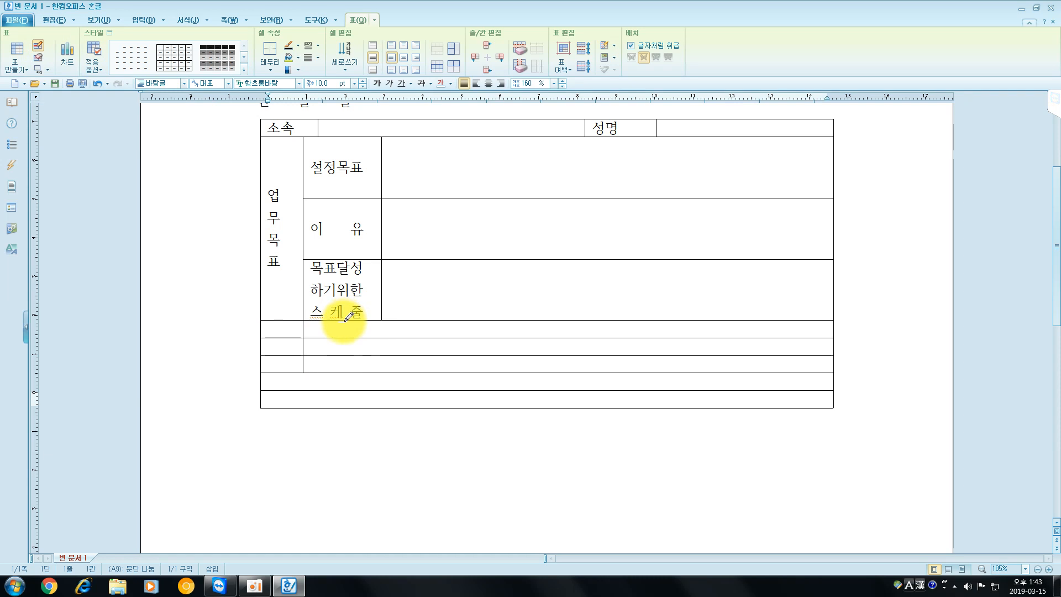
left_click_drag(342, 320, 343, 354)
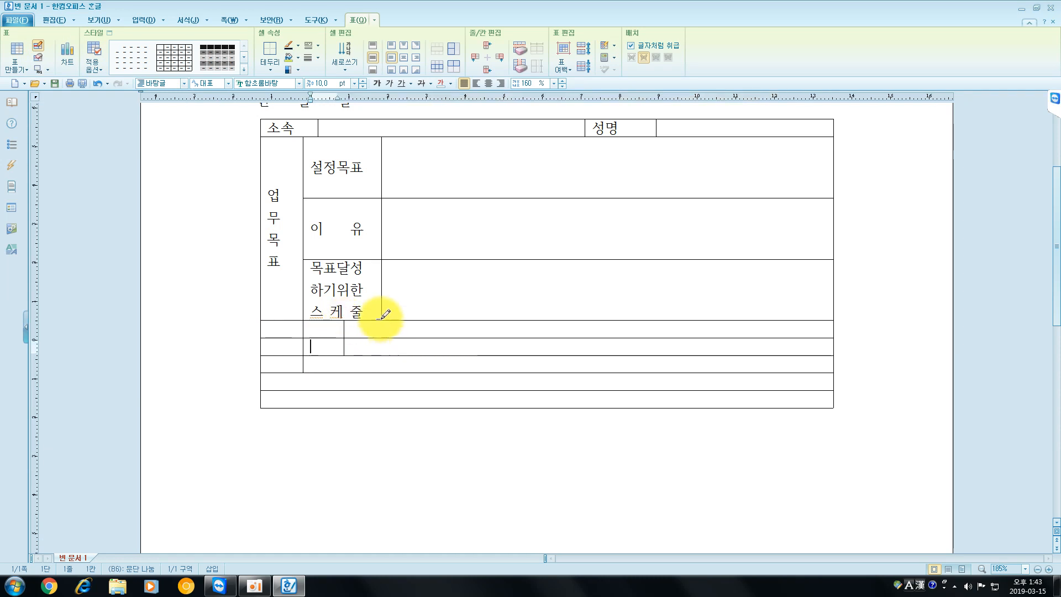
left_click_drag(380, 331, 380, 354)
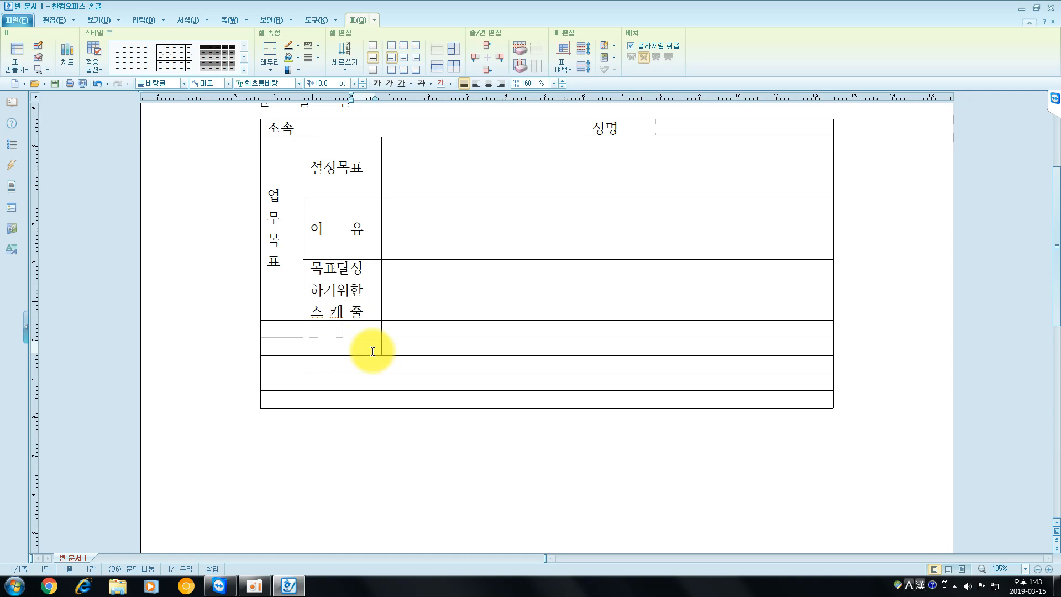
- Merge the three empty first-column cells under "업무목표", and merge the two narrow cells directly beside them
left_click_drag(281, 330, 274, 365)
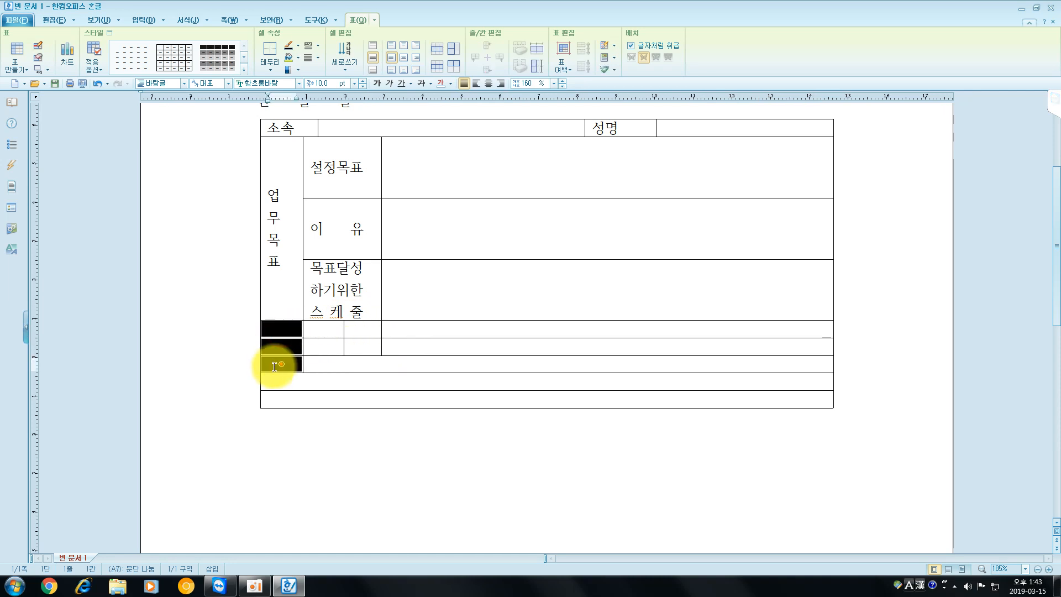
key("m")
left_click(327, 330)
left_click_drag(334, 339, 324, 332)
key("m")
- Enter "달성상황" and "업적" in the two stacked narrow cells beside the merged second-column cell
left_click(355, 333)
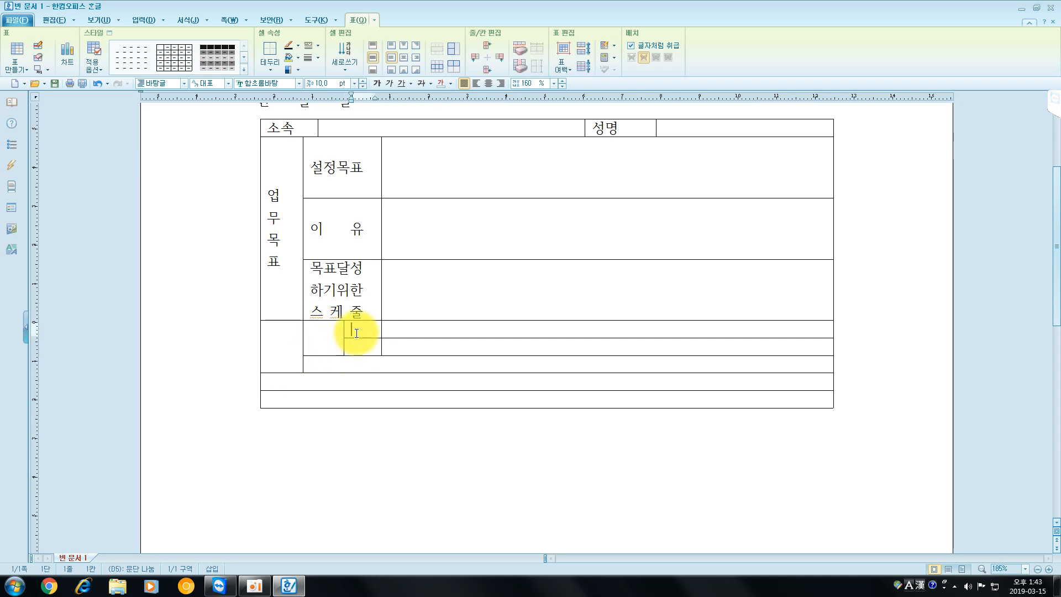
type("달성상")
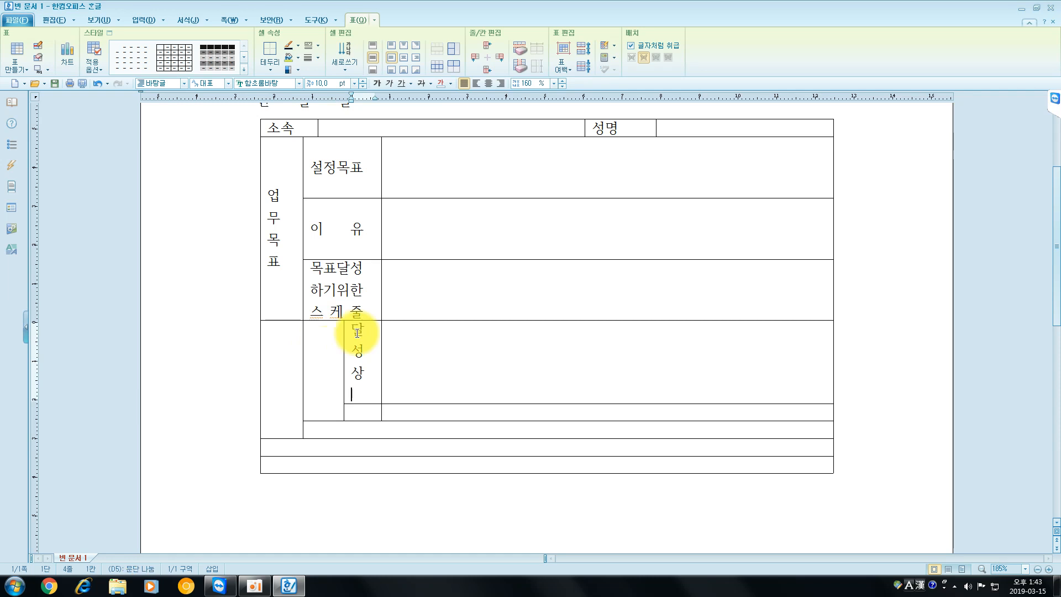
type("항")
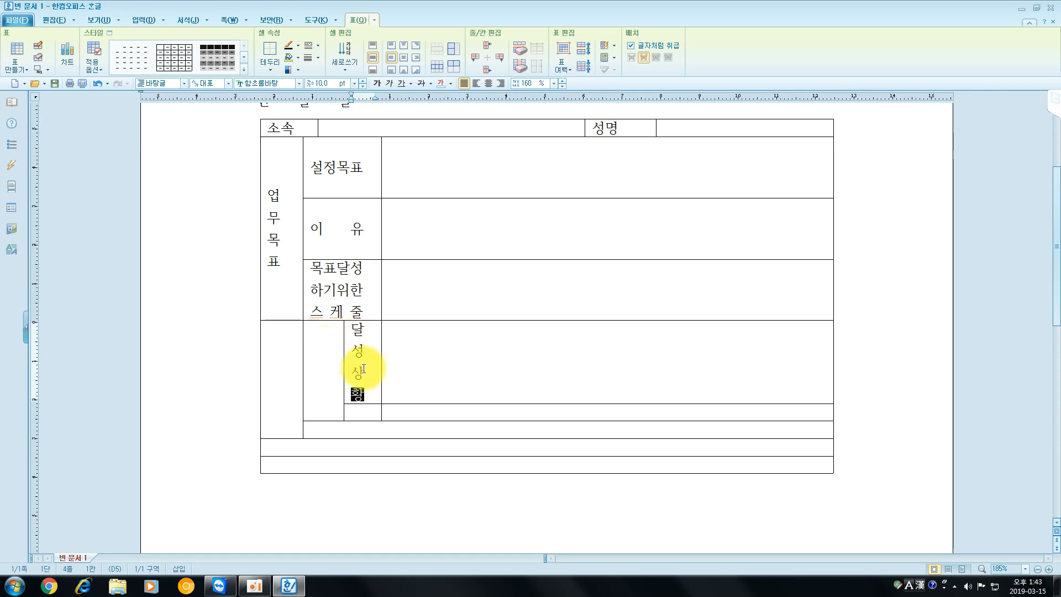
left_click(370, 411)
type("업적")
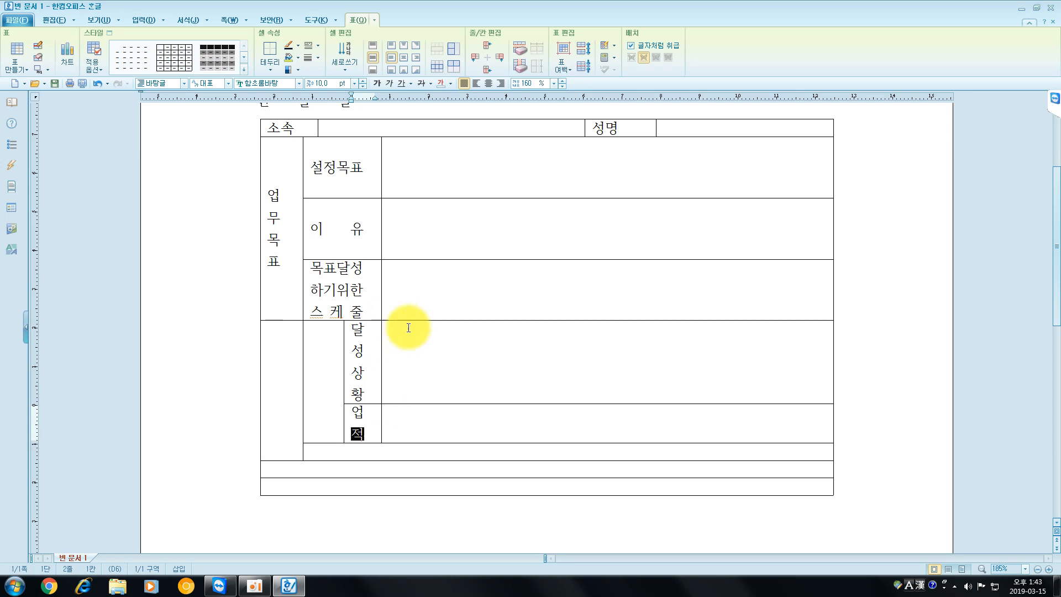
- Give the "달성상황" and "업적" rows the same cell height, including the wide empty cells beside them
left_click(424, 367)
left_click(433, 423)
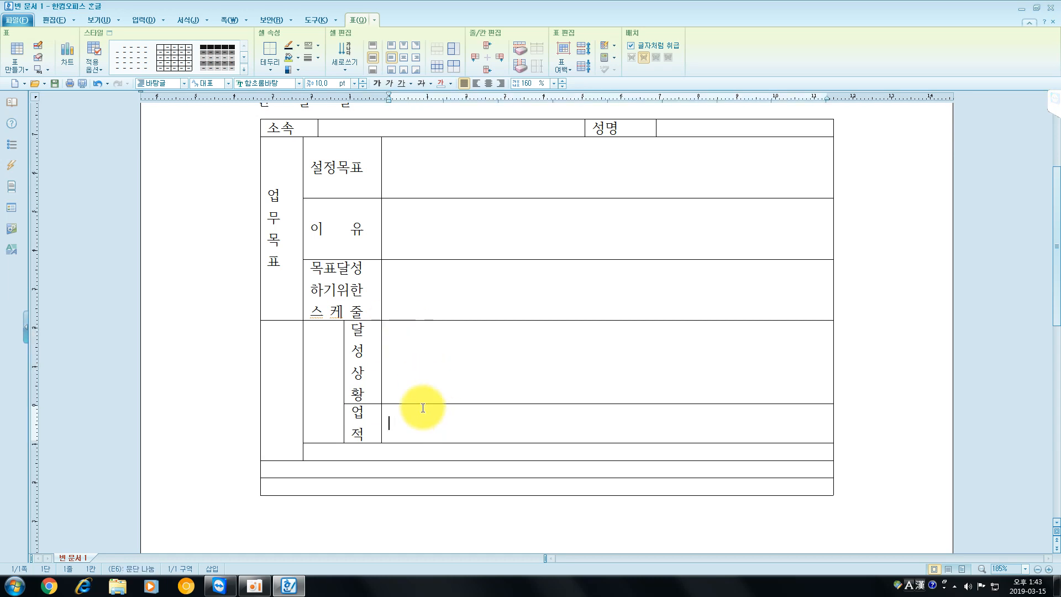
left_click_drag(367, 359, 449, 421)
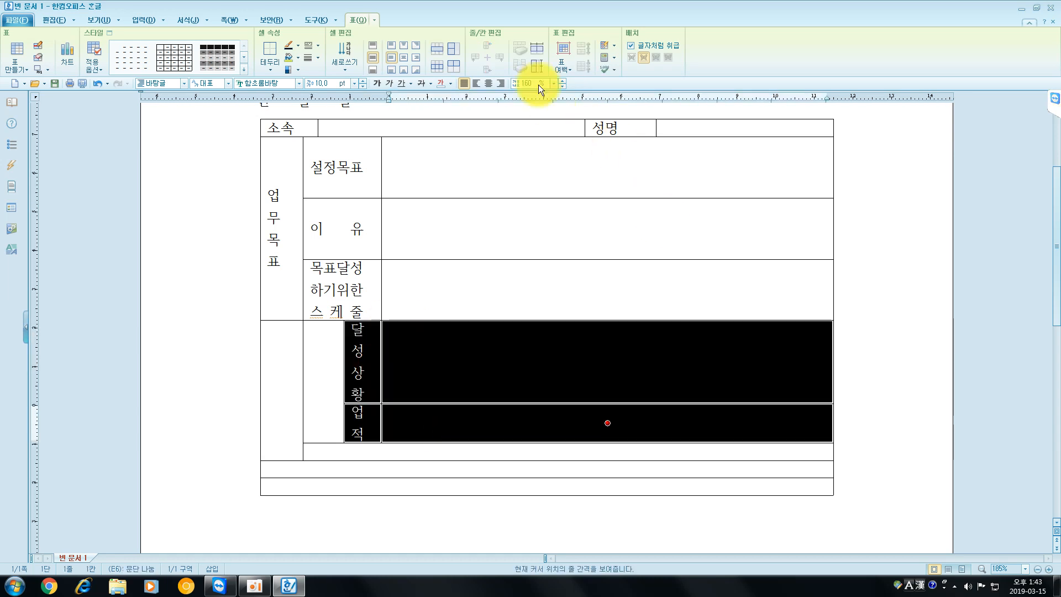
left_click(535, 64)
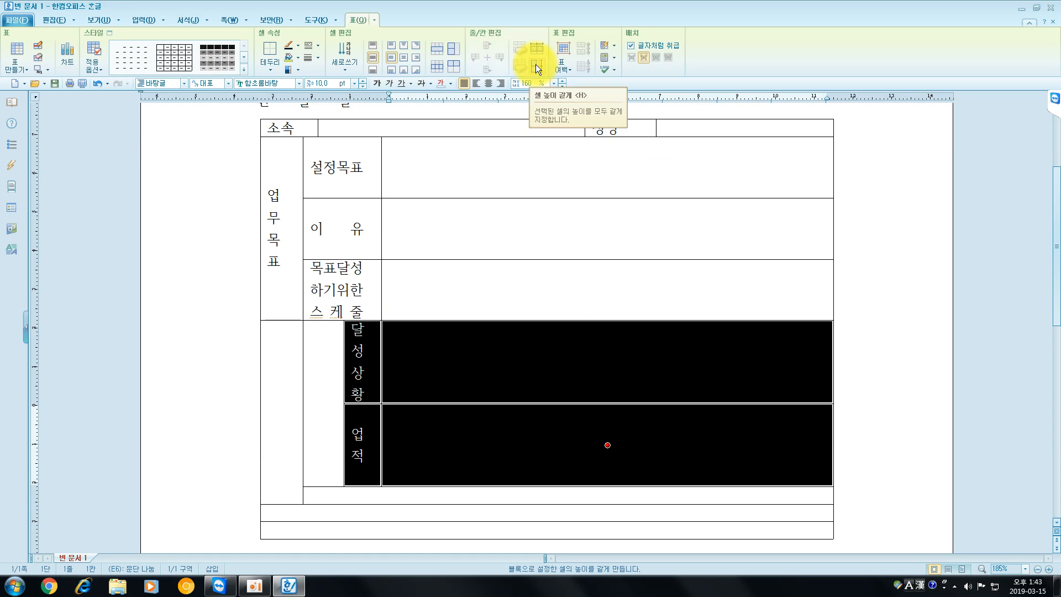
- Increase the height of the whole "소속" and "성명" row to nearly that of the "설정목표" row
scroll(523, 294, "up", 2)
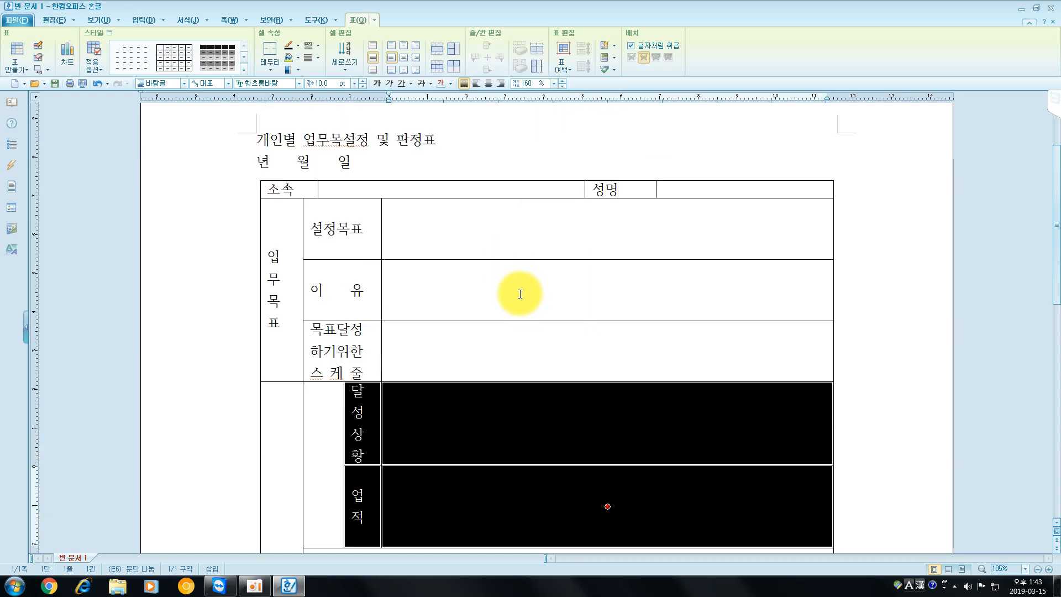
left_click(499, 279)
left_click(497, 346)
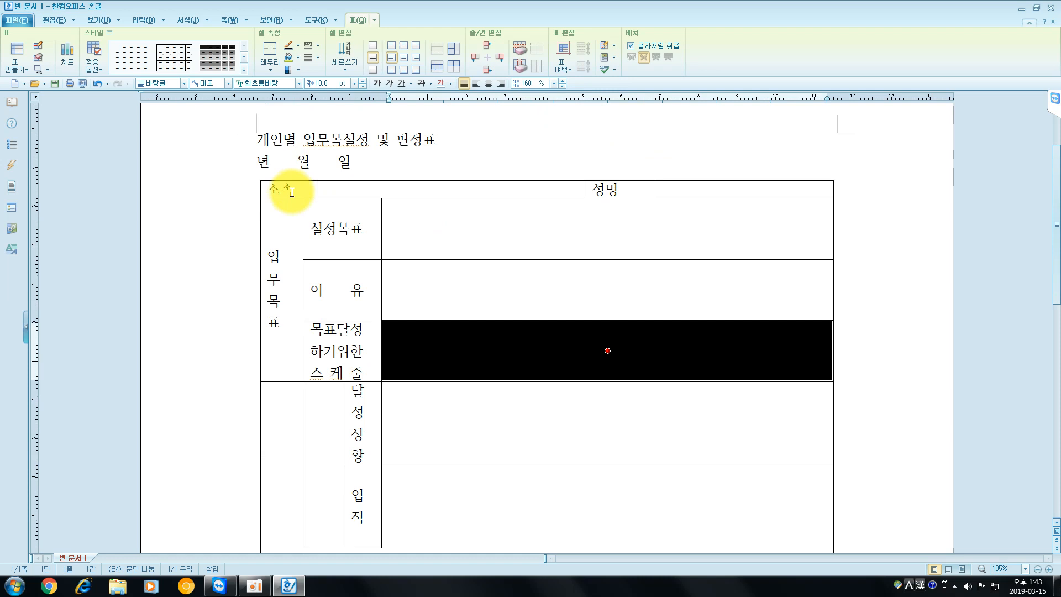
left_click_drag(288, 188, 504, 190)
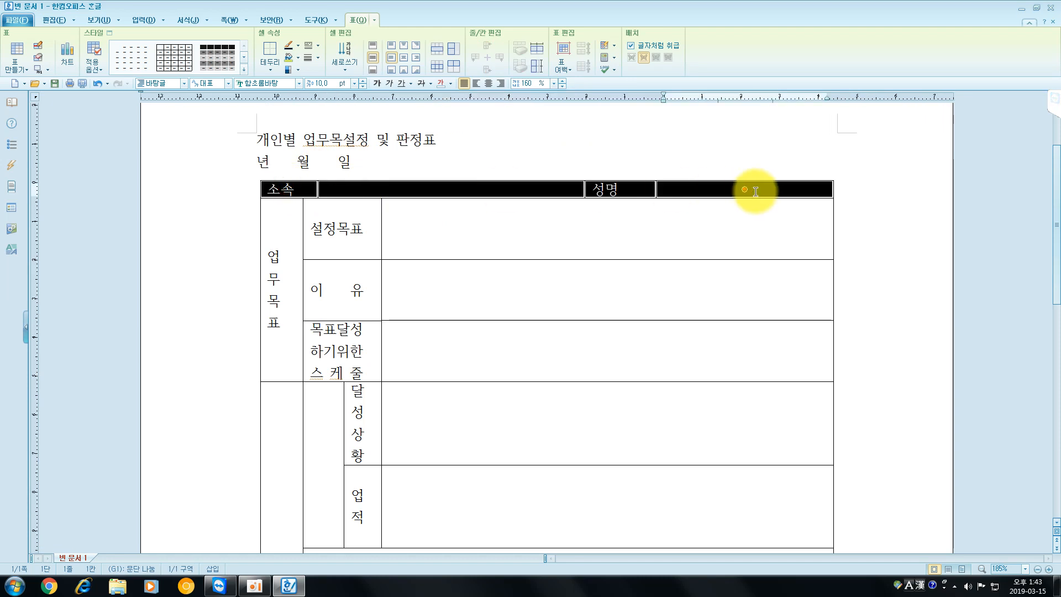
key("ctrl+Down")
key("ctrl+Down")
key("ctrl+Down")
key("ctrl+Down")
key("ctrl+Down")
key("ctrl+Down")
key("ctrl+Down")
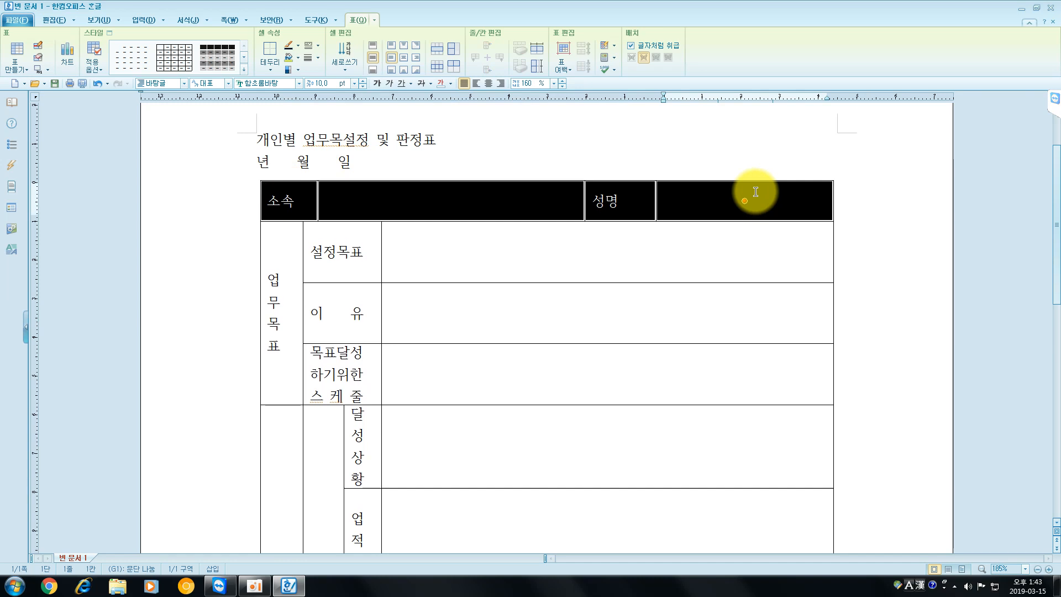
key("ctrl+Down")
key("ctrl+Down")
key("ctrl+Down")
key("ctrl+Down")
key("ctrl+Up")
key("ctrl+Up")
key("ctrl+Up")
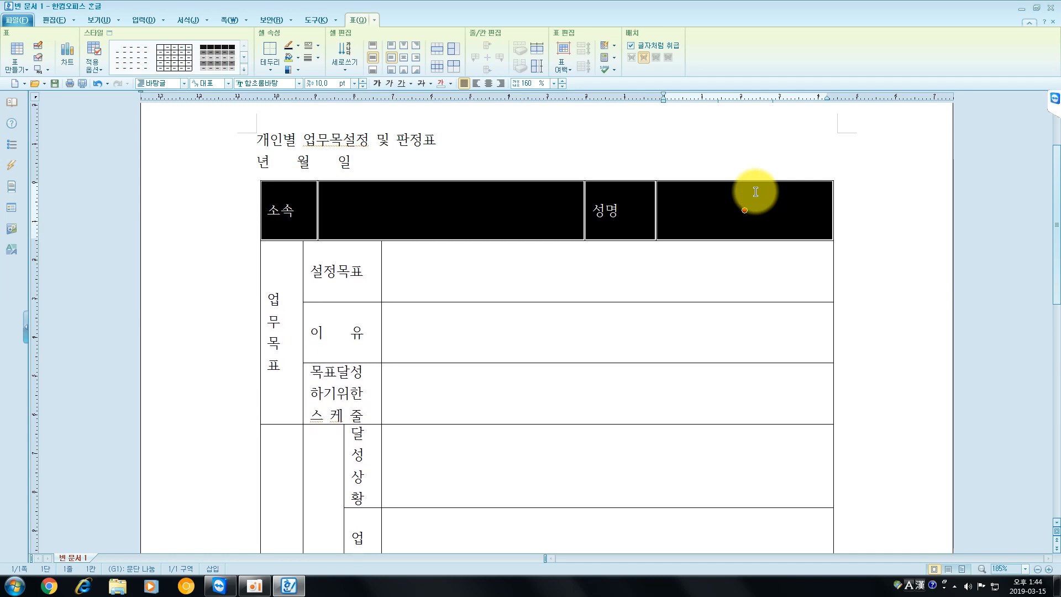
key("ctrl+Up")
key("ctrl+Down")
key("ctrl+Down")
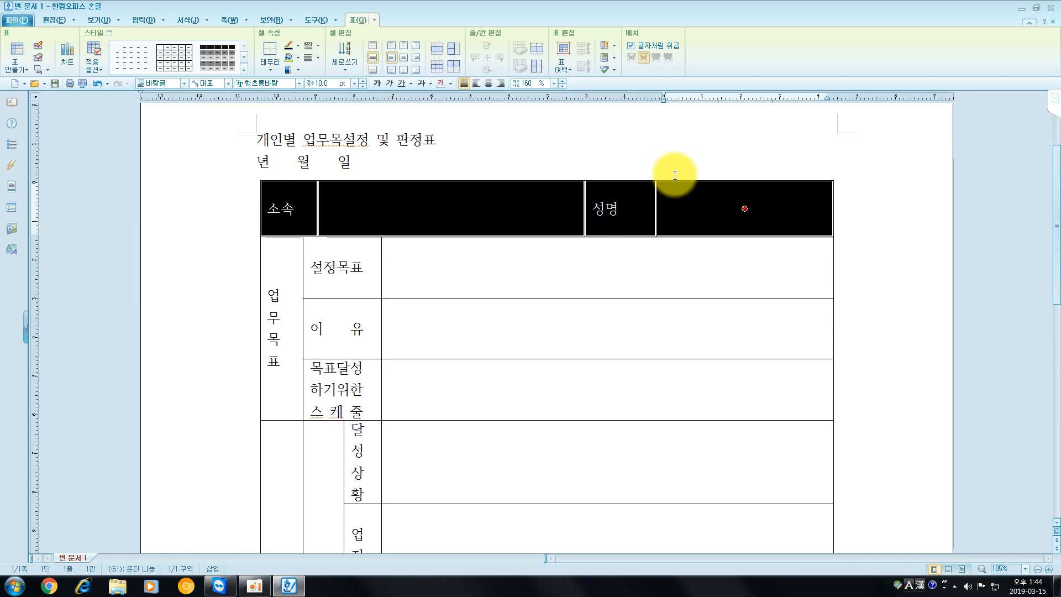
- Increase the empty row directly below "업적" to about double its height
scroll(551, 266, "down", 3)
scroll(550, 267, "down", 3)
left_click(384, 350)
key("F5")
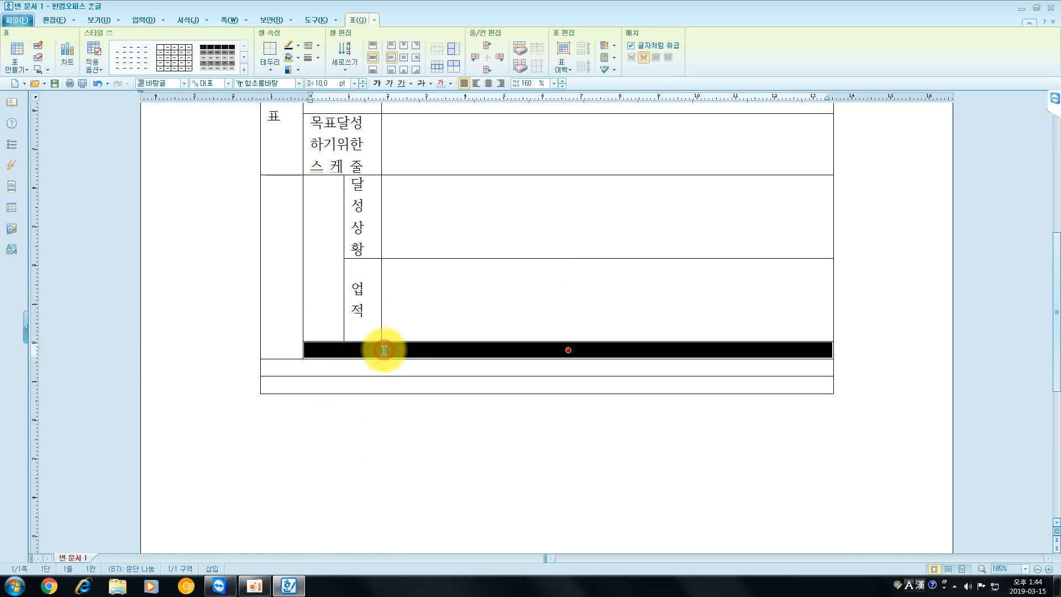
key("ctrl+Down")
key("ctrl+Down")
key("ctrl+Down")
key("ctrl+Down")
key("ctrl+Down")
key("ctrl+Down")
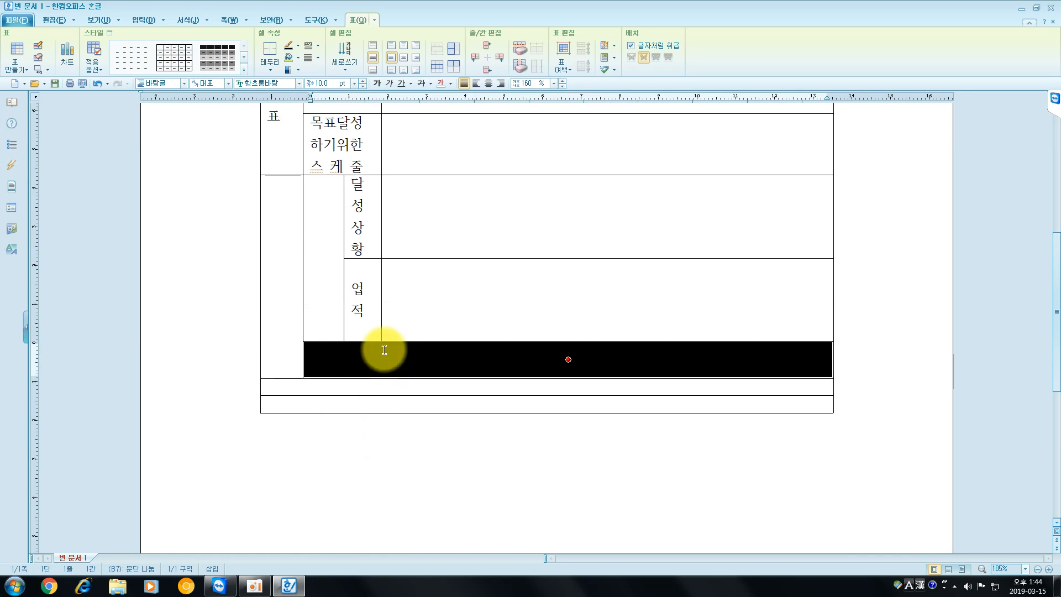
key("ctrl+Up")
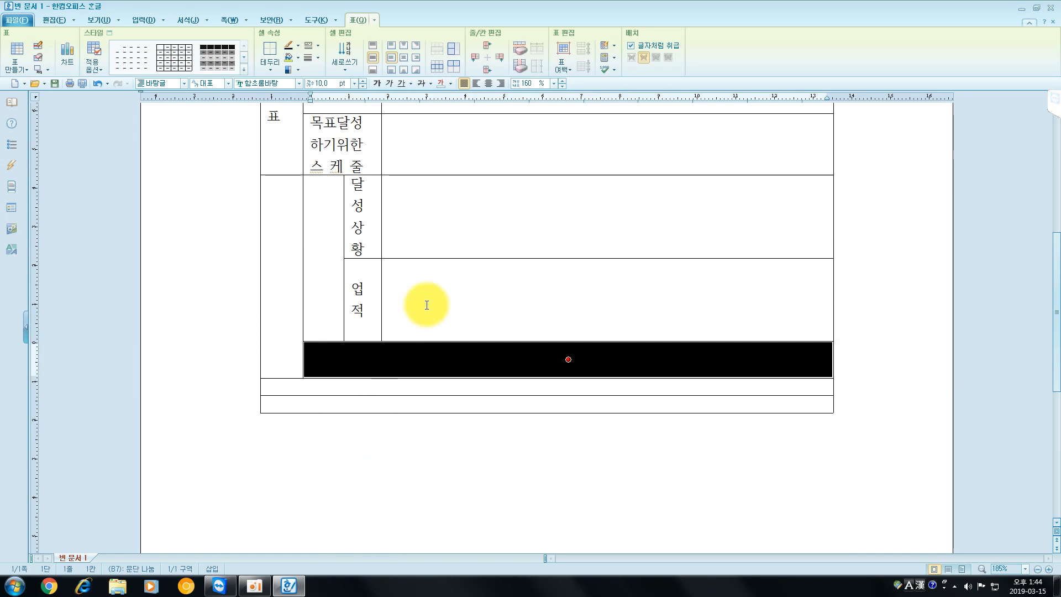
key("Escape")
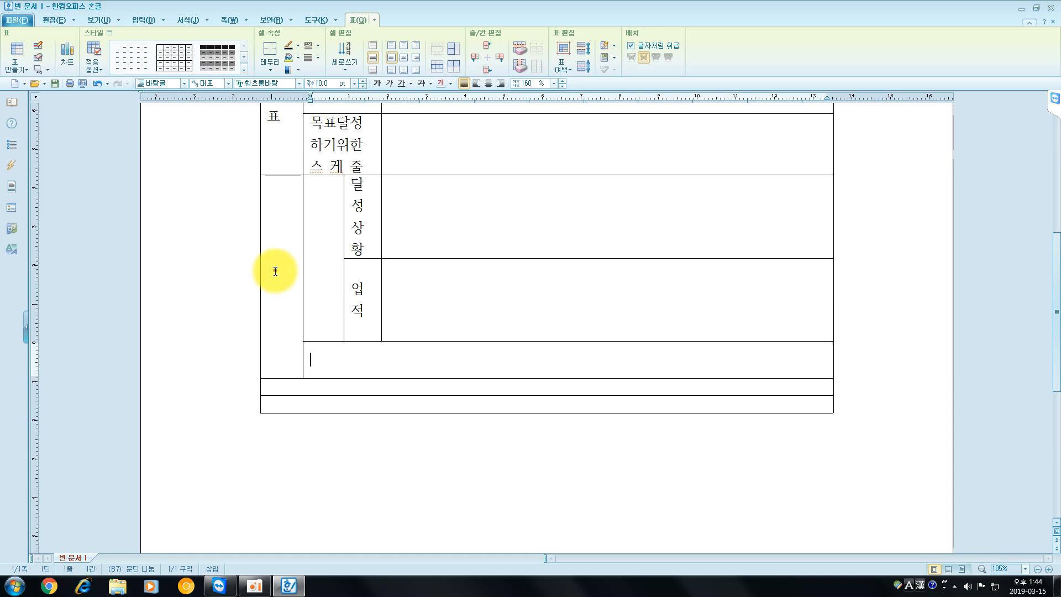
- Enter "자기판정" in the merged first-column cell and "달성정도" in the merged cell beside it
left_click(275, 272)
type("자기")
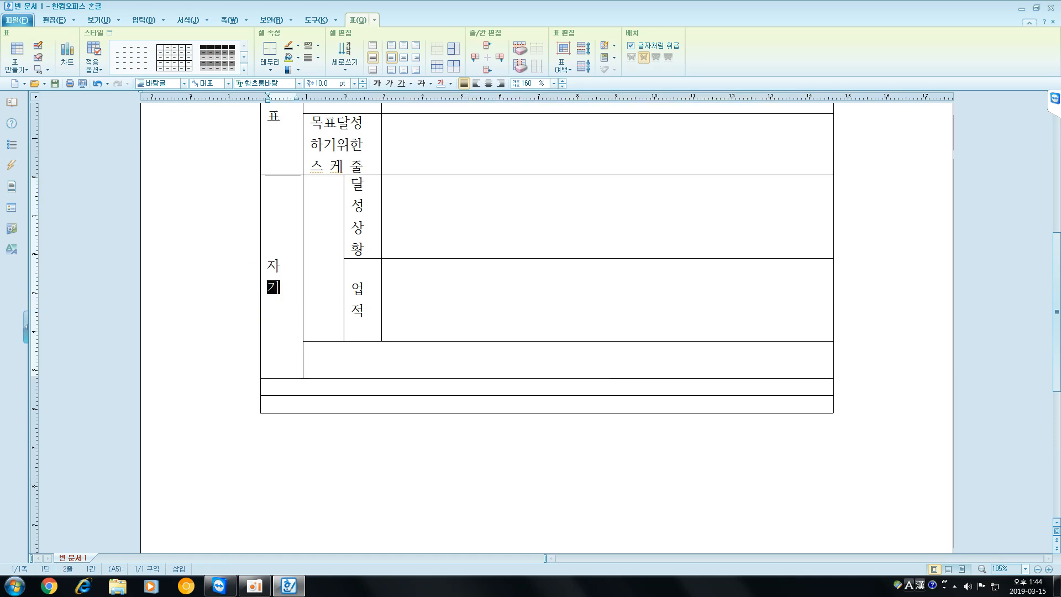
type("판ㅈㅓㅇ")
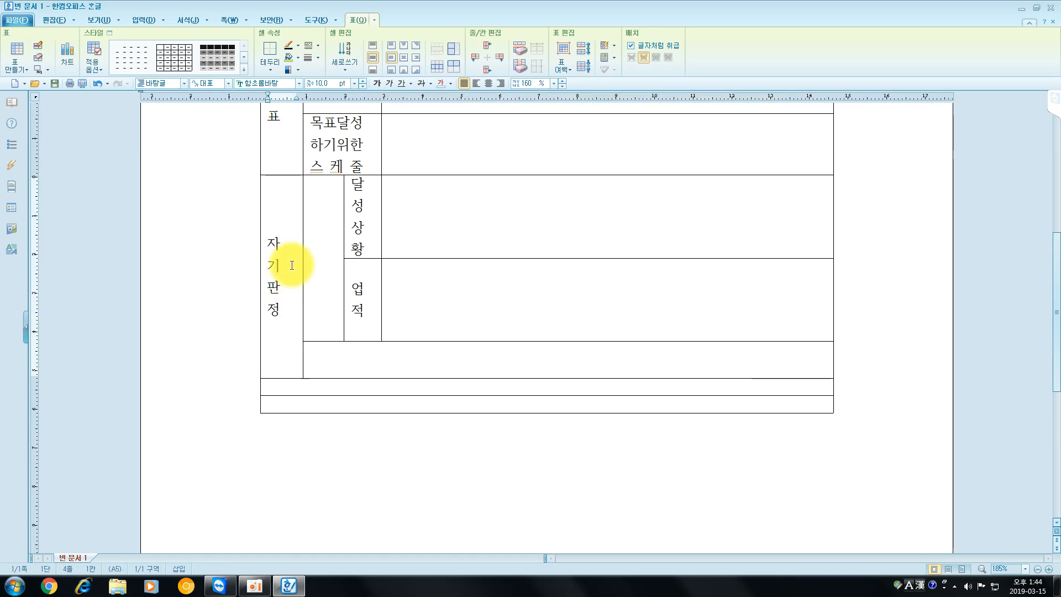
left_click(307, 259)
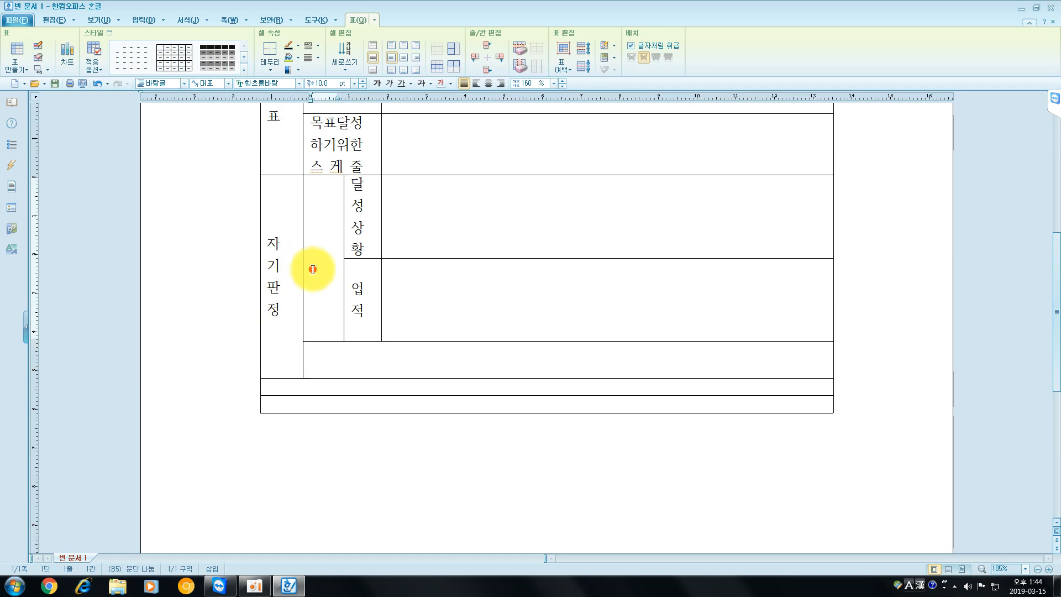
type("ㄷㅏㄹㅅㅓㅇㅈㅓㅇㄷㅗ")
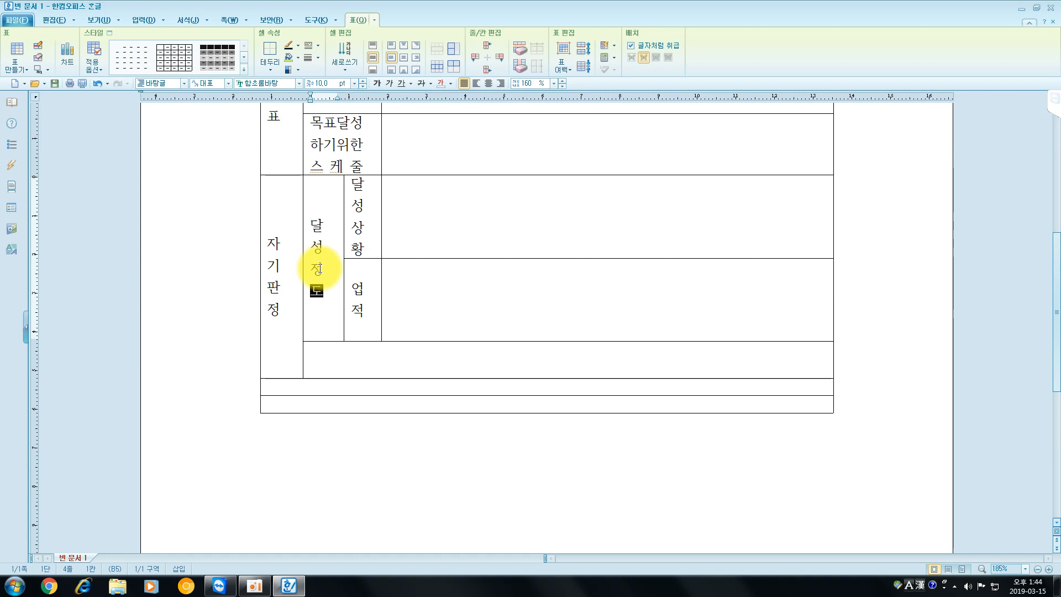
- Enter "미달성의" and "원인과 반성" on two lines in the wide cell below "업적"
left_click(439, 360)
type("ㅁㅣㄷㅏㄹㅅㅓㅇㅇㅢㅇ")
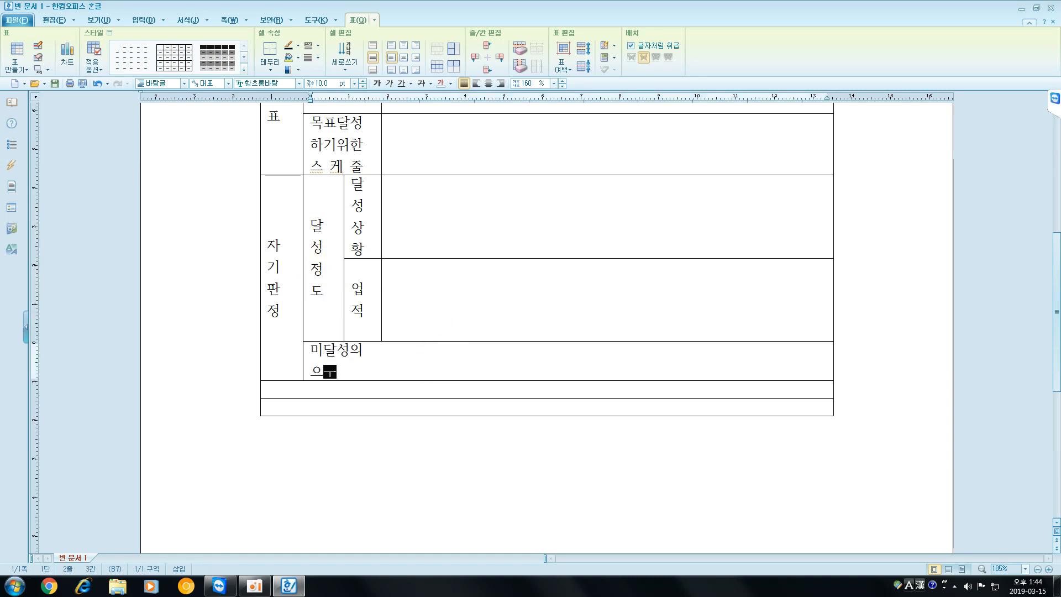
key("BackSpace")
type("ㅇㅜㅣ")
key("BackSpace")
type("ㅓㄴㅇㅣㄴㄱㅘ ㅂ")
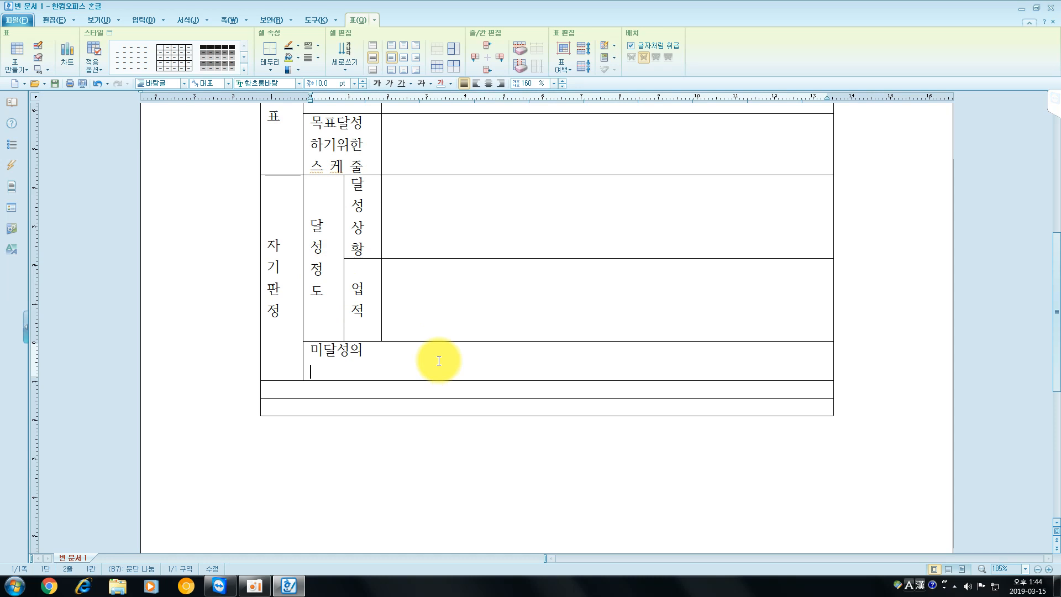
type("ㅏㄴㅅㅓㅇ")
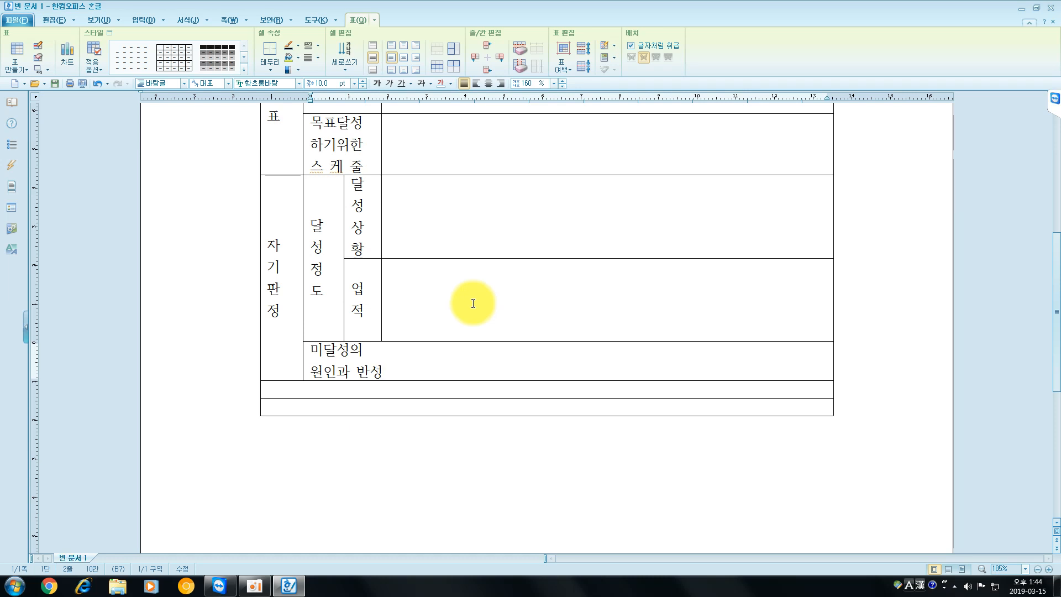
- Add seven empty rows at the bottom of the table
scroll(473, 304, "down", 3)
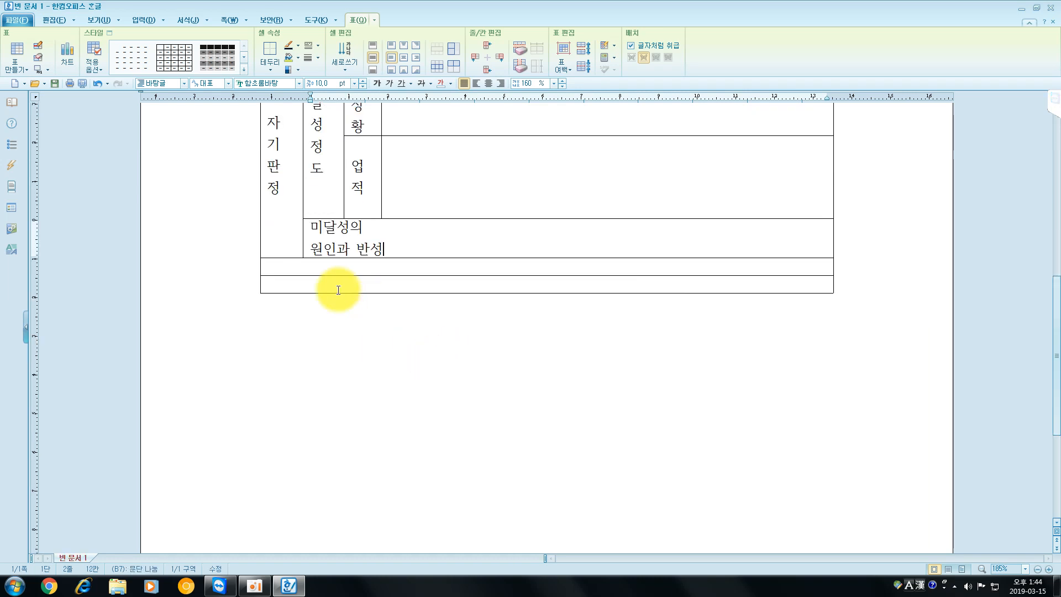
left_click(287, 284)
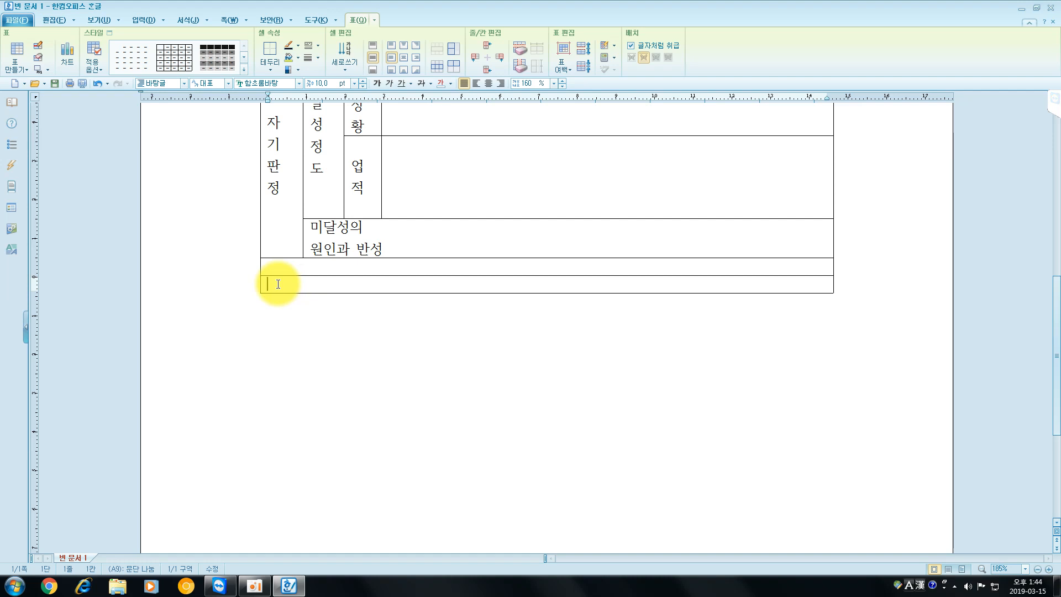
key("ctrl+Return")
key("ctrl+Return")
key("ctrl+Return")
key("ctrl+Return")
key("ctrl+Return")
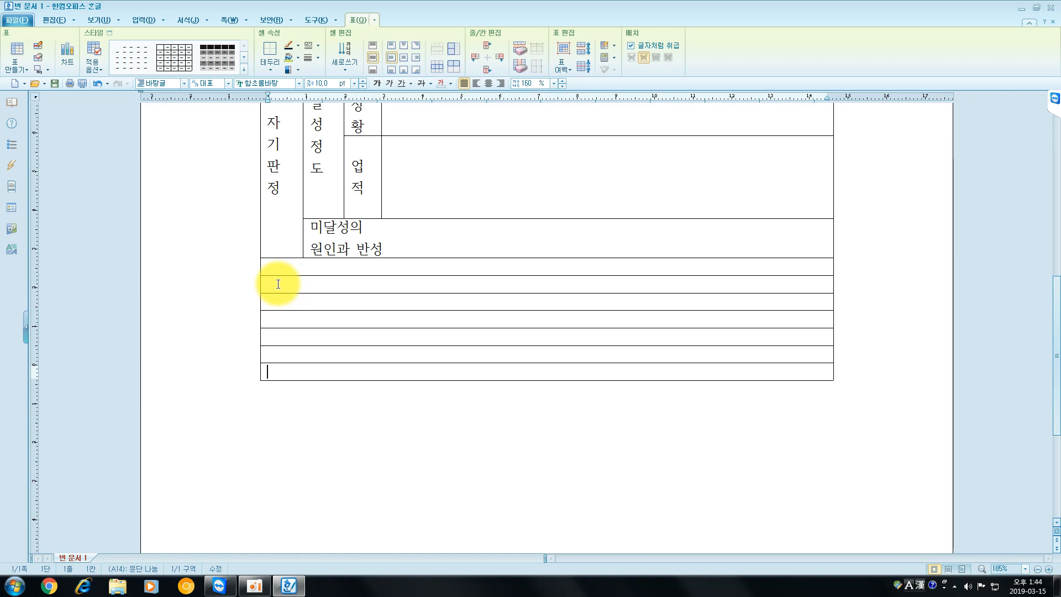
key("ctrl+Return")
key("ctrl+Return")
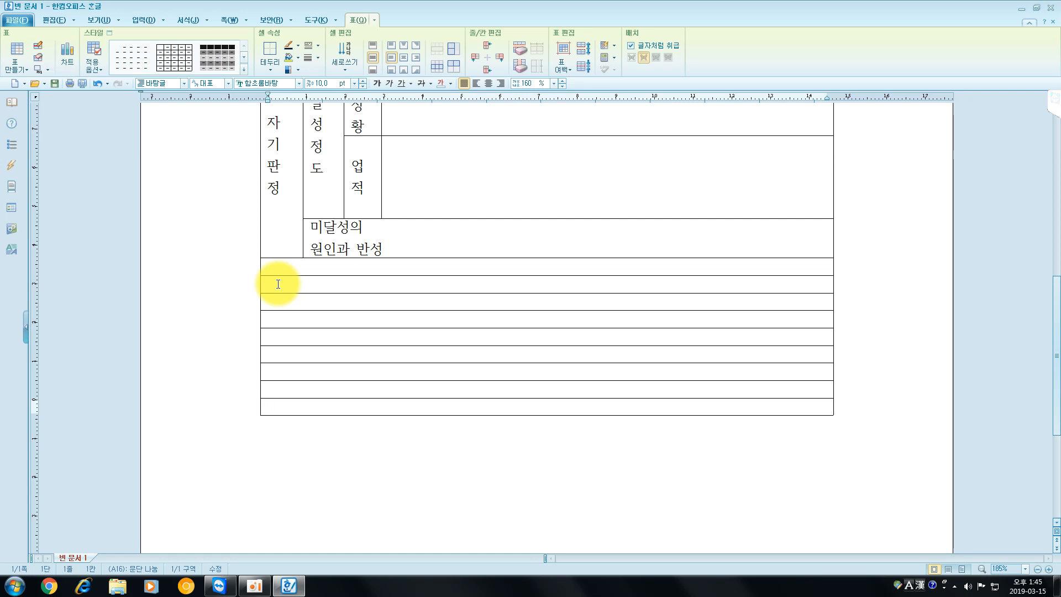
- Draw a vertical line continuing the "자기판정" column border down through the first five empty rows
left_click(38, 45)
left_click_drag(302, 253, 303, 337)
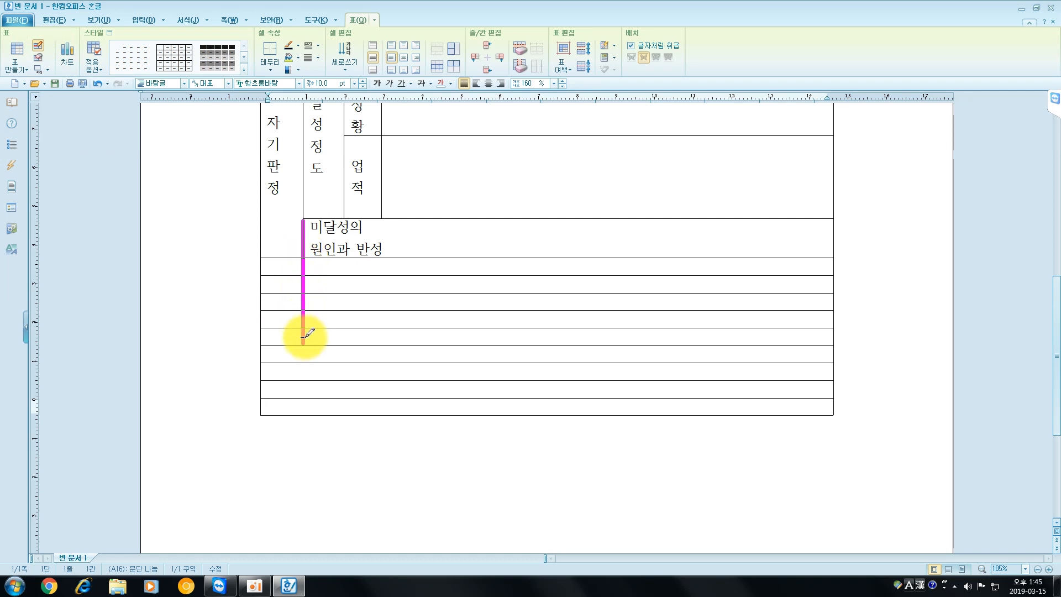
left_click_drag(303, 336, 303, 336)
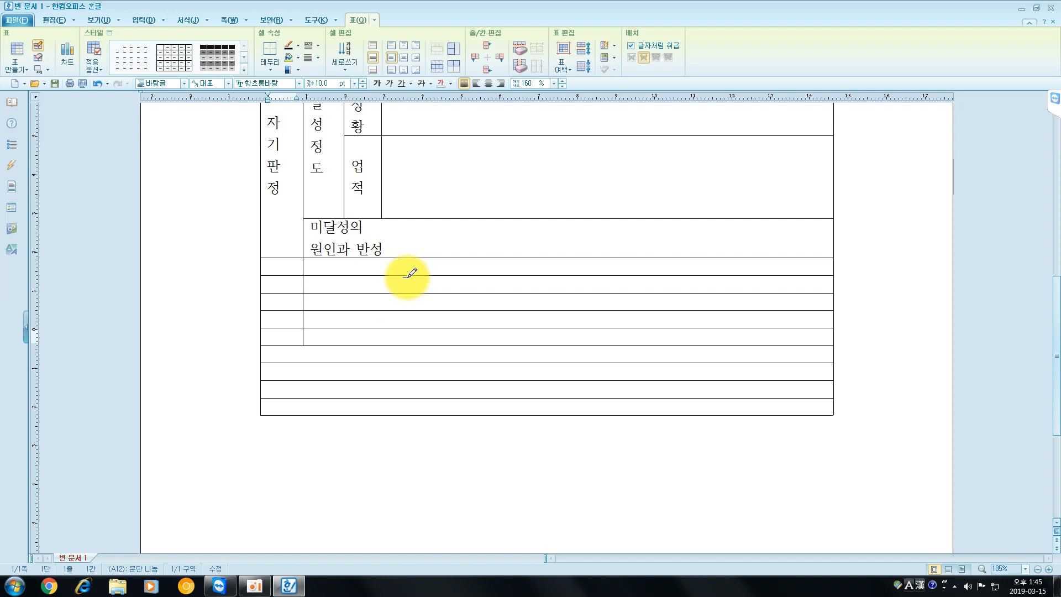
- Draw a vertical divider just beyond "원인과 반성" through the first six empty rows, erasing its segment inside the "미달성의 원인과 반성" cell
left_click_drag(430, 253, 422, 354)
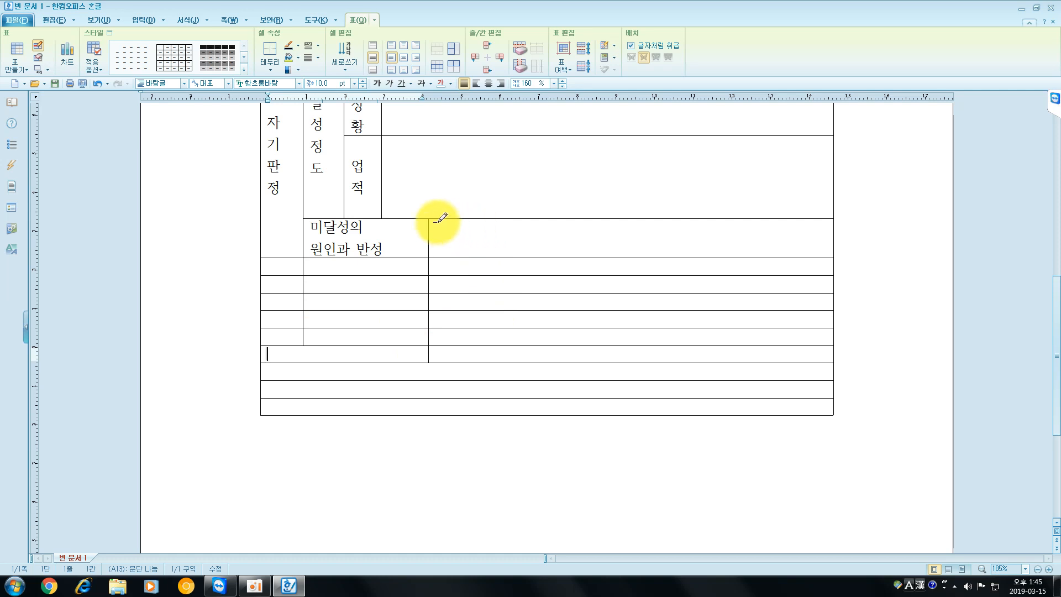
left_click(37, 56)
left_click_drag(428, 219, 430, 257)
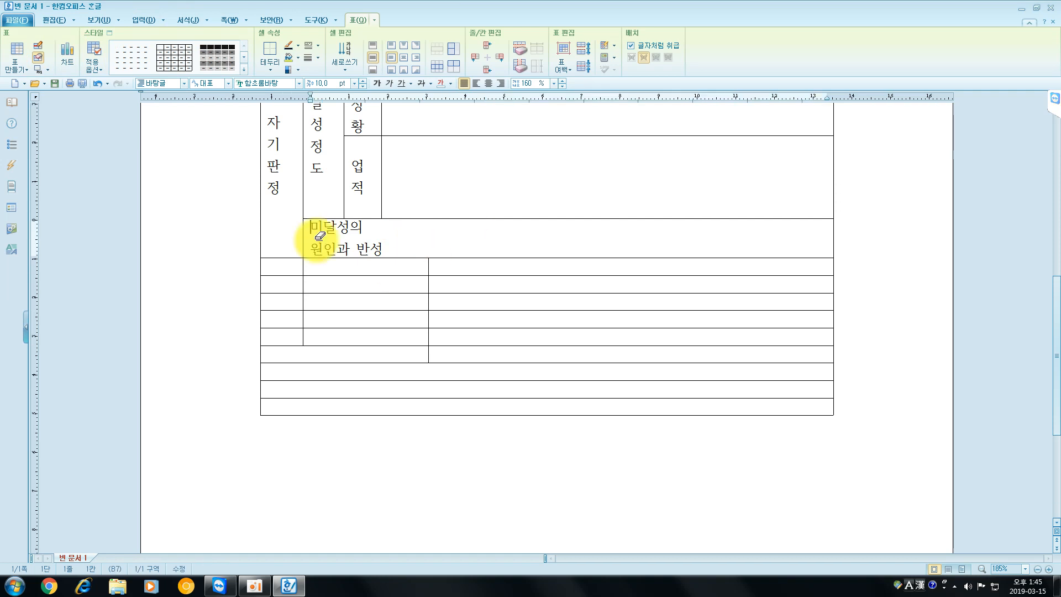
- Split the wide cells of the first five empty rows with two vertical lines into a narrow, a wide and a medium column
left_click(38, 45)
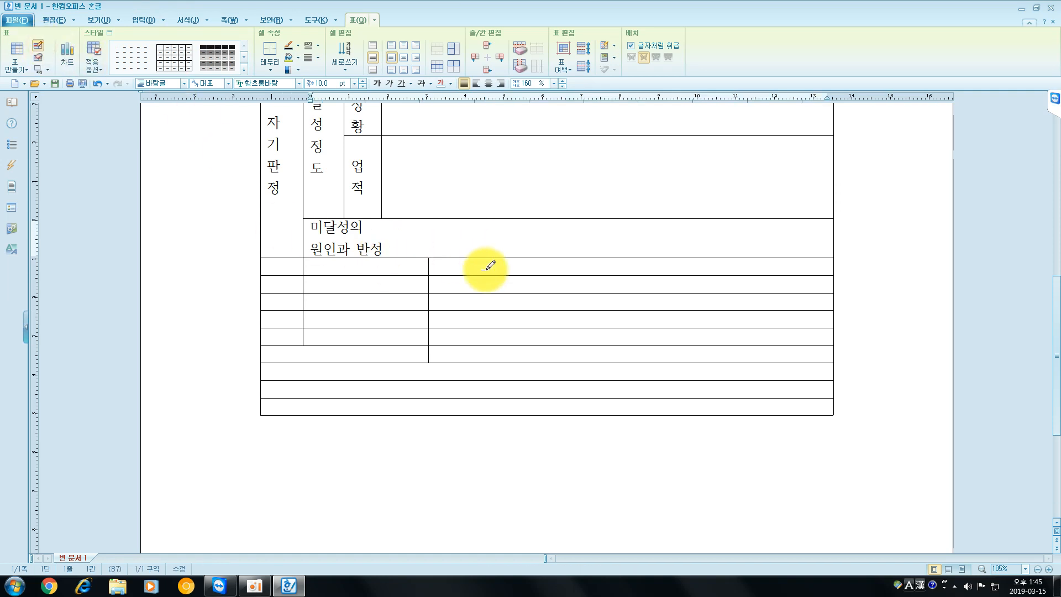
left_click_drag(479, 256, 478, 337)
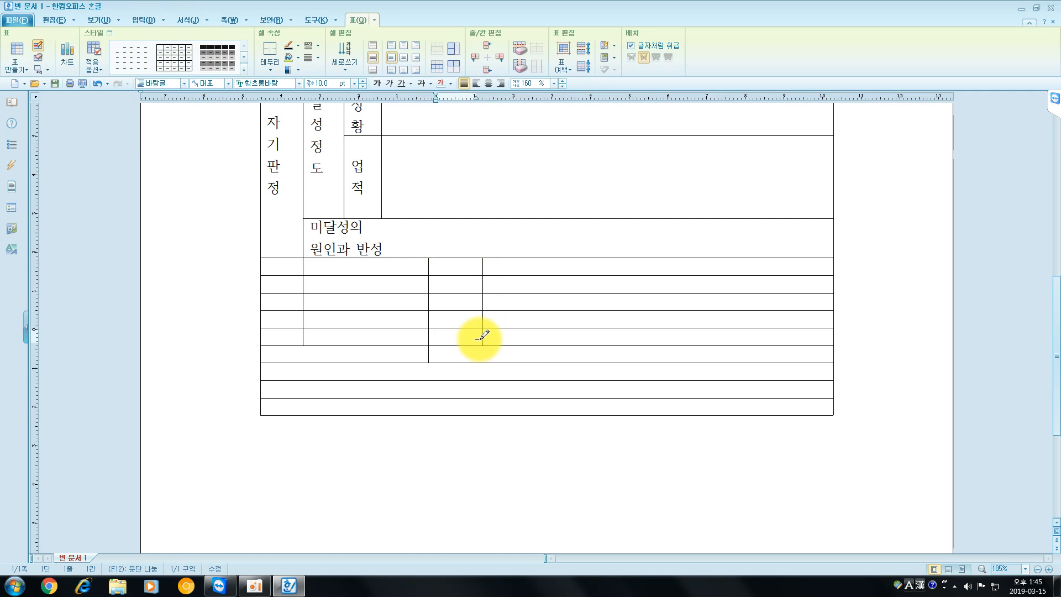
left_click_drag(749, 258, 749, 345)
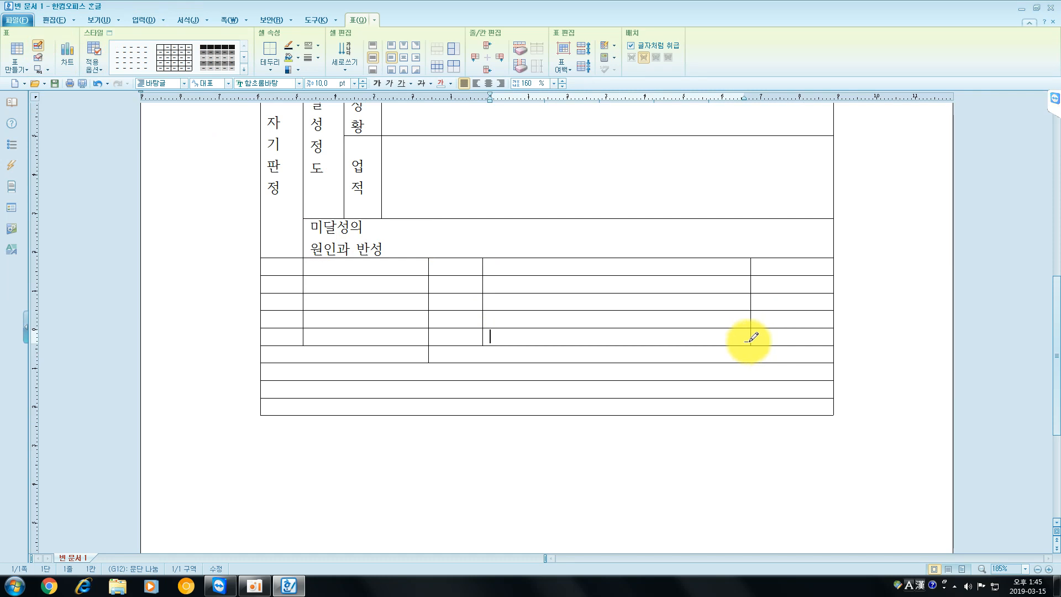
key("Escape")
- Merge the five first-column cells directly below "자기판정" into one cell
left_click_drag(293, 268, 291, 338)
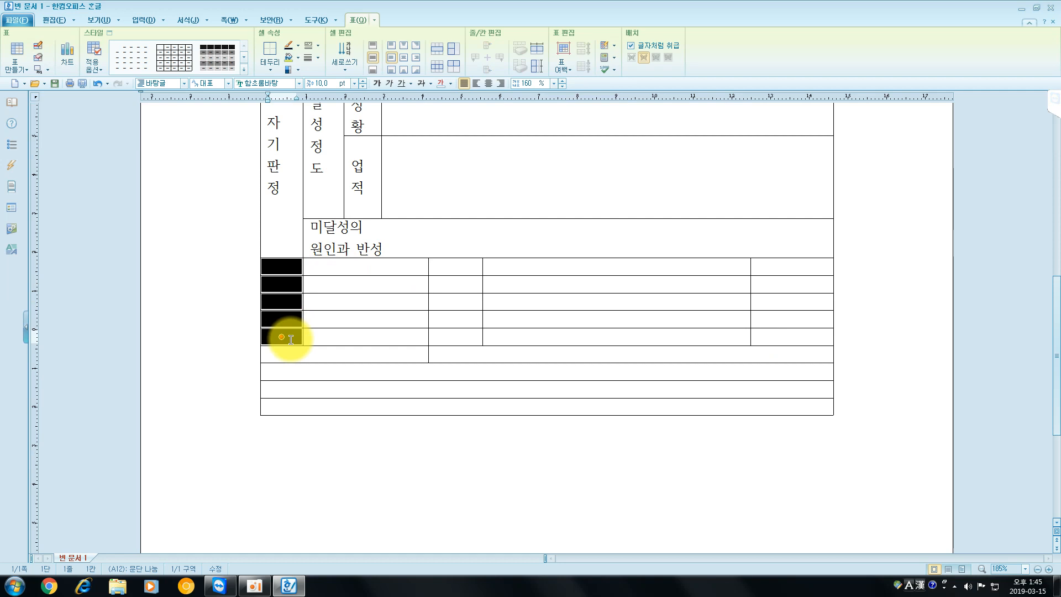
key("m")
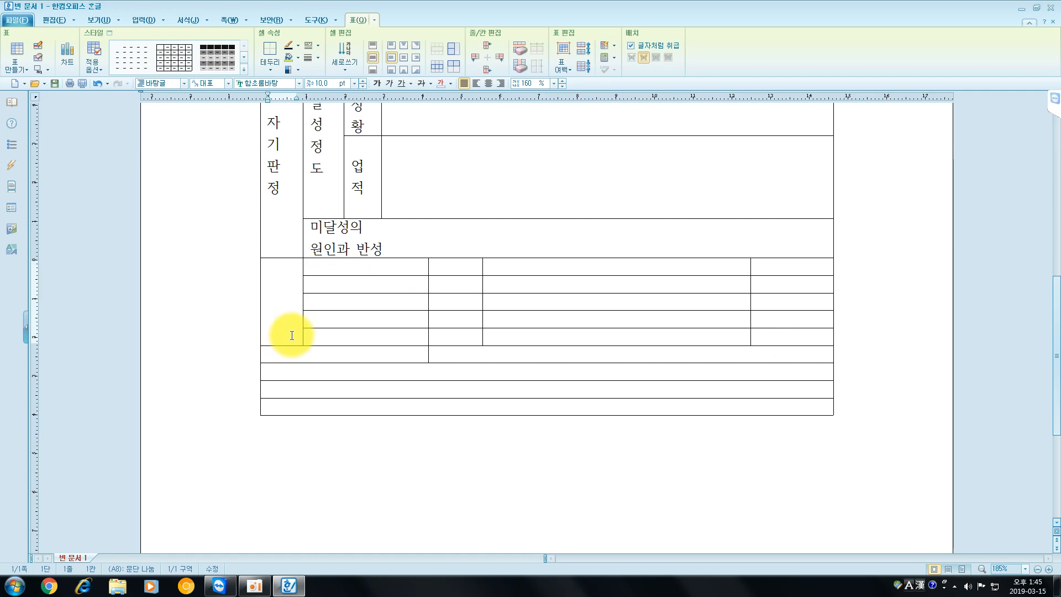
- Enter "항목", "1. 목표의 난이도" and "2. 놁의 정도" in the first three cells beside the empty merged cell
left_click(343, 266)
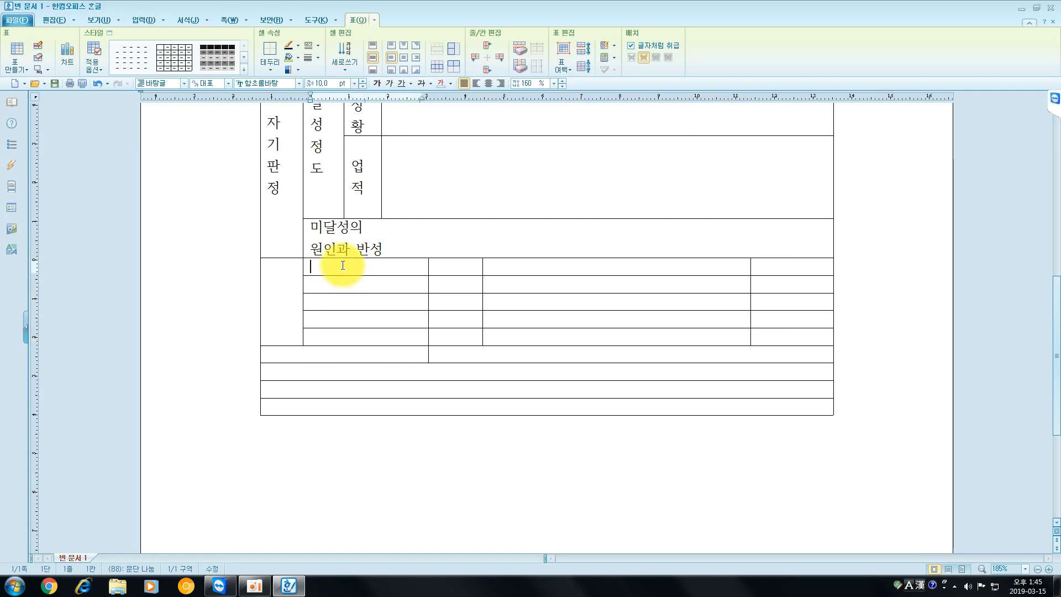
type("항목")
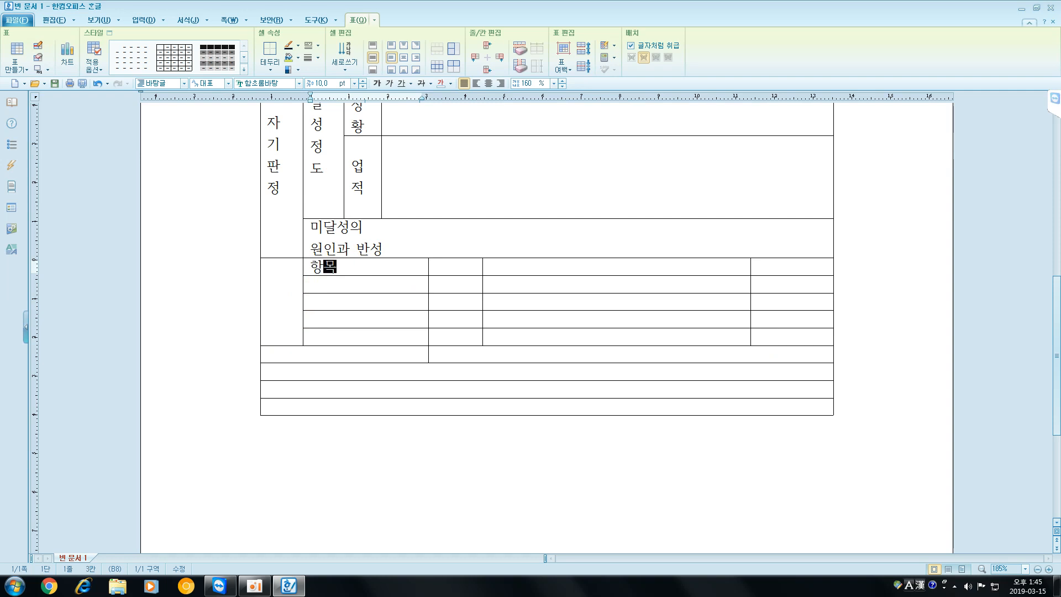
key("Down")
type("1.")
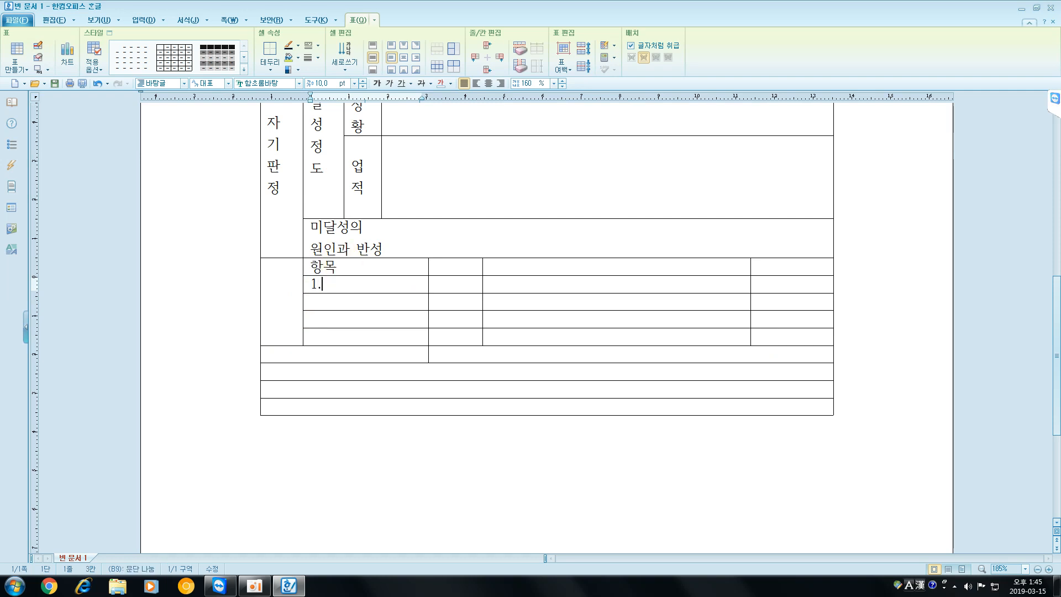
type(" 목표의 난이도")
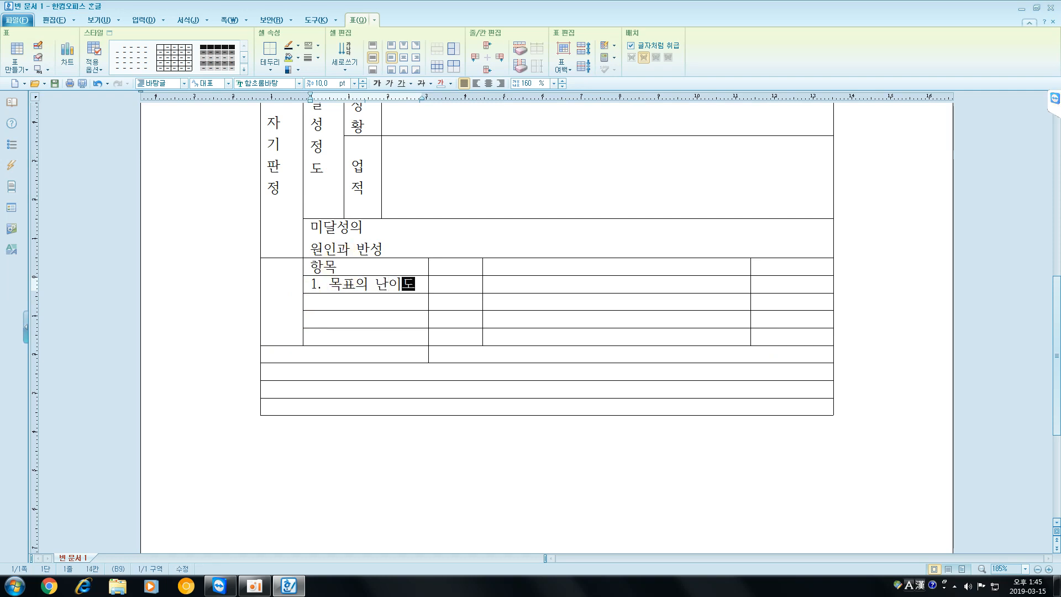
key("Down")
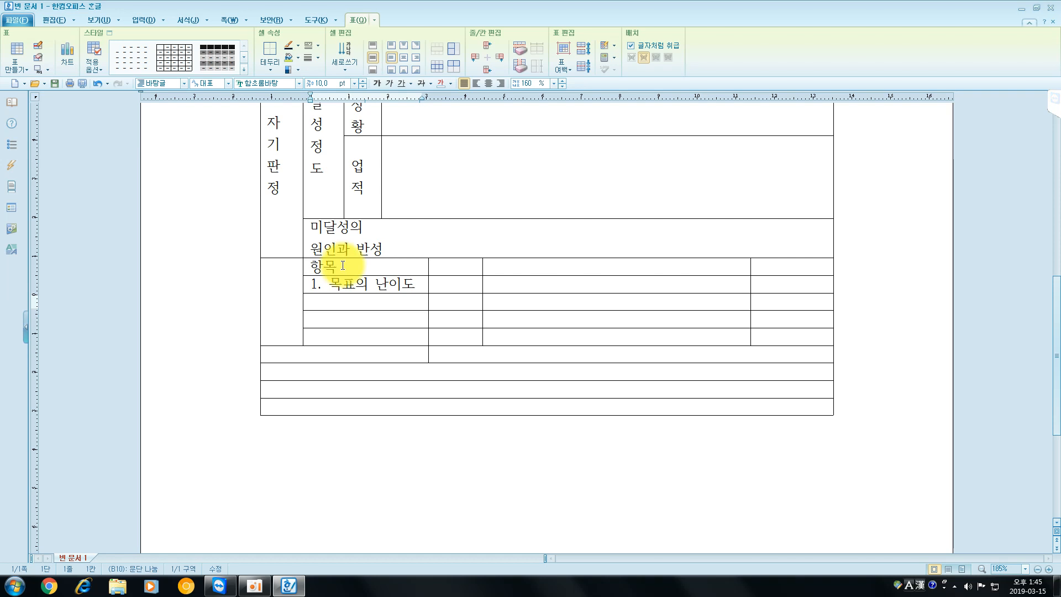
type("2. 높의")
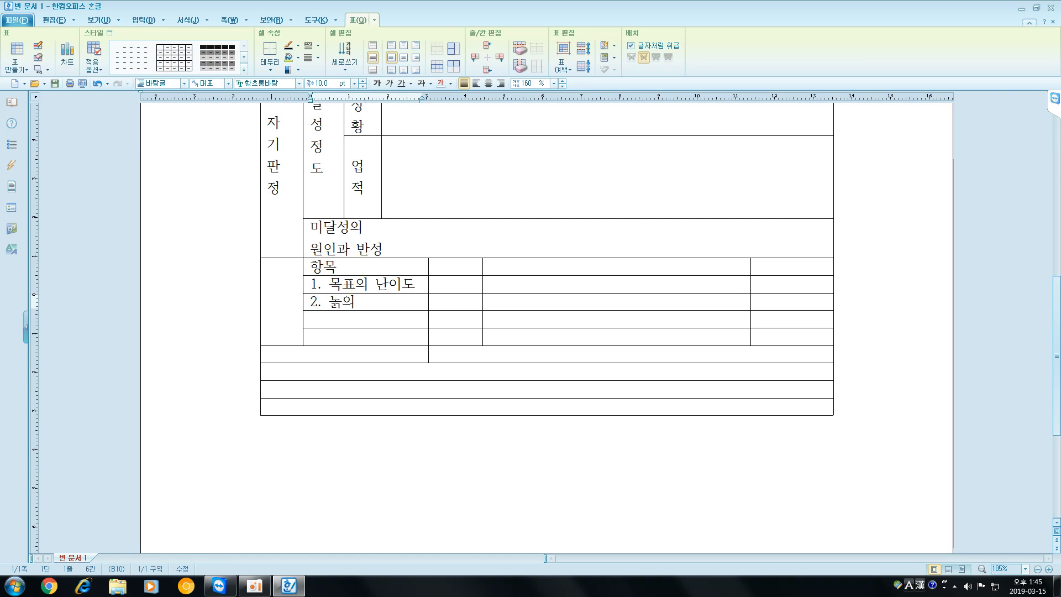
type(" 저정도")
- Enter "3. 공헌도" and "4. 일정 업무와의 관계" in the last two cells of the "항목" column
key("Down")
type("3. 공헌도")
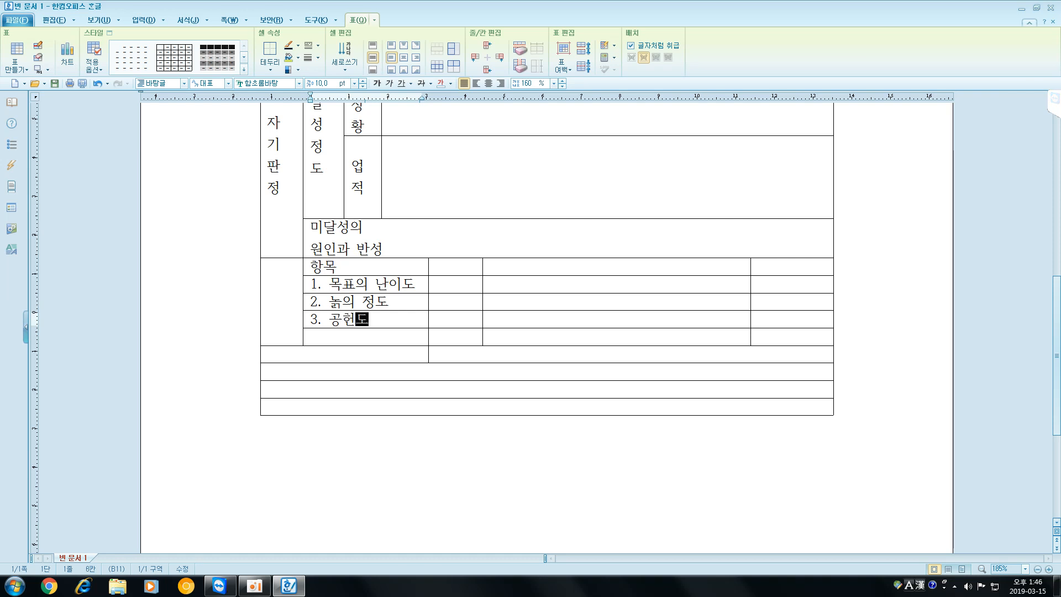
key("Down")
type("4.")
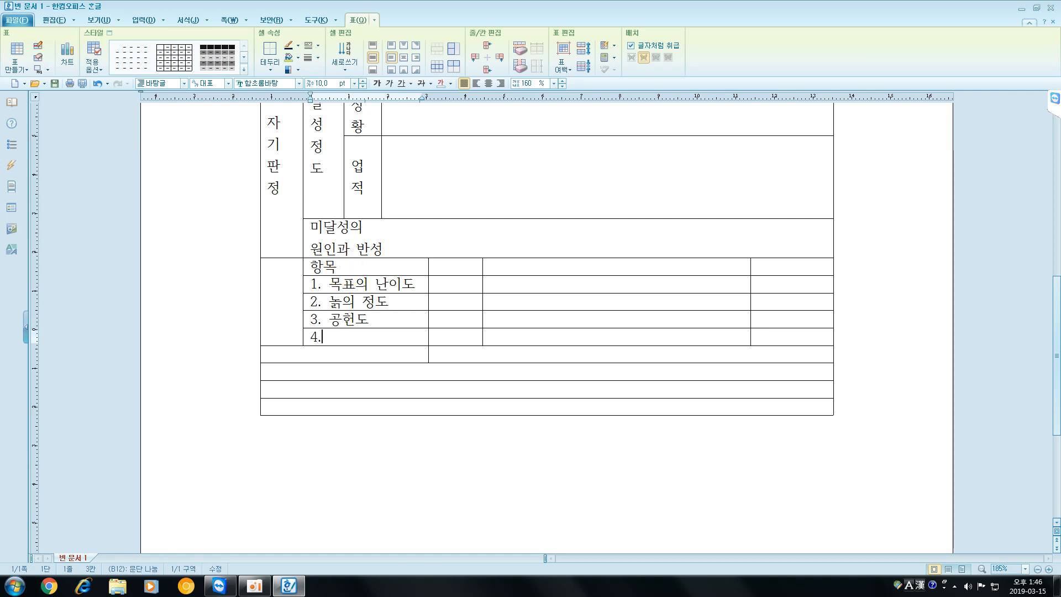
type(" ㅇ일정 ")
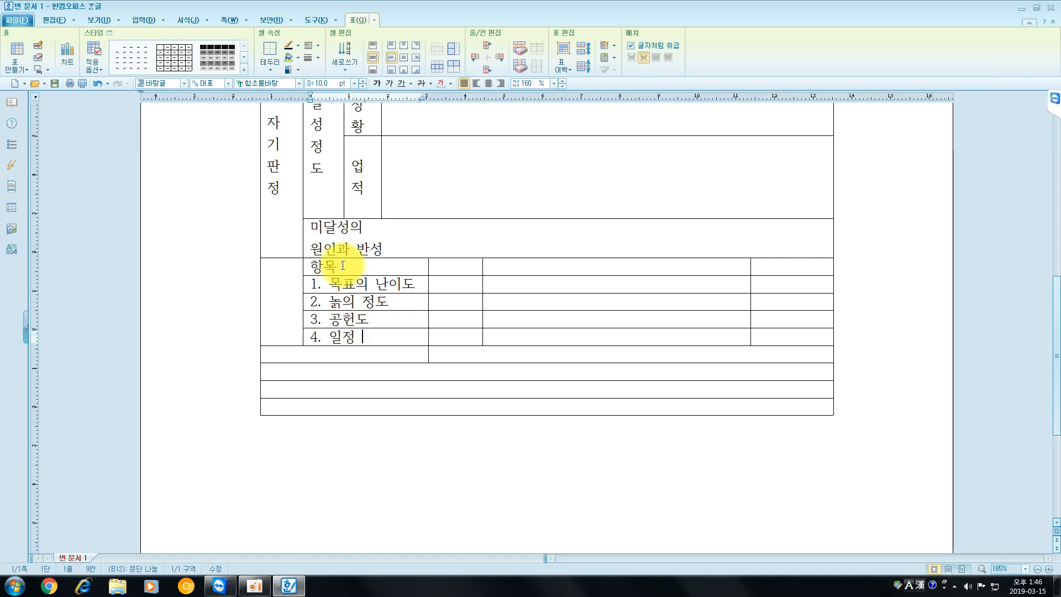
type("업무")
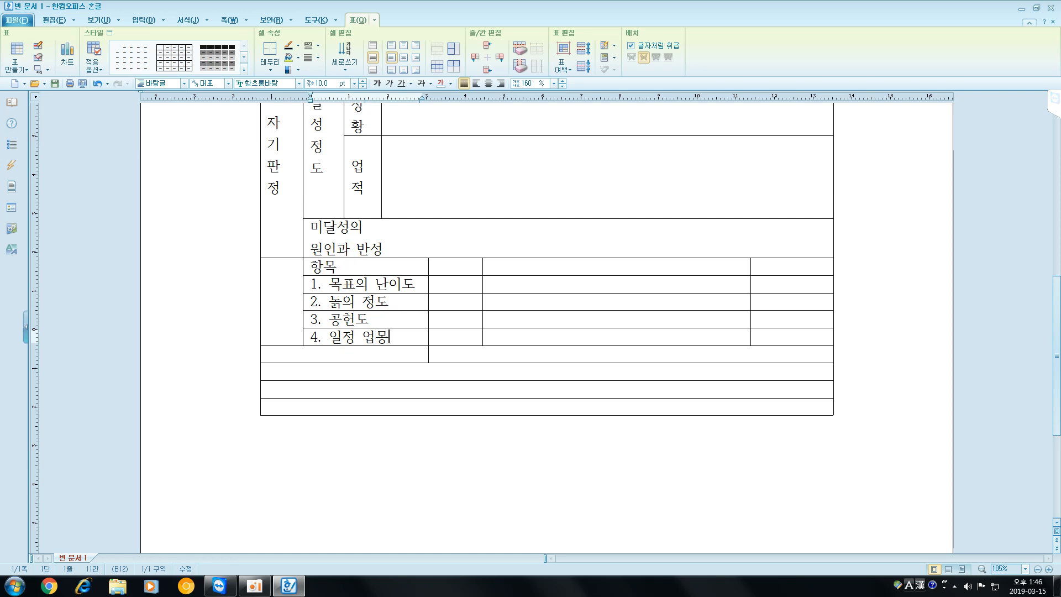
type("와의 관계")
- Enter "판정 년월일" in the row below the numbered items and "비고" in the row under it
key("Down")
type("ㄲ")
type("정 년월 ㅇ")
type("ㅣㄹ")
key("Delete")
key("Return")
key("BackSpace")
key("Down")
type("비고")
- Delete the two empty rows below "비고"
key("Down")
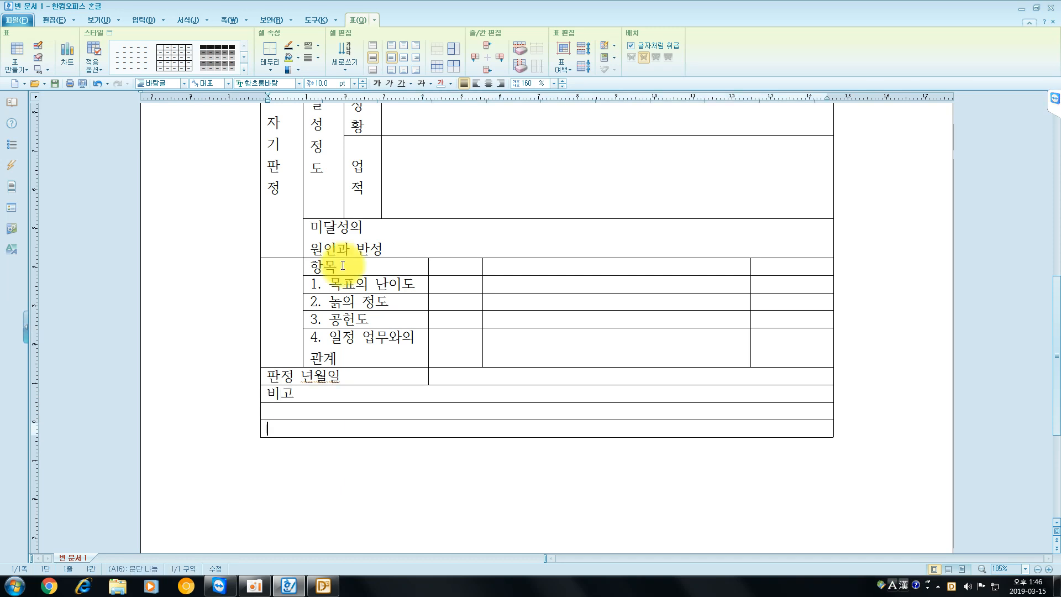
key("Down")
key("ctrl+BackSpace")
key("ctrl+BackSpace")
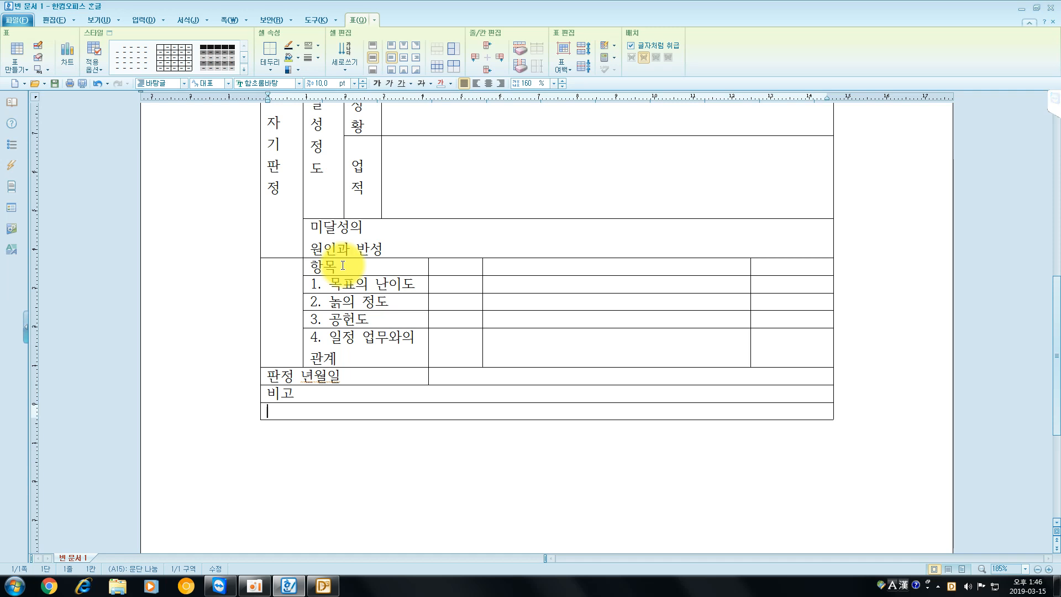
- Enter "상사에의한판정" in the merged first-column cell below "자기판정"
left_click(280, 285)
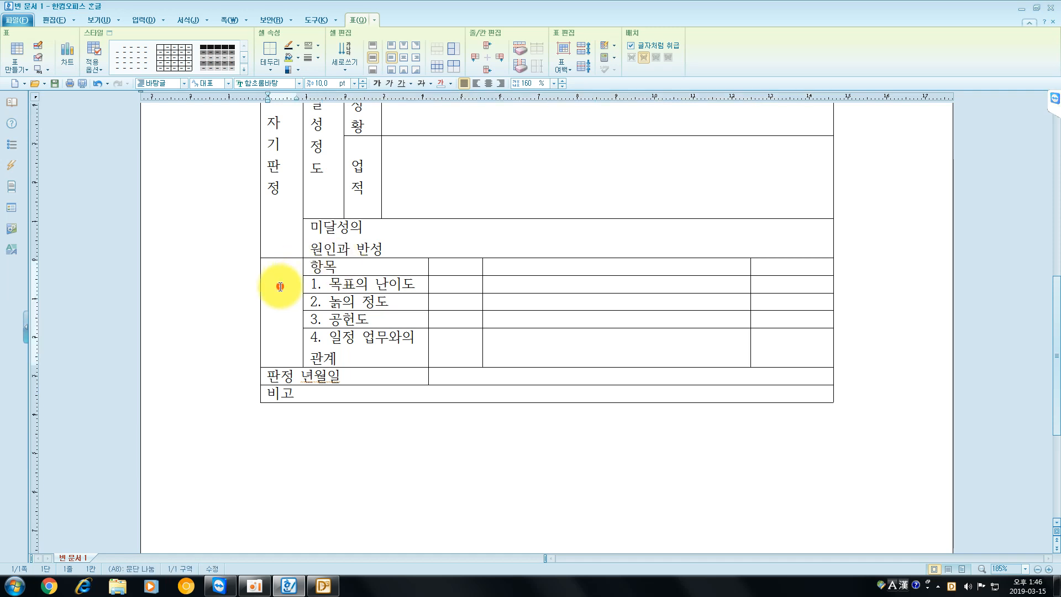
type("상사")
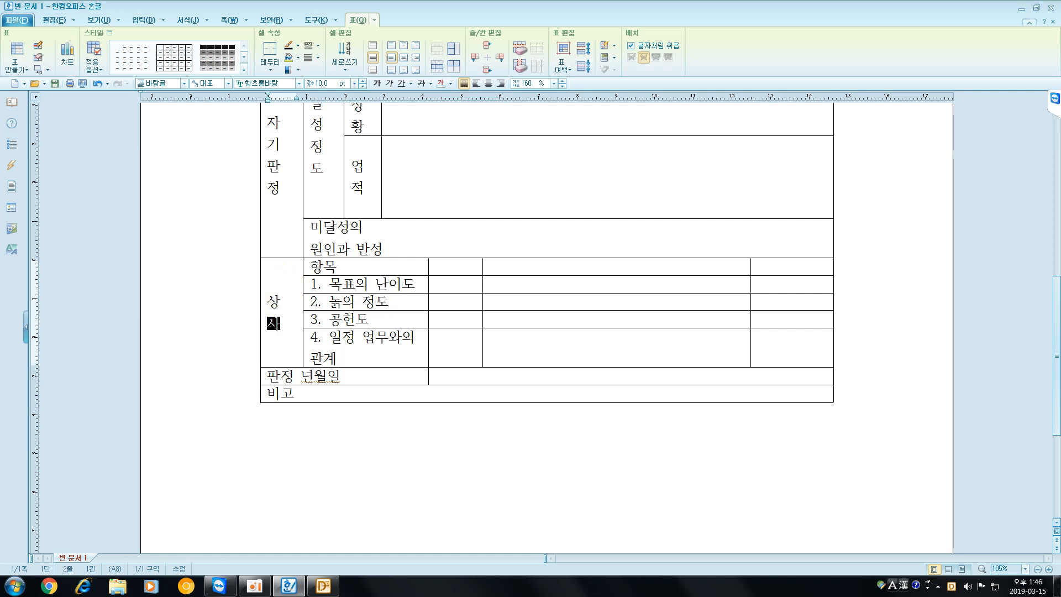
type("ㅇ")
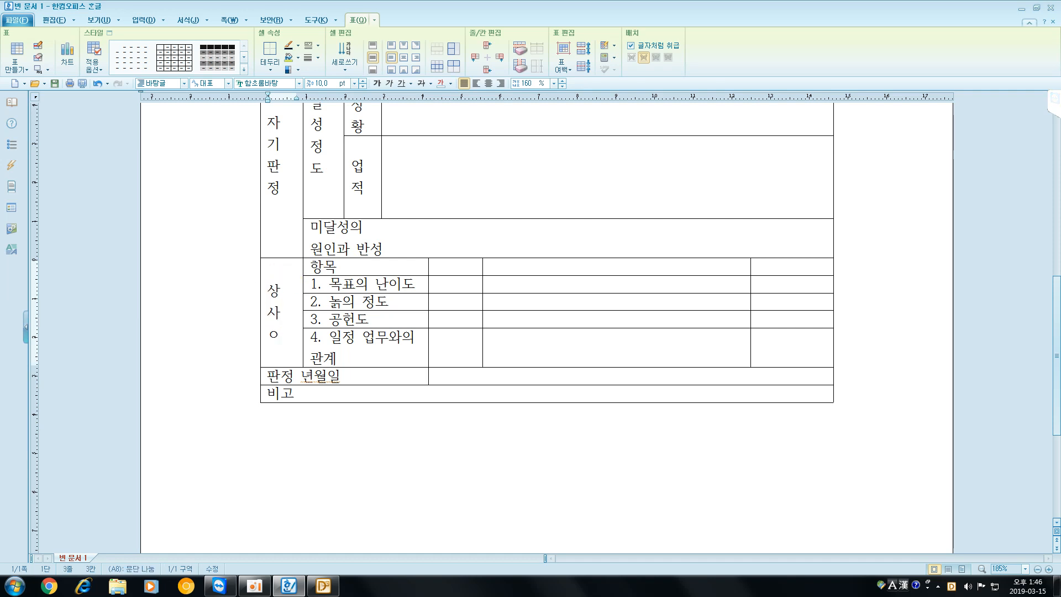
type("에의한")
type("파")
type("ㄴ정")
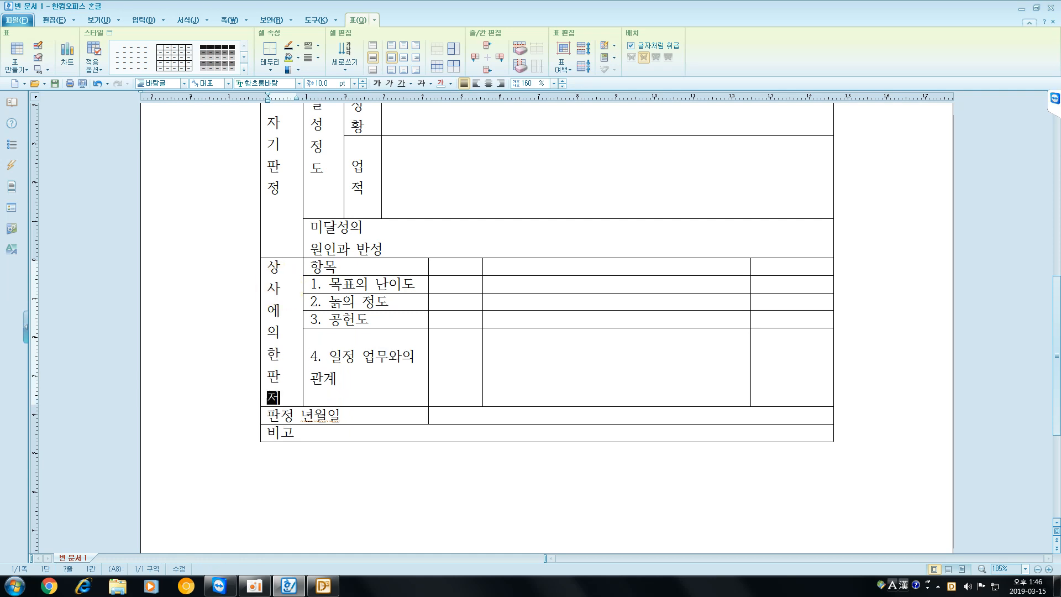
- Make the heights of the five rows from "항목" to "4. 일정 업무와의 관계" equal
left_click_drag(359, 277, 792, 367)
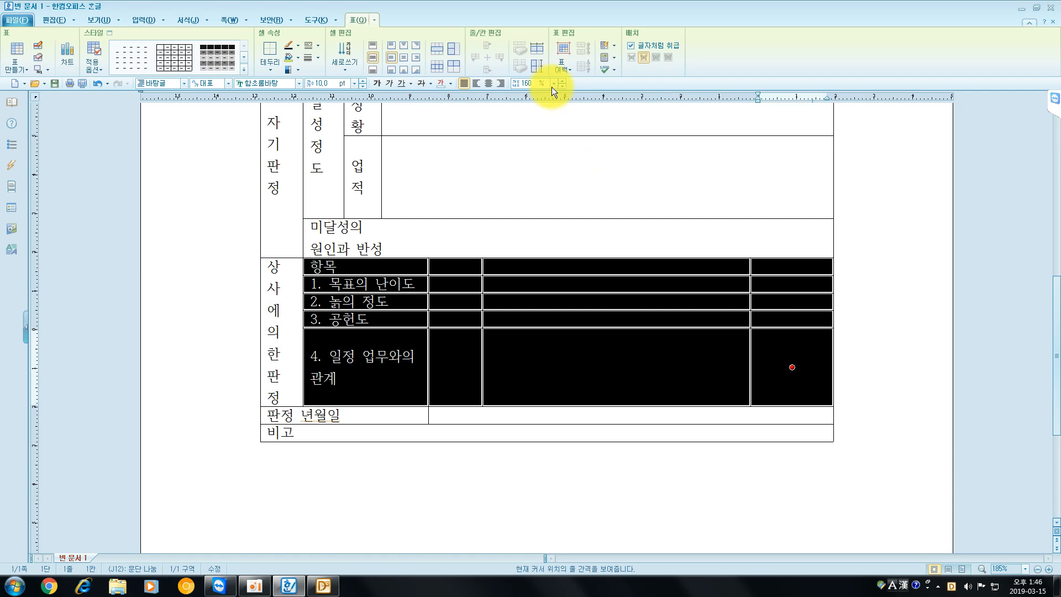
left_click(536, 65)
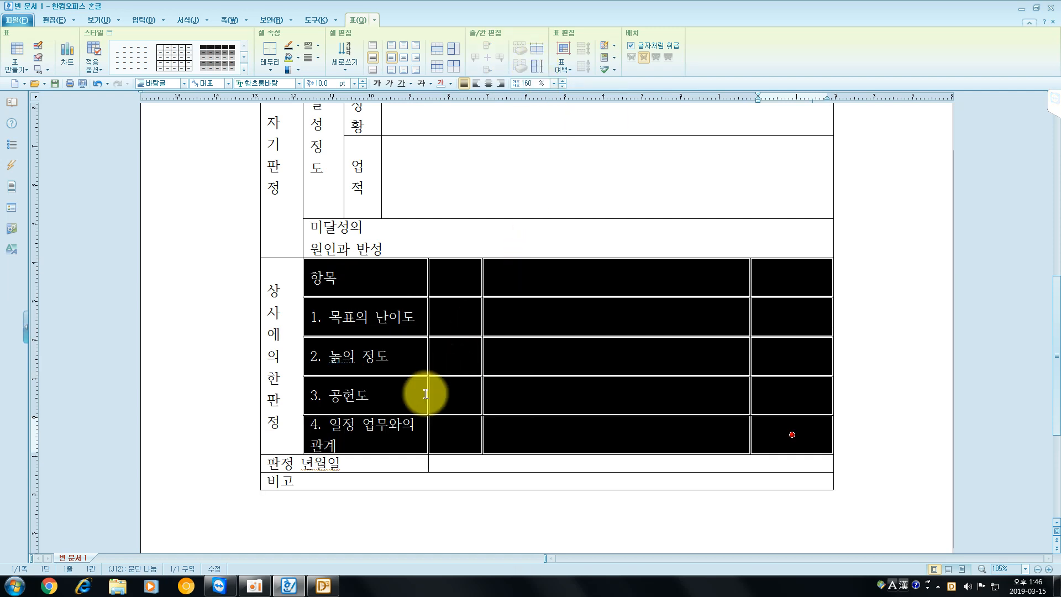
- Increase the height of the whole "판정 년월일" row until it is slightly taller than the numbered item rows
left_click_drag(386, 461, 559, 460)
key("ctrl+Down")
key("ctrl+Down")
key("ctrl+Down")
key("ctrl+Down")
key("ctrl+Down")
key("ctrl+Down")
key("ctrl+Down")
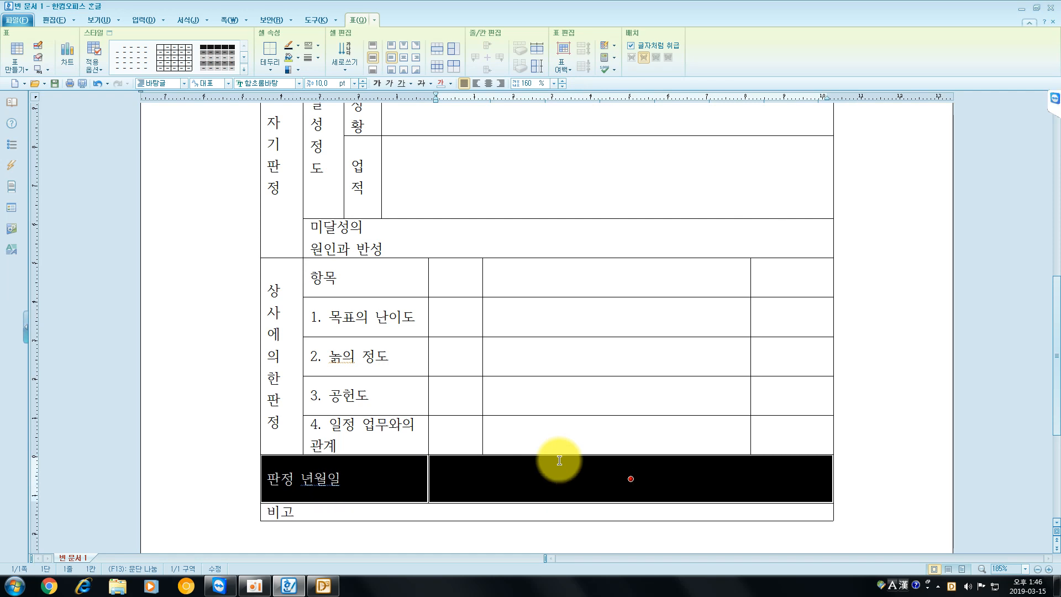
- Increase the height of the "비고" row to nearly twice that of the "판정 년월일" row
scroll(558, 458, "down", 4)
key("Down")
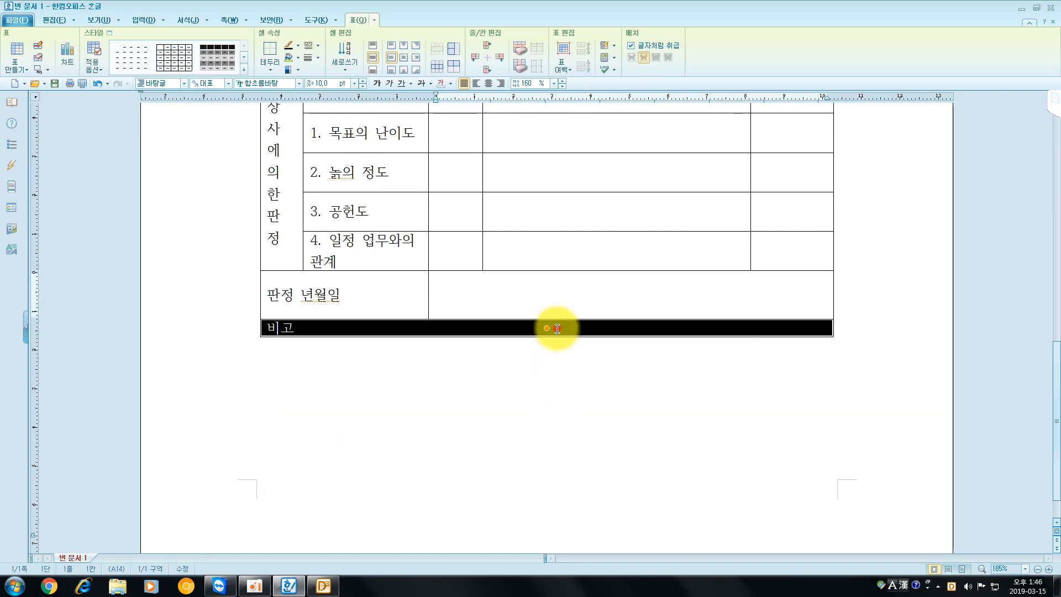
key("ctrl+Down")
key("ctrl+Down")
key("ctrl+Down")
key("ctrl+Down")
key("ctrl+Down")
key("ctrl+Down")
key("ctrl+Down")
key("ctrl+Down")
key("ctrl+Down")
key("ctrl+Down")
key("ctrl+Down")
key("ctrl+Down")
key("ctrl+Down")
key("ctrl+Down")
key("ctrl+Down")
key("ctrl+Down")
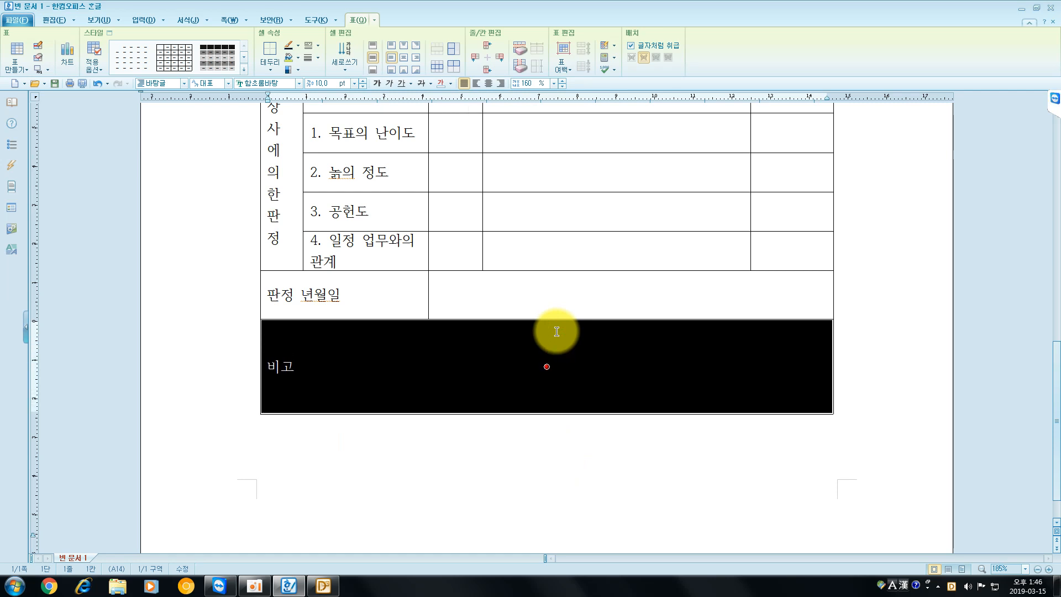
key("ctrl+Up")
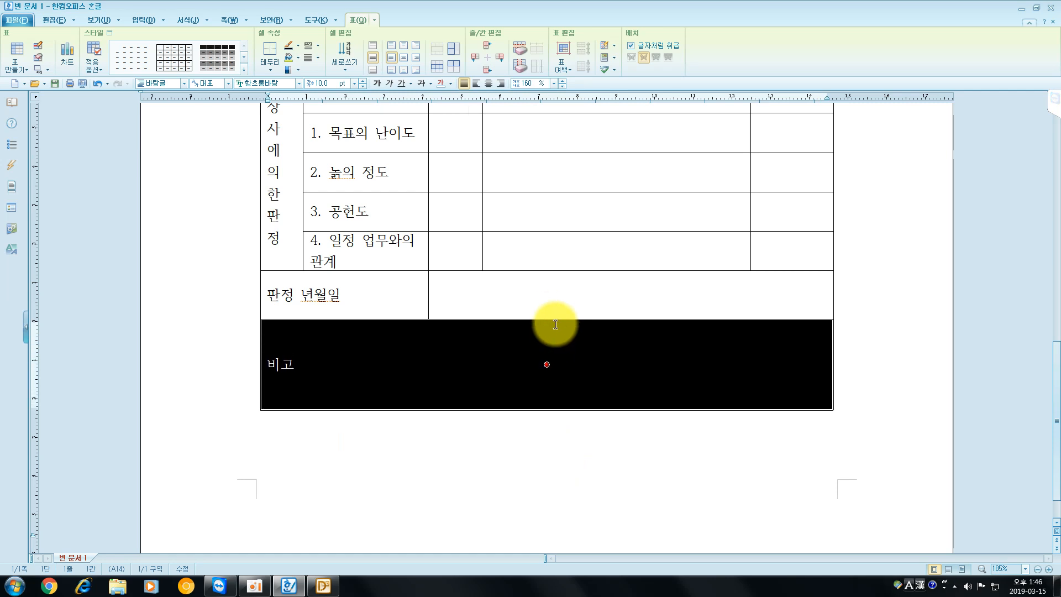
- Review the whole form at a reduced zoom, from the title down to the "비고" row
left_click(482, 467)
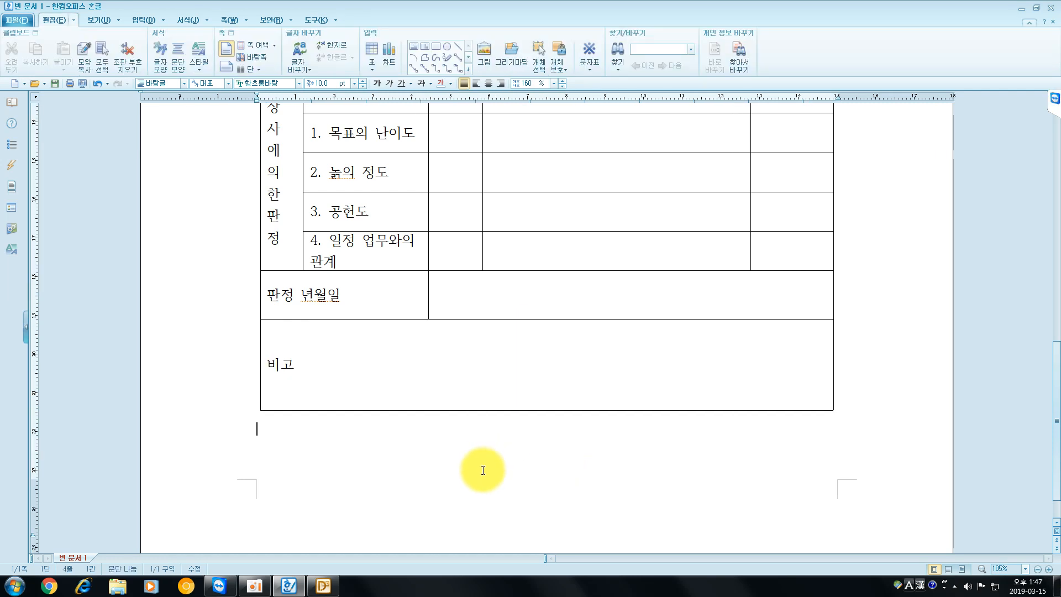
scroll(517, 381, "up", 10)
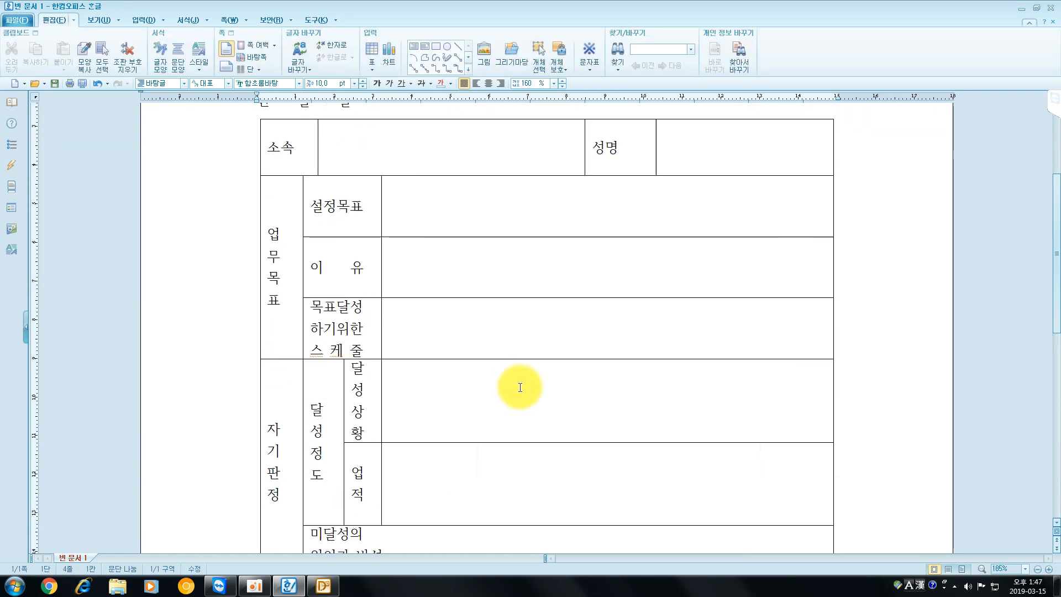
scroll(519, 387, "down", 10)
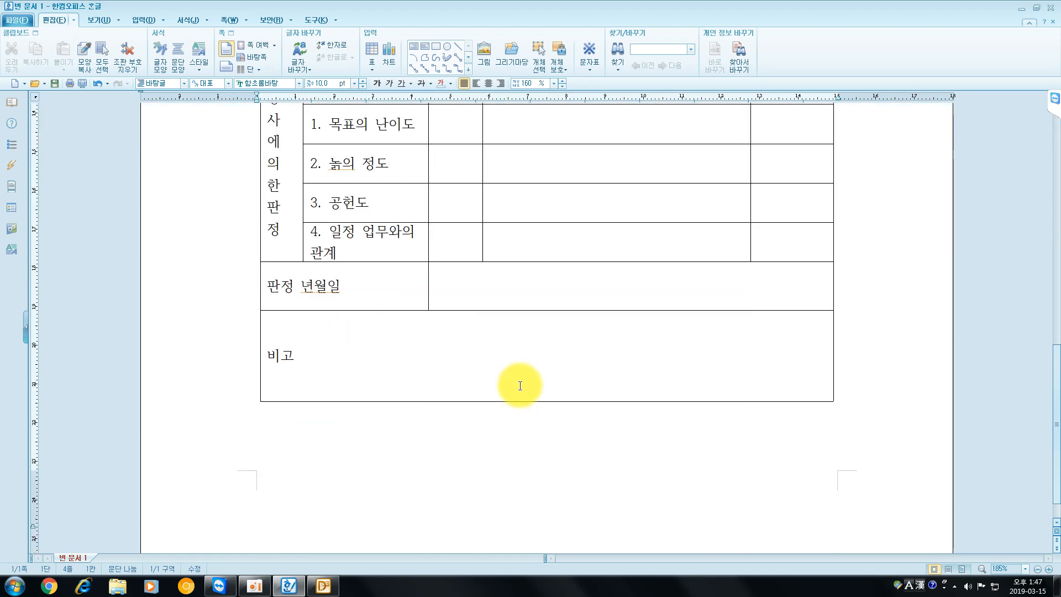
scroll(519, 385, "up", 3)
scroll(520, 385, "down", 4, "ctrl")
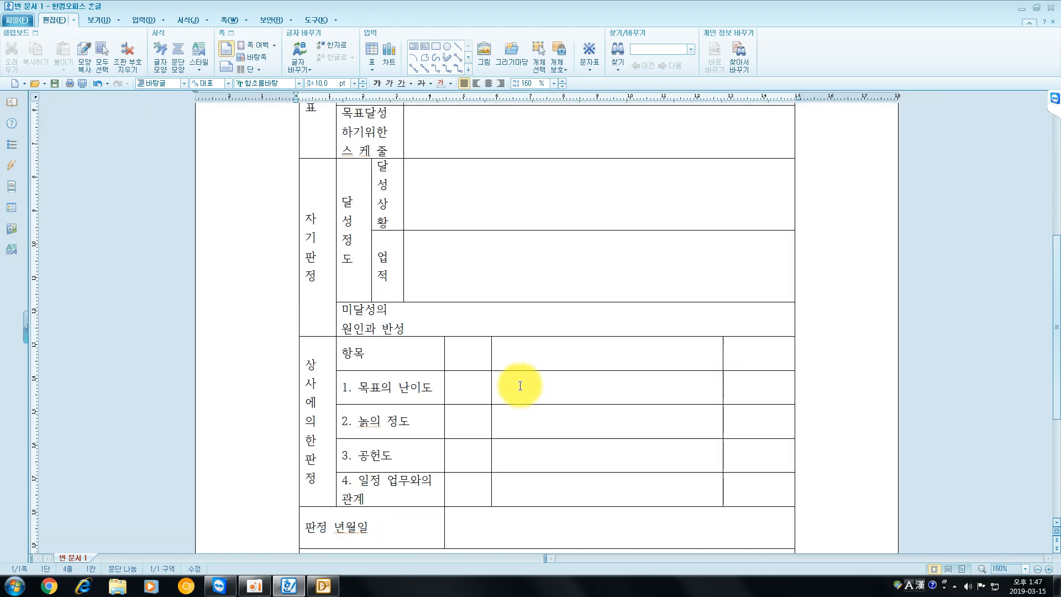
scroll(520, 385, "down", 5, "ctrl")
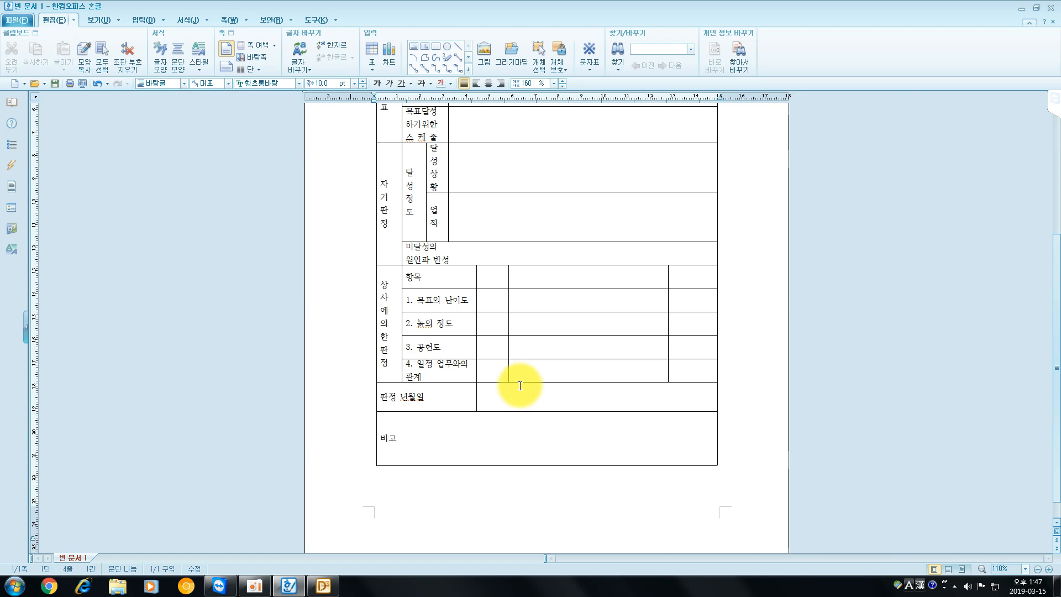
scroll(520, 385, "up", 2)
scroll(520, 385, "down", 1, "ctrl")
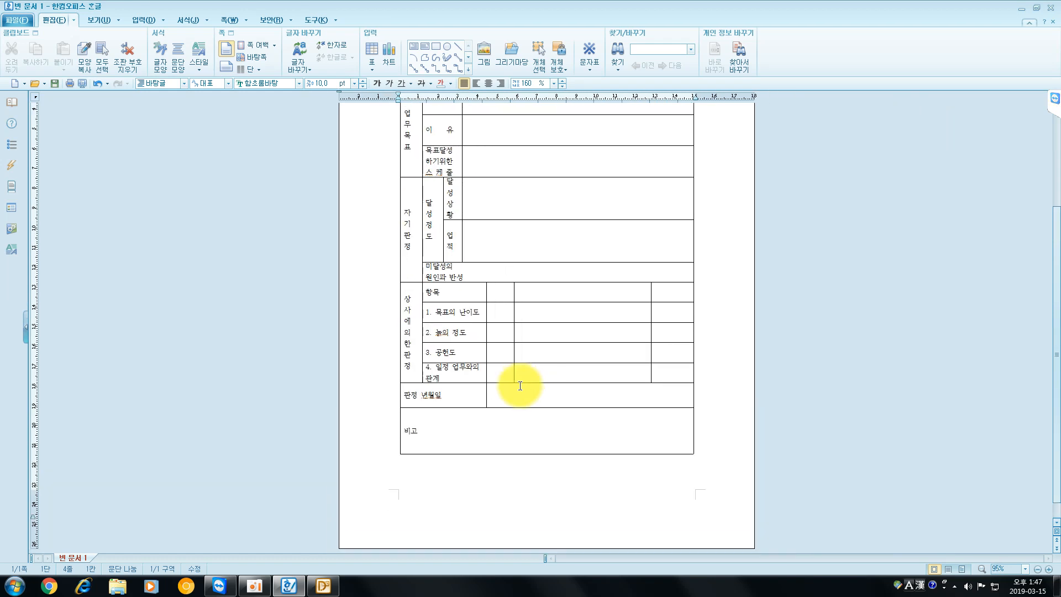
scroll(520, 385, "up", 1)
scroll(520, 384, "down", 1, "ctrl")
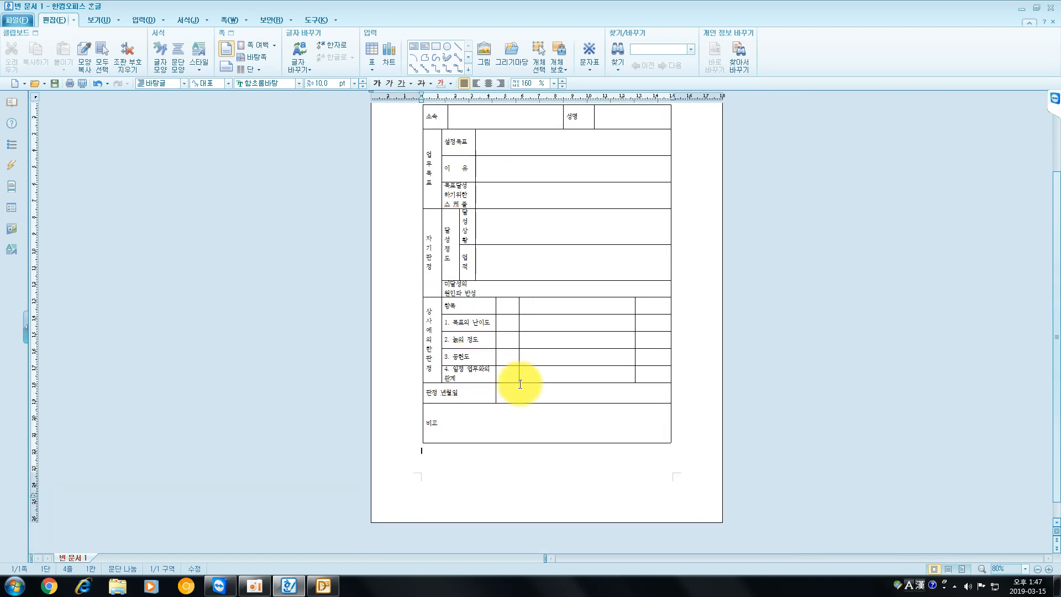
scroll(520, 384, "up", 1)
scroll(520, 383, "down", 1)
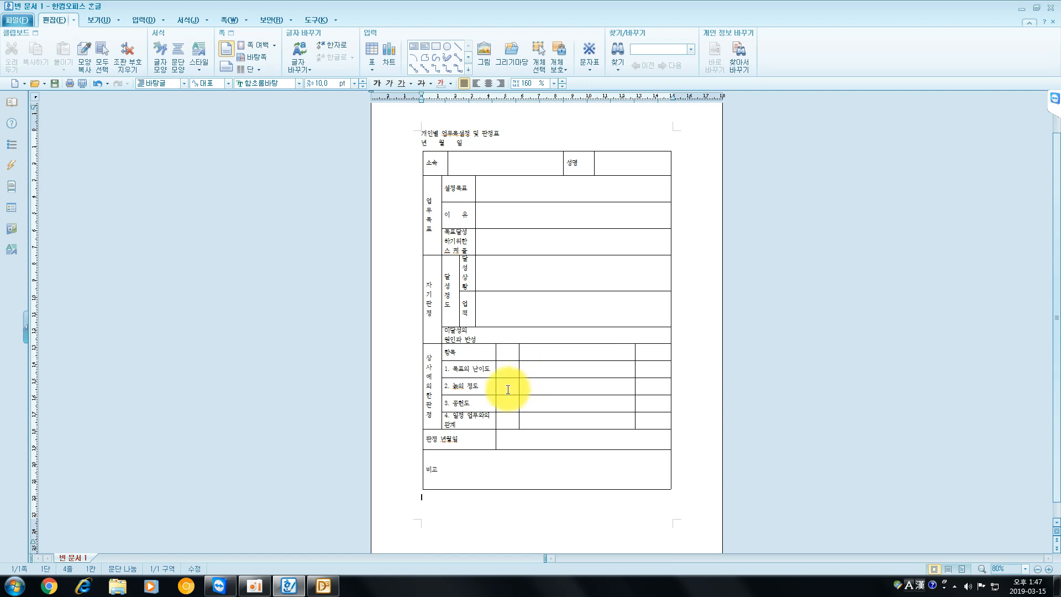
- Format the title "개인별 업무목설정 및 판정표" in bold 굴림 at 20 pt
left_click_drag(505, 134, 411, 135)
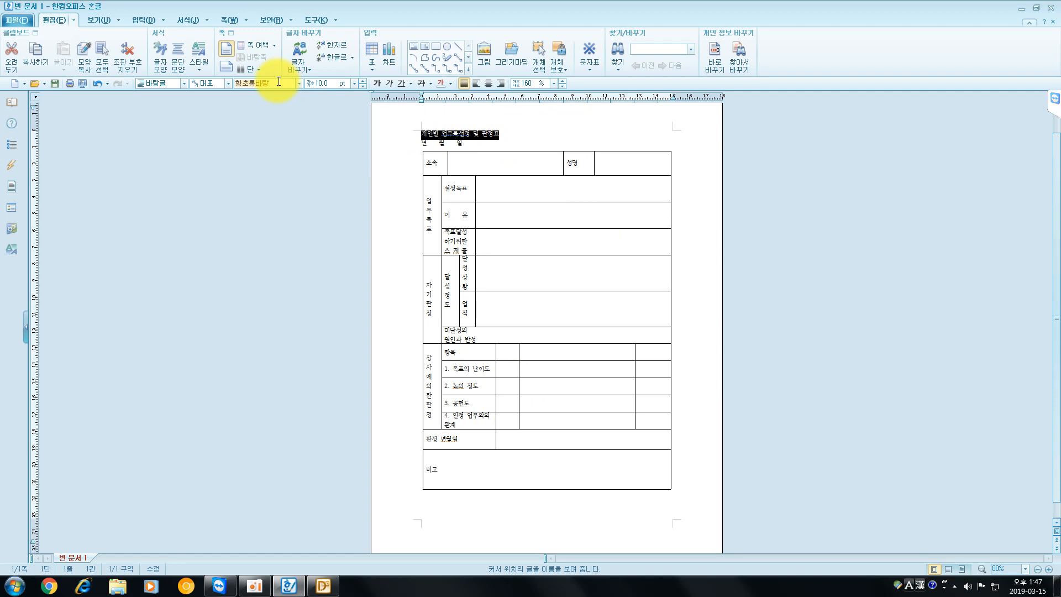
type("굴림")
key("Return")
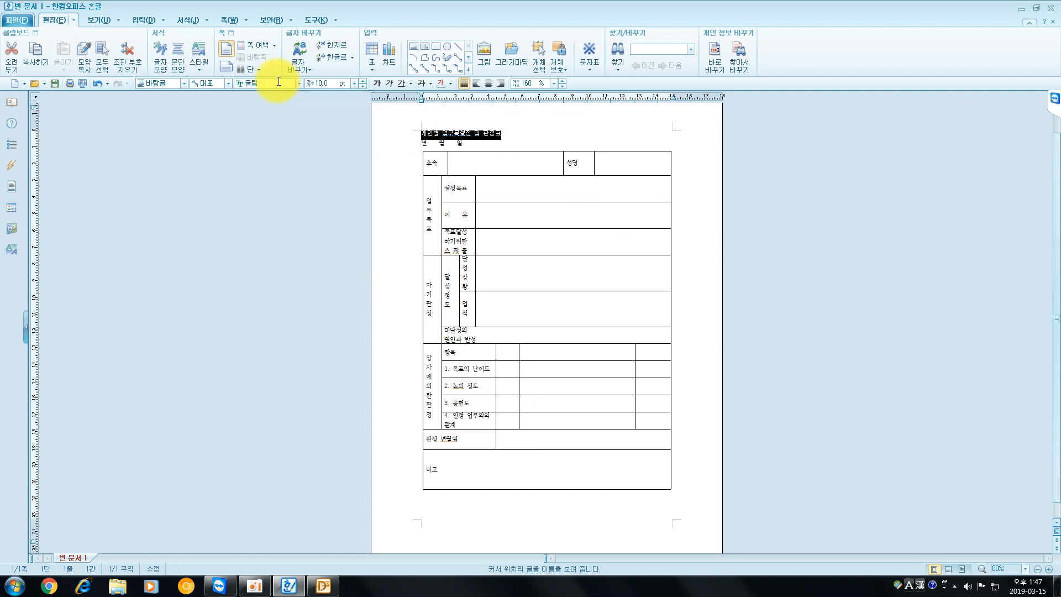
left_click(378, 83)
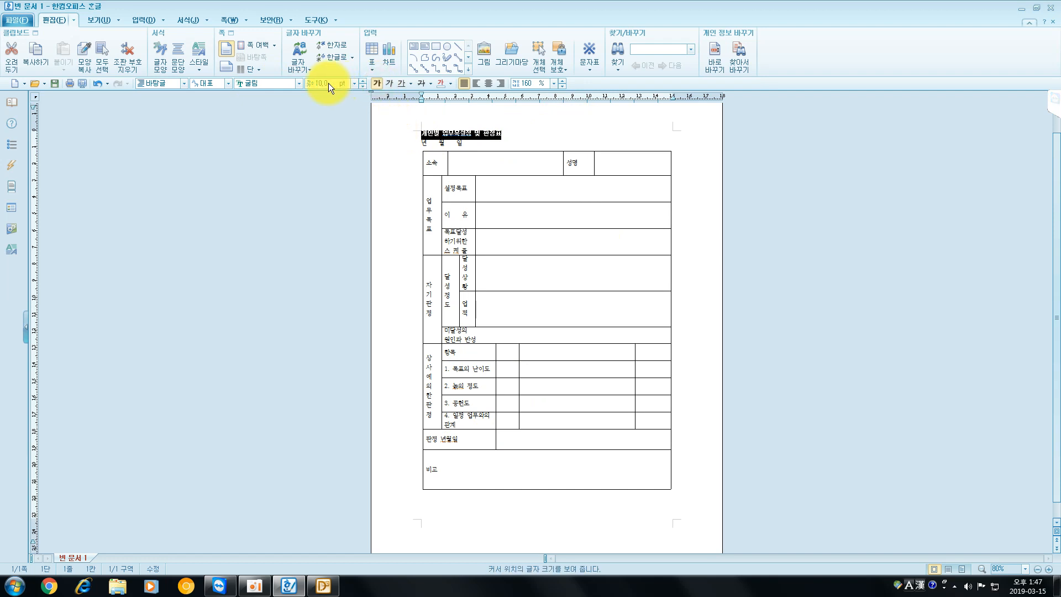
type("20")
key("Return")
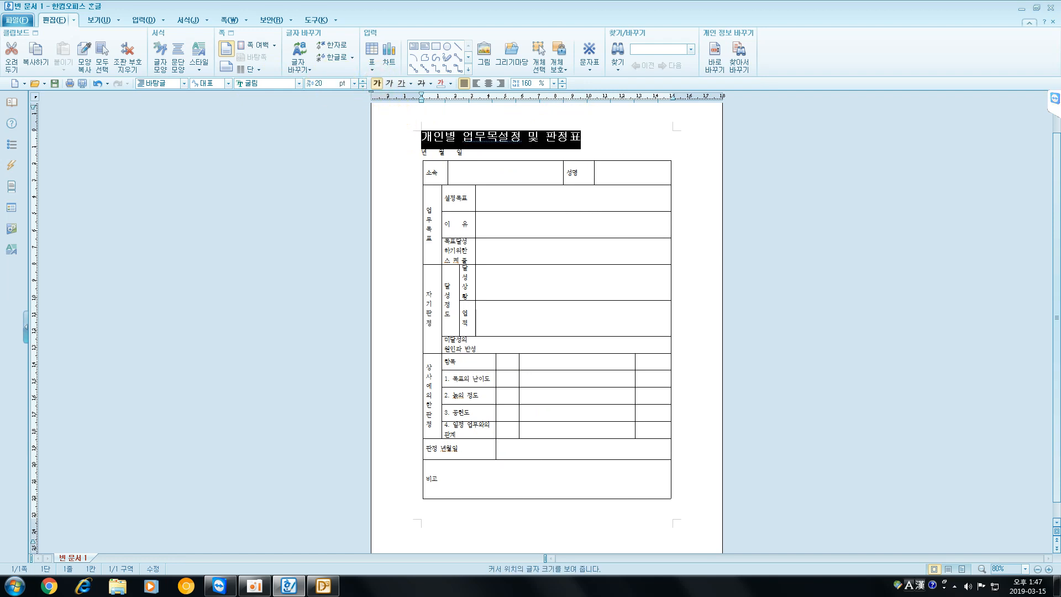
- Center the form title and give it a double underline
left_click(488, 82)
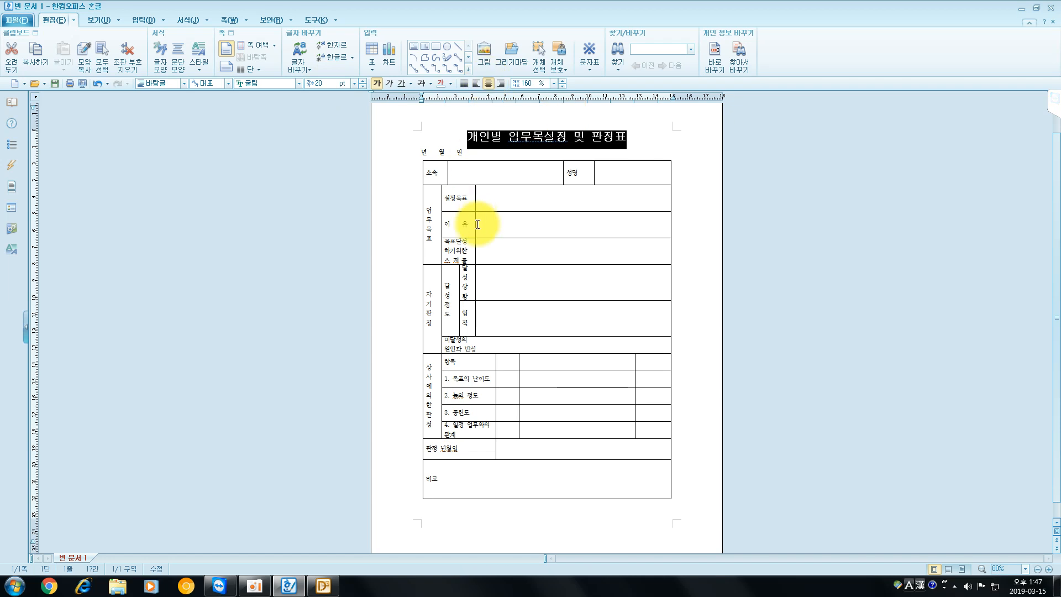
left_click(410, 84)
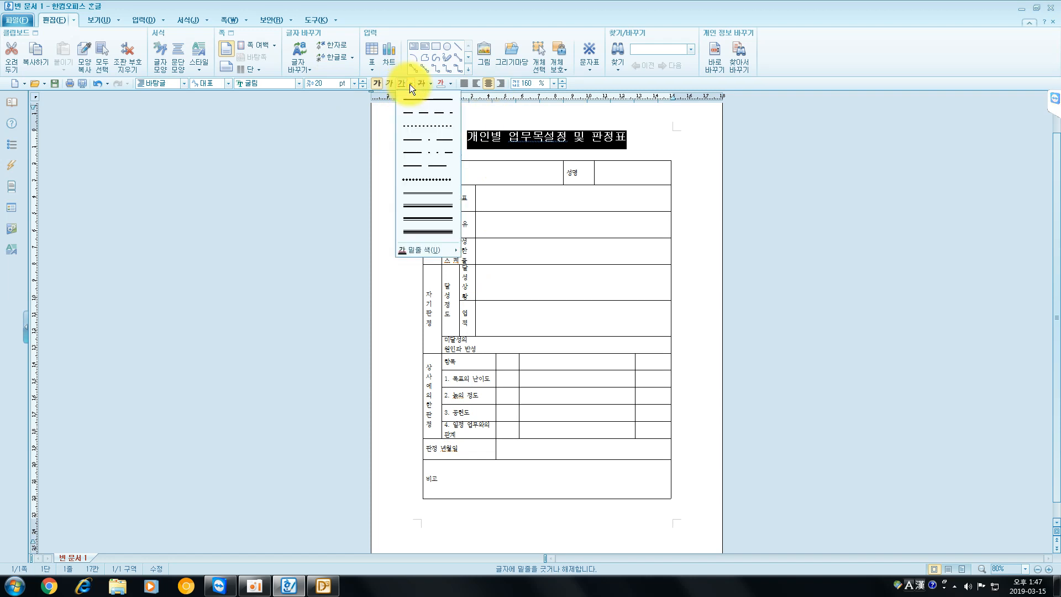
left_click(436, 208)
- Set the "년 월 일" line below the title in 굴림 and align it right
left_click_drag(463, 153, 385, 151)
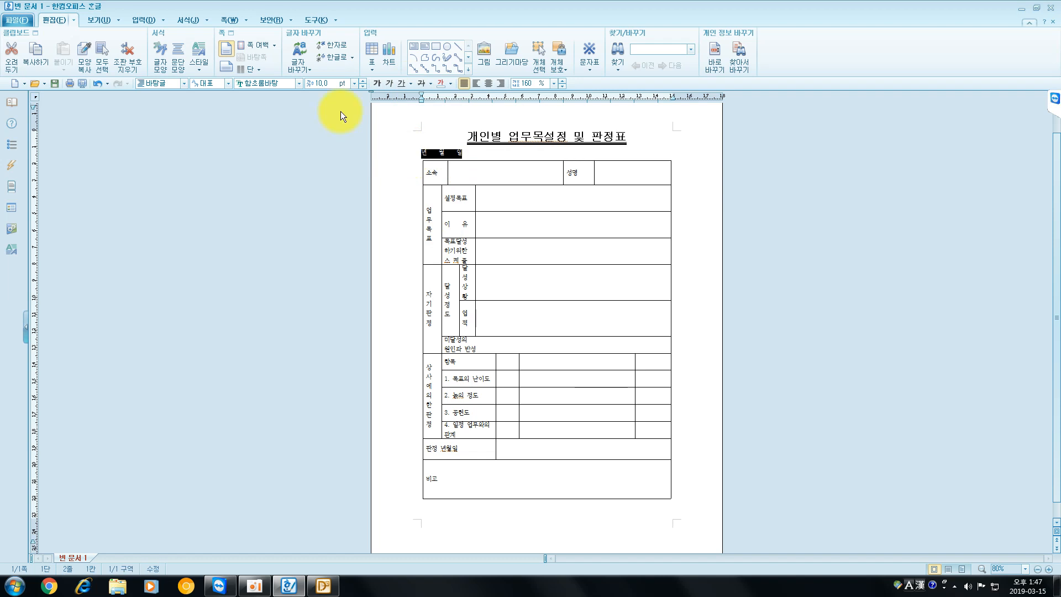
left_click(274, 84)
type("굴림")
key("Return")
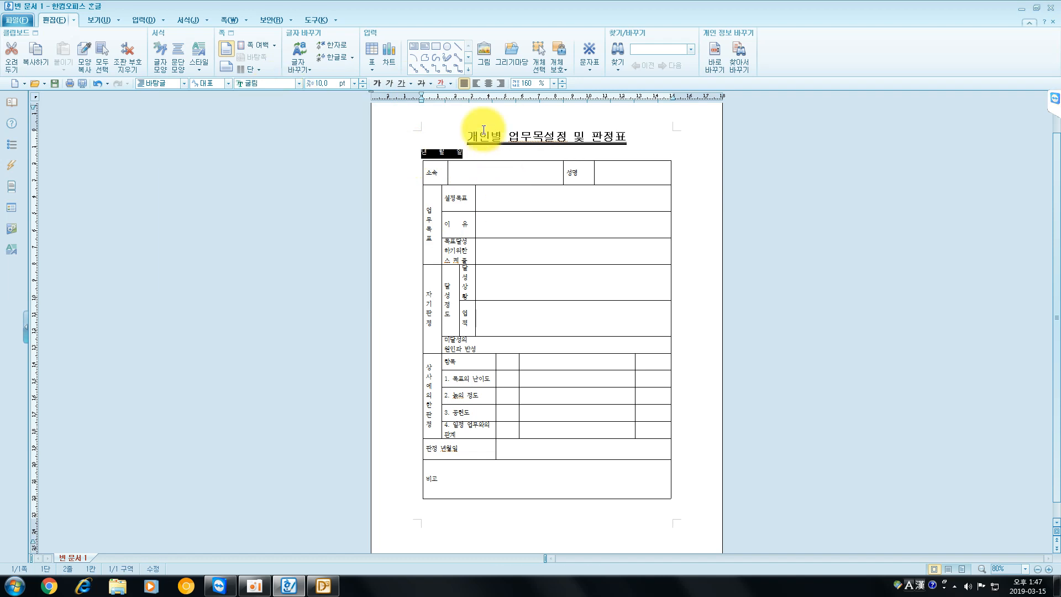
left_click(501, 83)
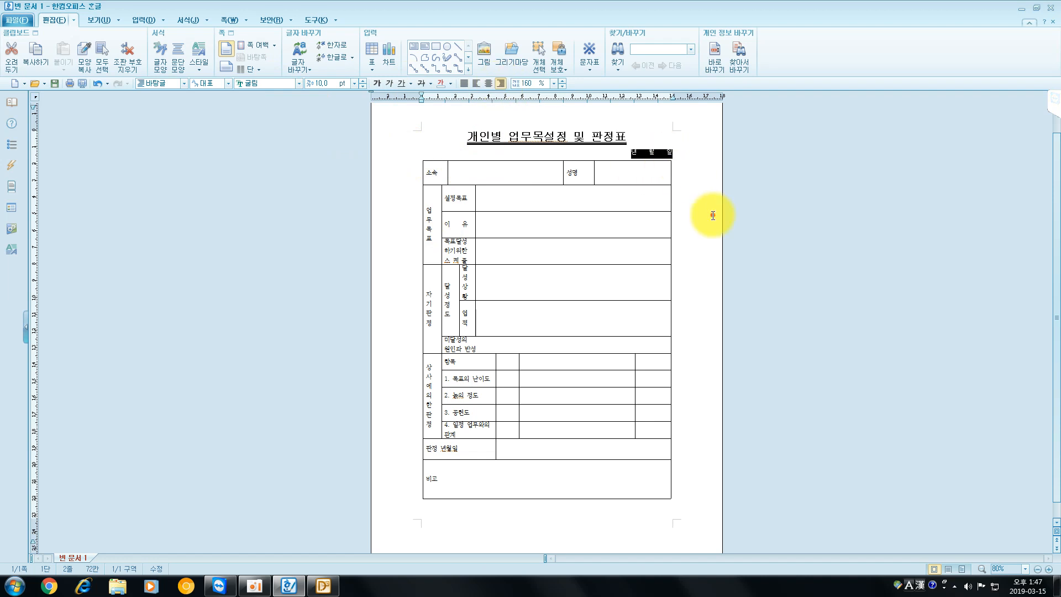
- Set all cells of the table to the 굴림 font and center their text
left_click_drag(432, 170, 651, 488)
left_click(276, 81)
type("굴림")
key("Return")
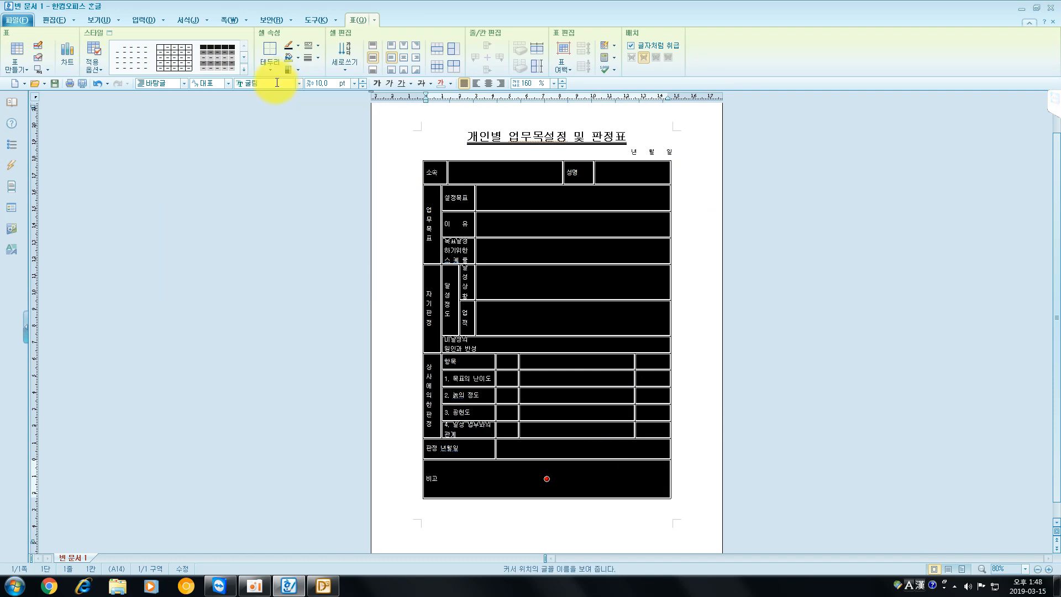
left_click(488, 83)
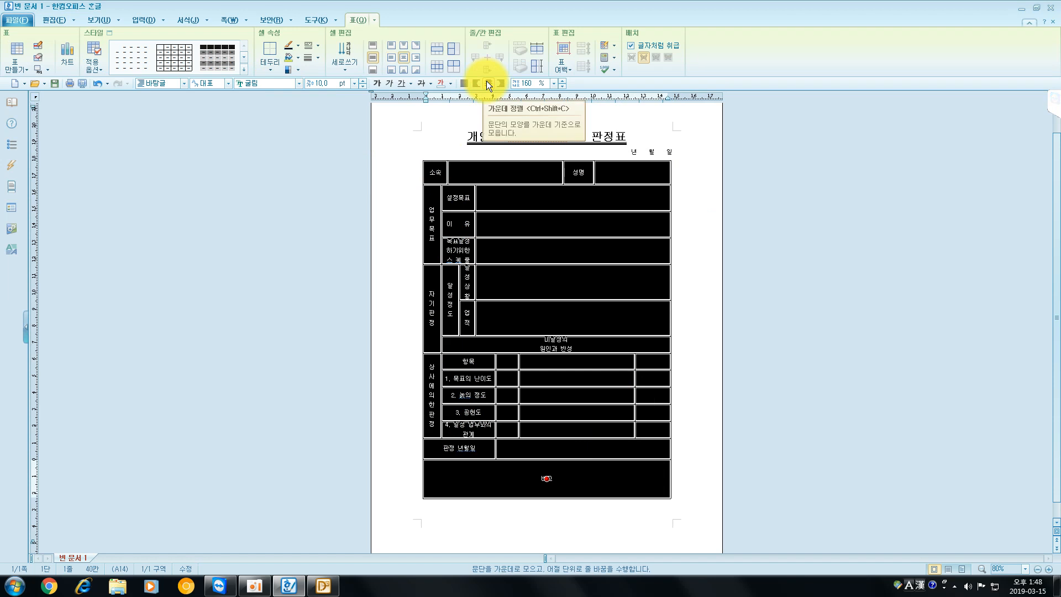
- Align the text of the "비고" cell to the cell's top-left corner
left_click(530, 475)
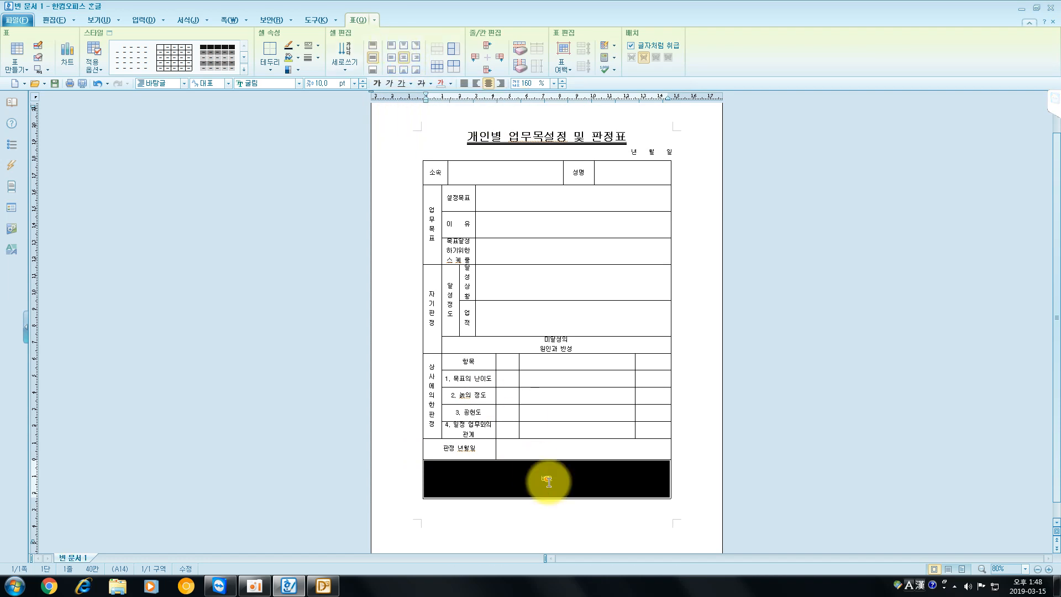
left_click(393, 45)
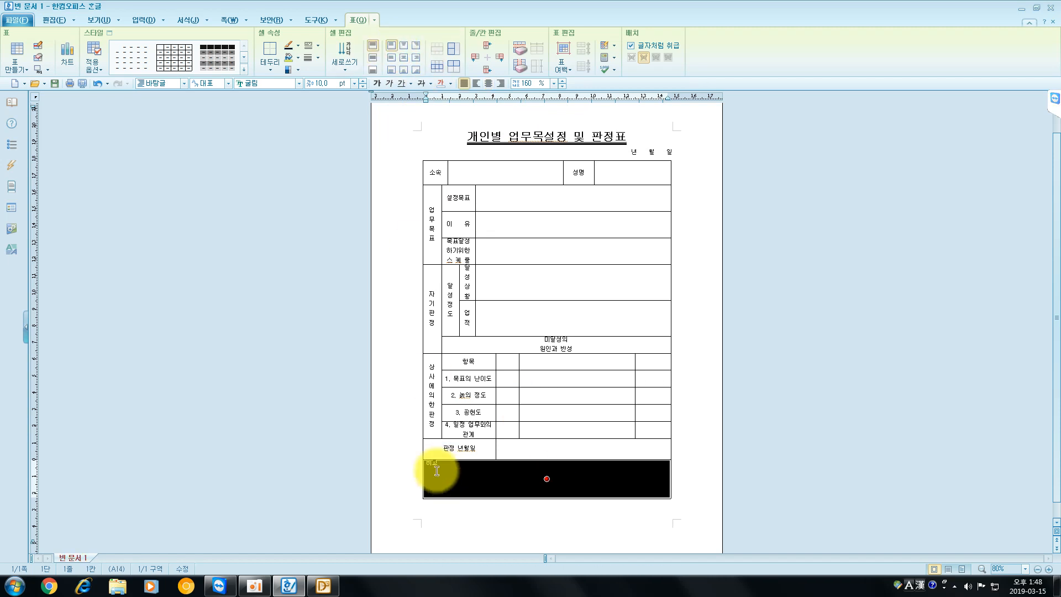
left_click(710, 360)
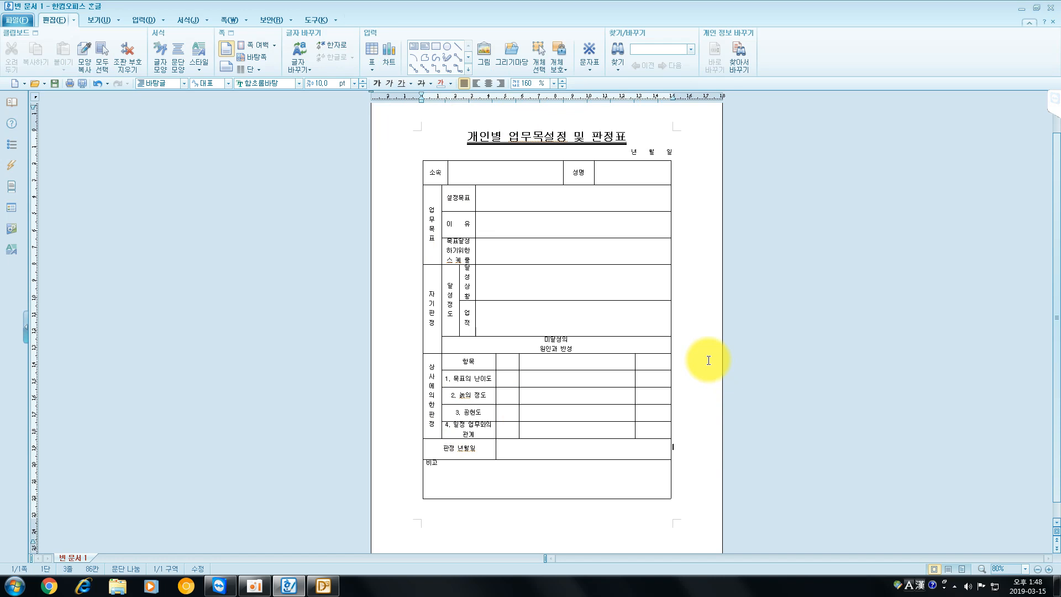
scroll(709, 360, "down", 1)
scroll(708, 358, "up", 1)
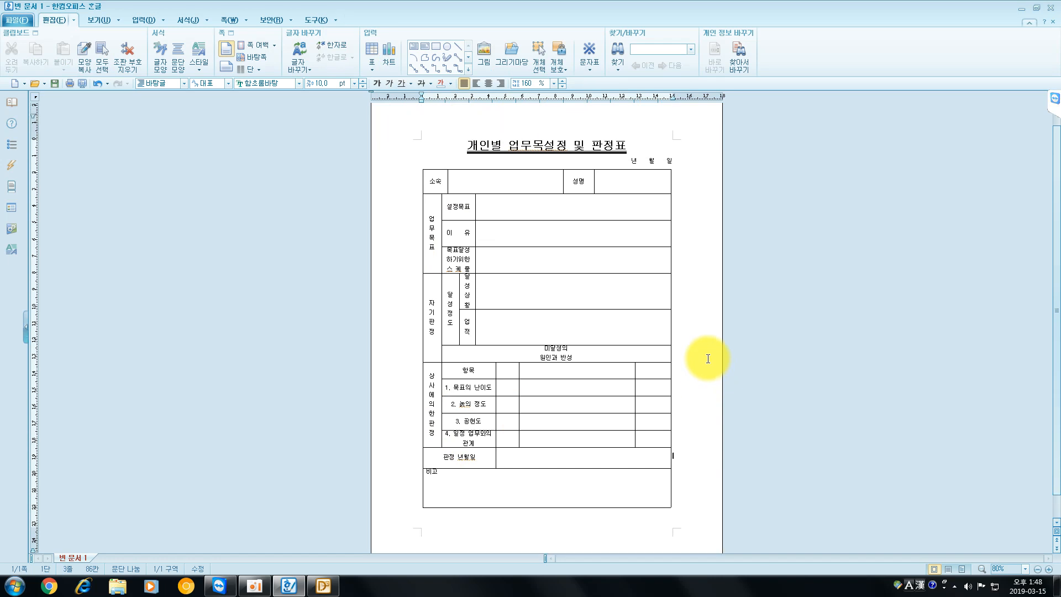
scroll(708, 359, "down", 1)
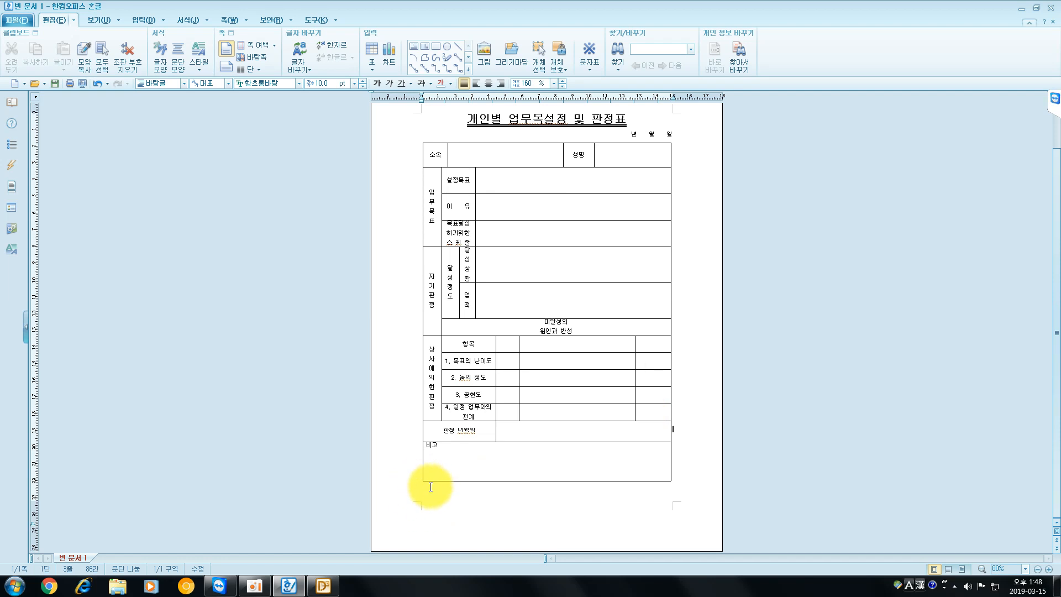
- Increase the height of the "미달성의 원인과 반성" row slightly so both text lines fit with some space
left_click_drag(516, 326, 556, 334)
left_click(542, 331)
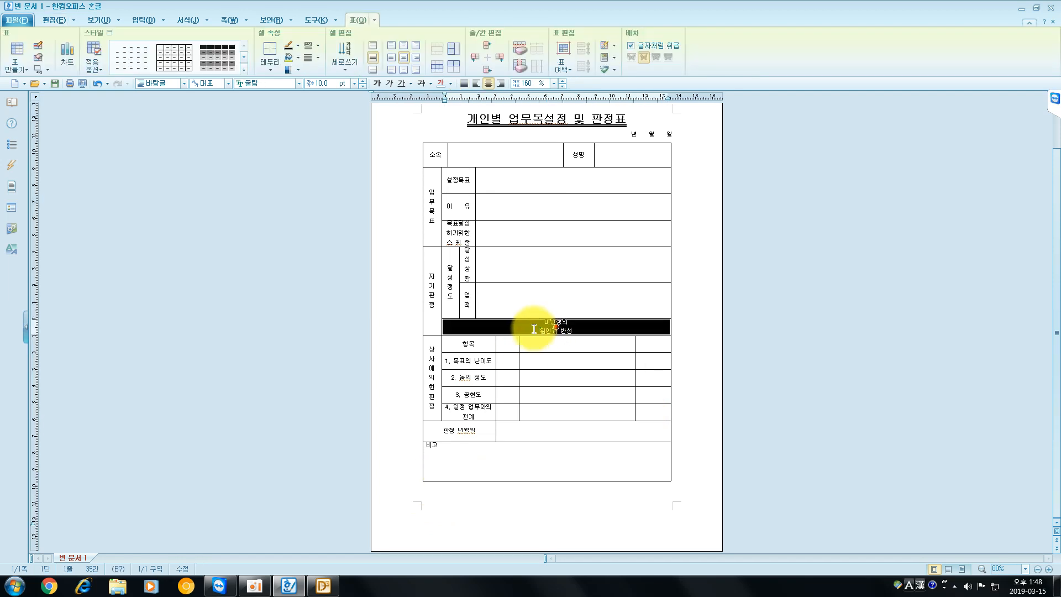
key("ctrl+Down")
key("ctrl+Down")
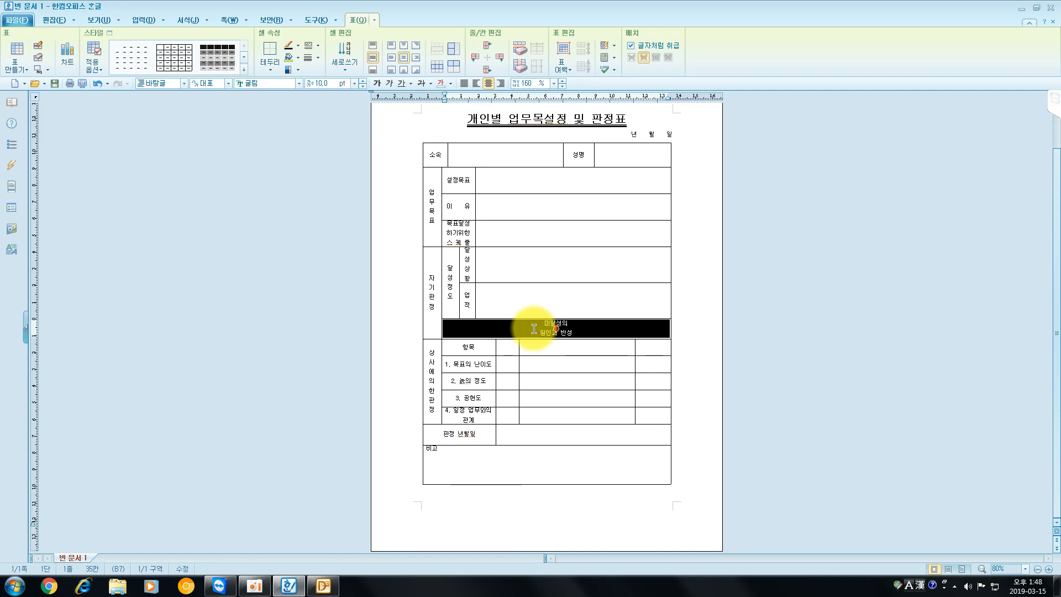
key("ctrl+Down")
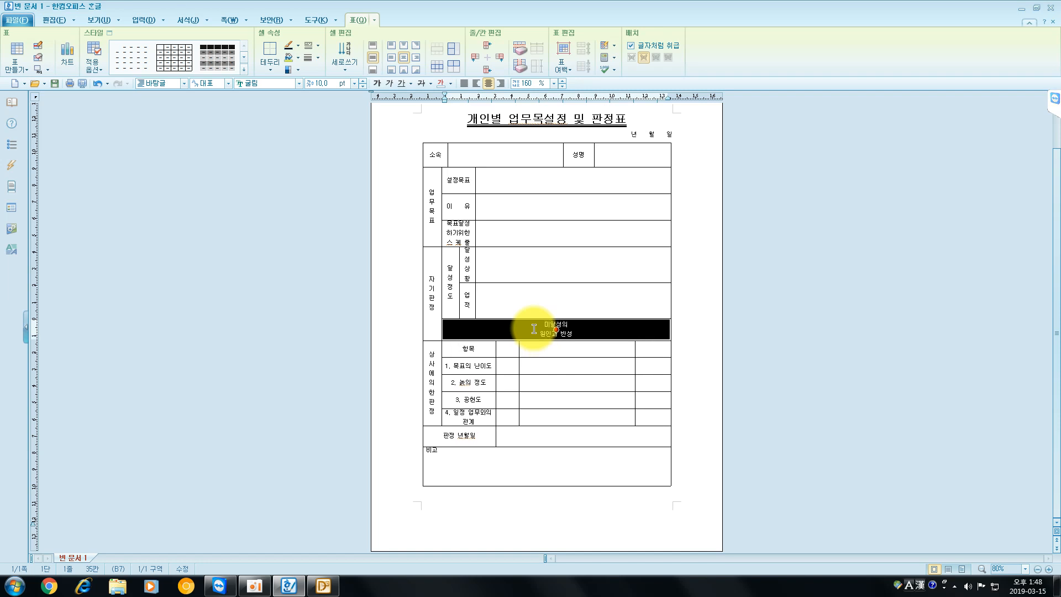
left_click(721, 252)
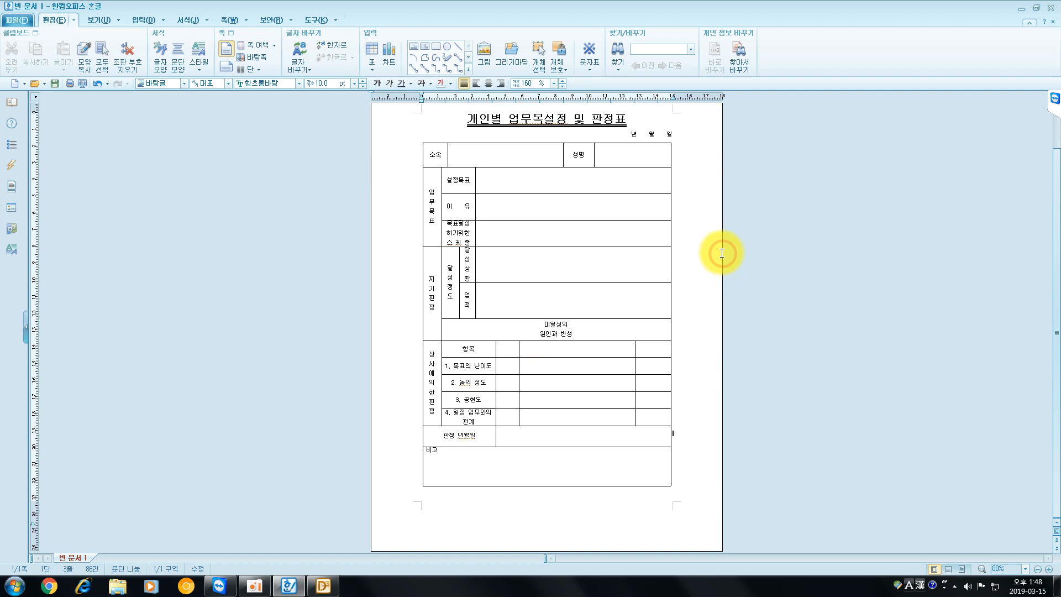
- Set the outer borders of the whole table to a solid 0.4 mm line
scroll(624, 308, "up", 2)
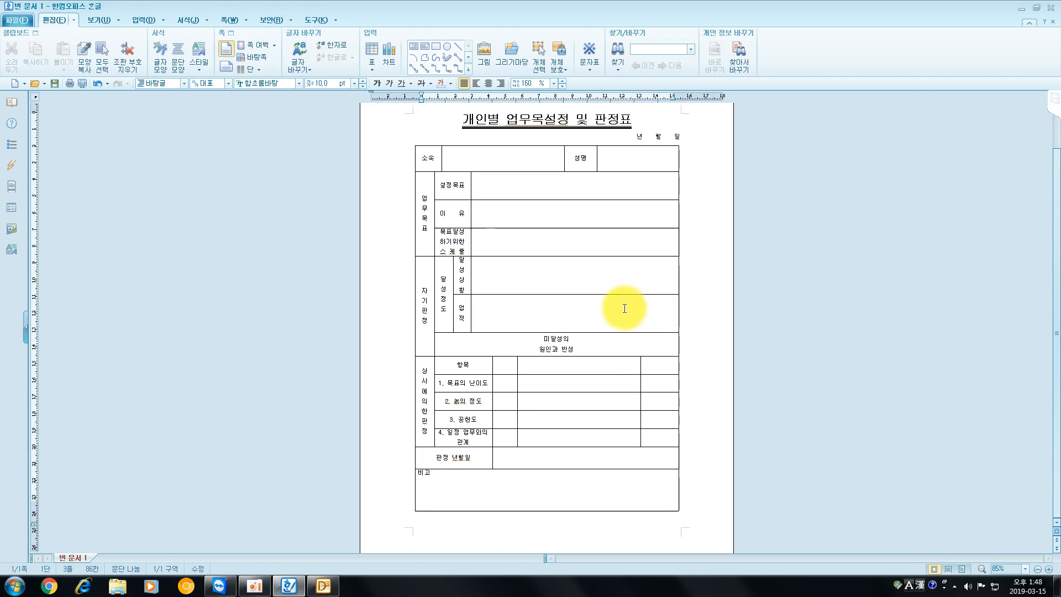
left_click(601, 190)
left_click(574, 320)
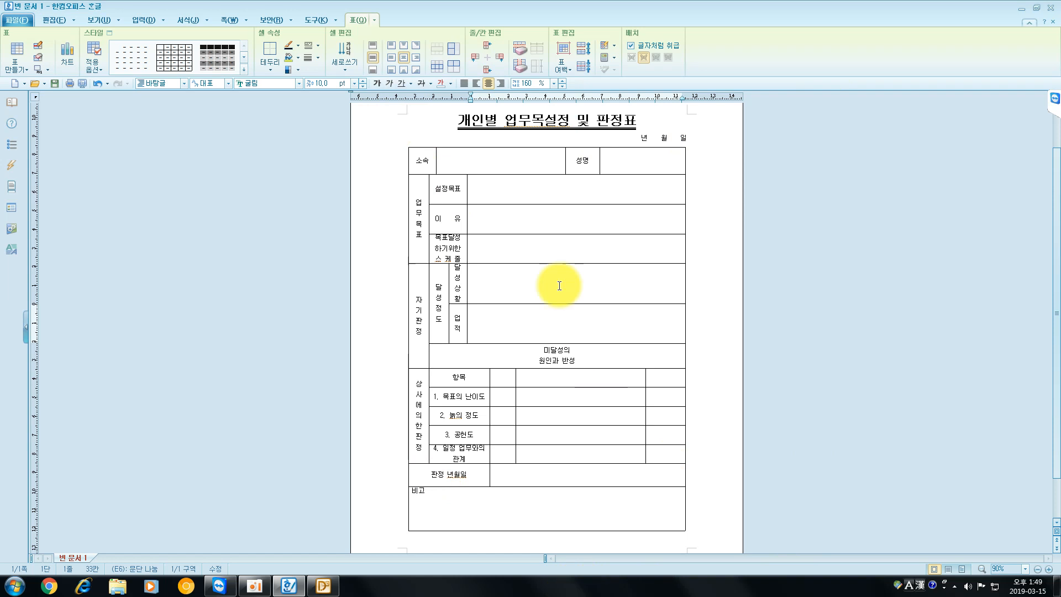
left_click_drag(416, 158, 675, 534)
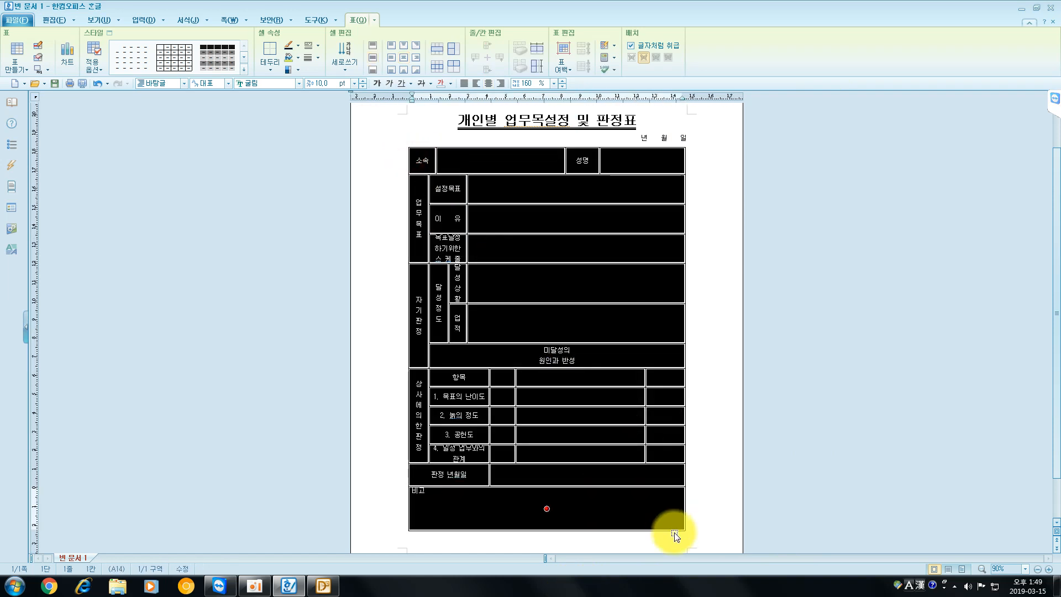
key("l")
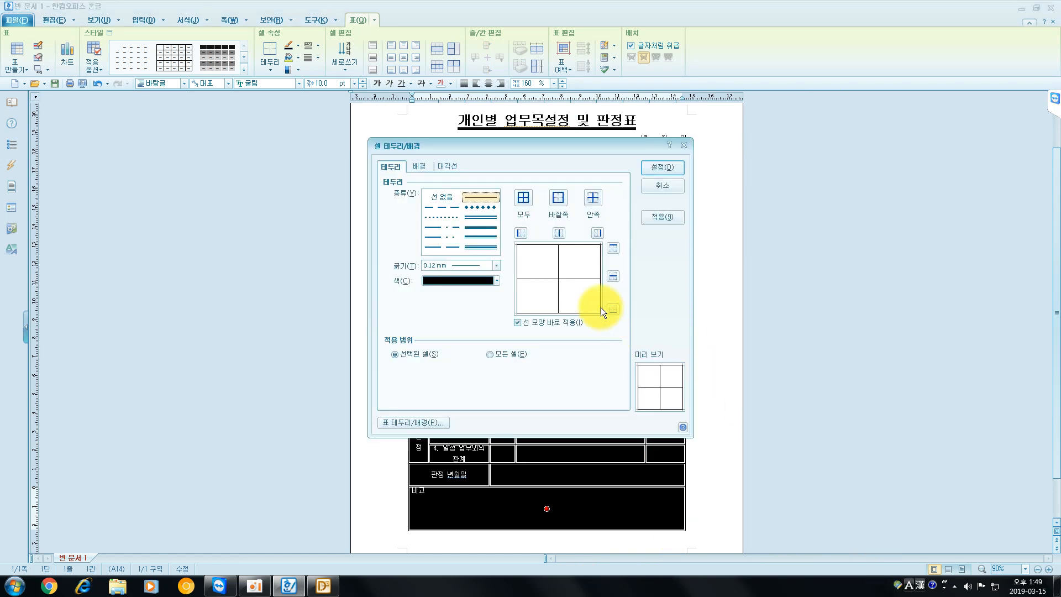
left_click(557, 197)
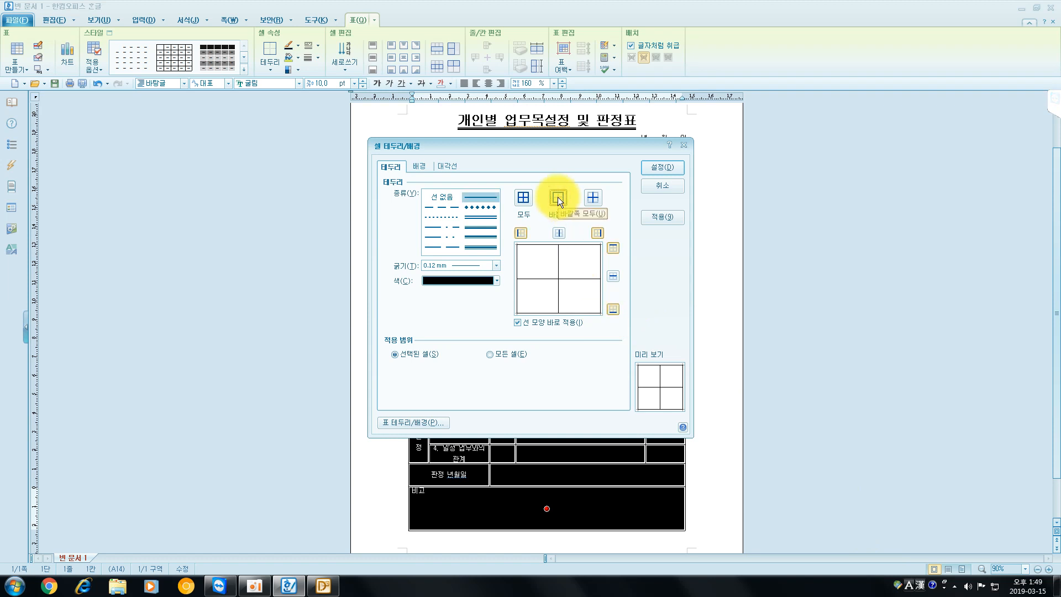
left_click(441, 246)
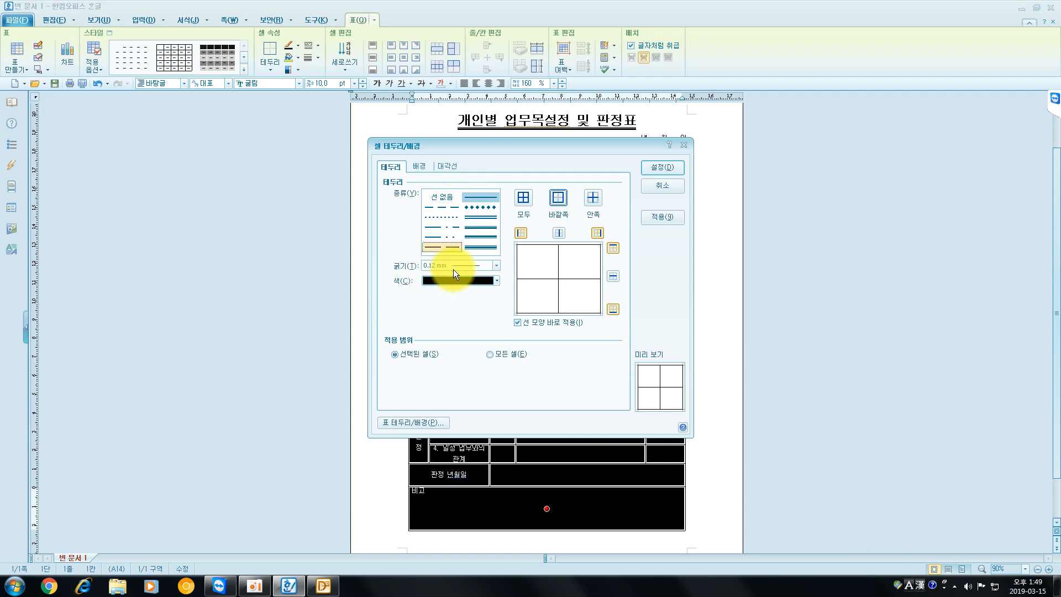
left_click(496, 265)
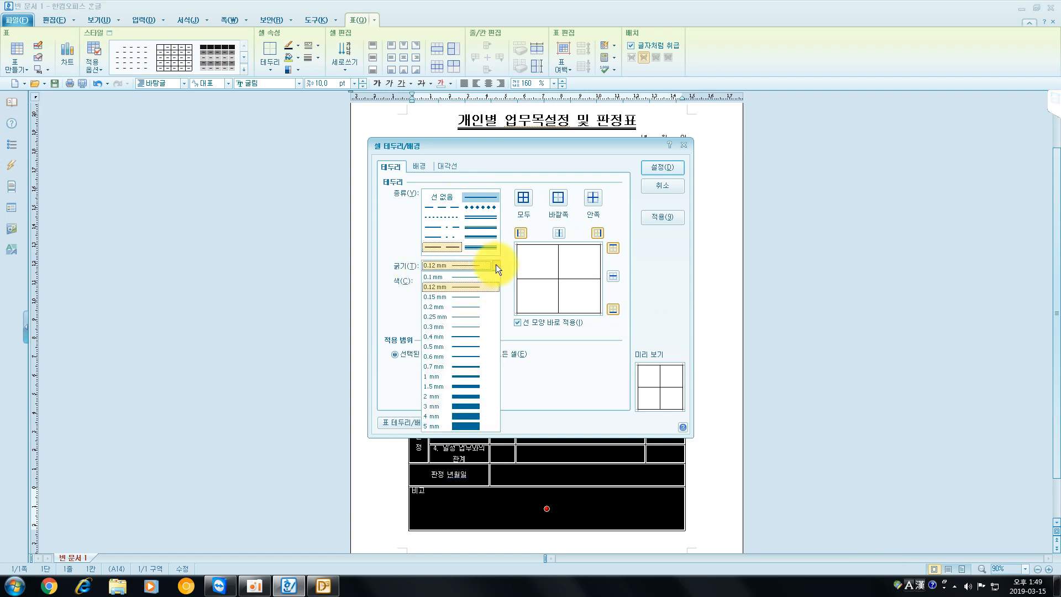
left_click(473, 336)
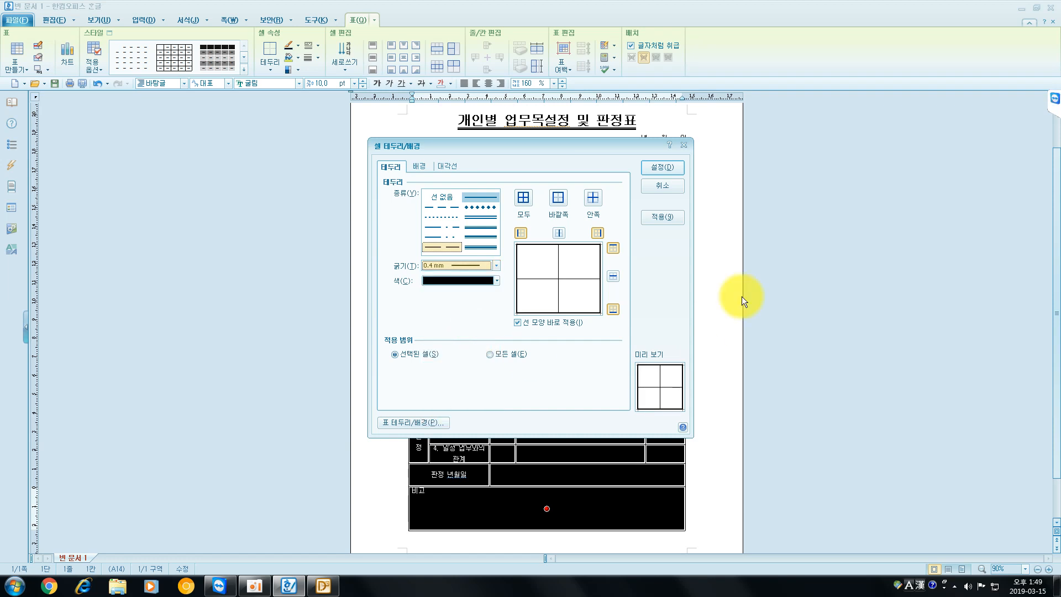
left_click(664, 167)
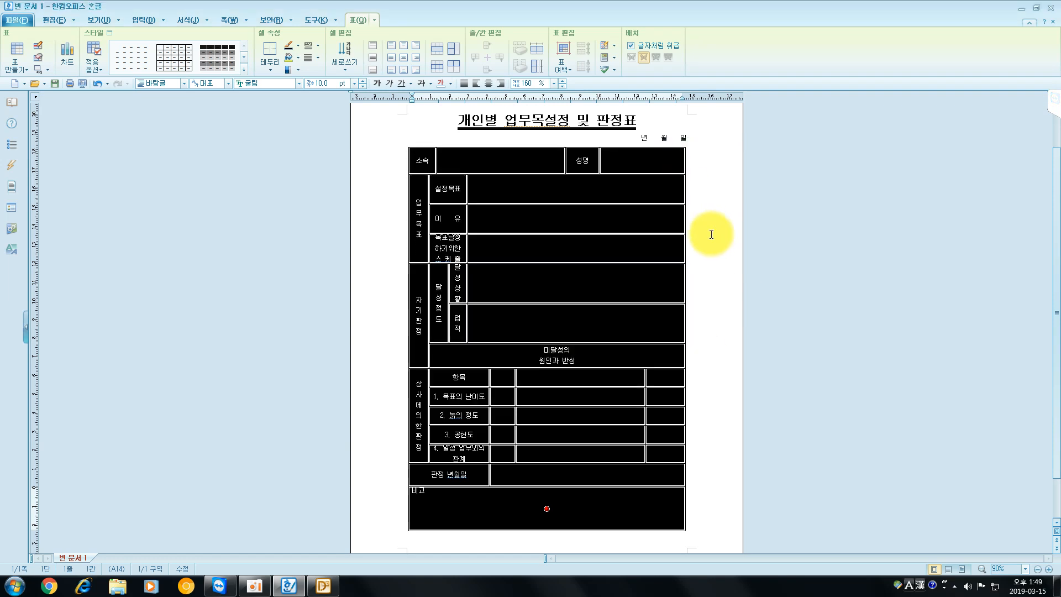
left_click(738, 267)
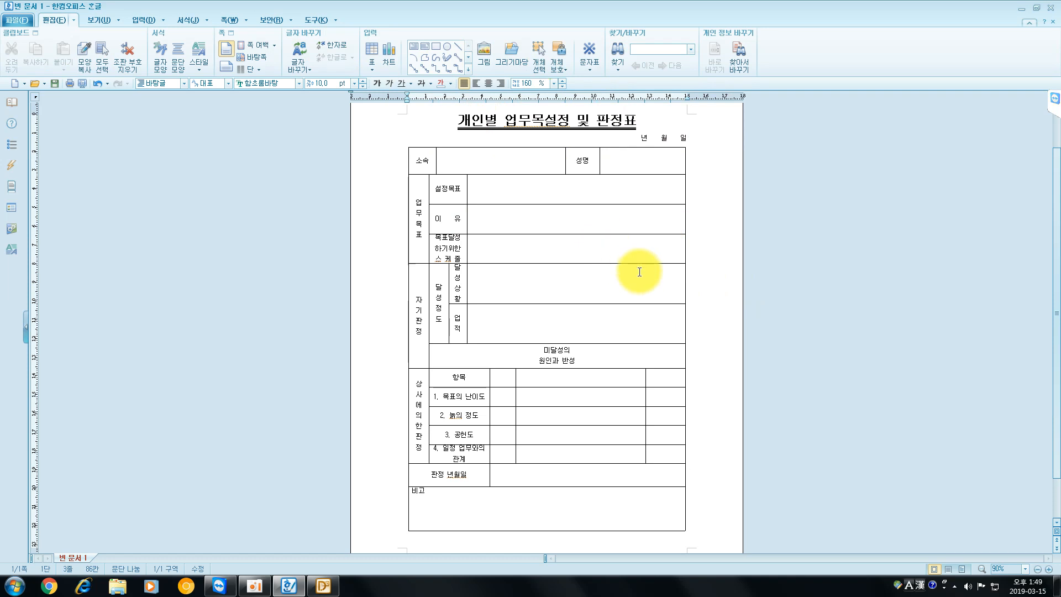
- Examine the table's outer borders and cell text up close, from the title down to the "비고" row
scroll(639, 272, "up", 5)
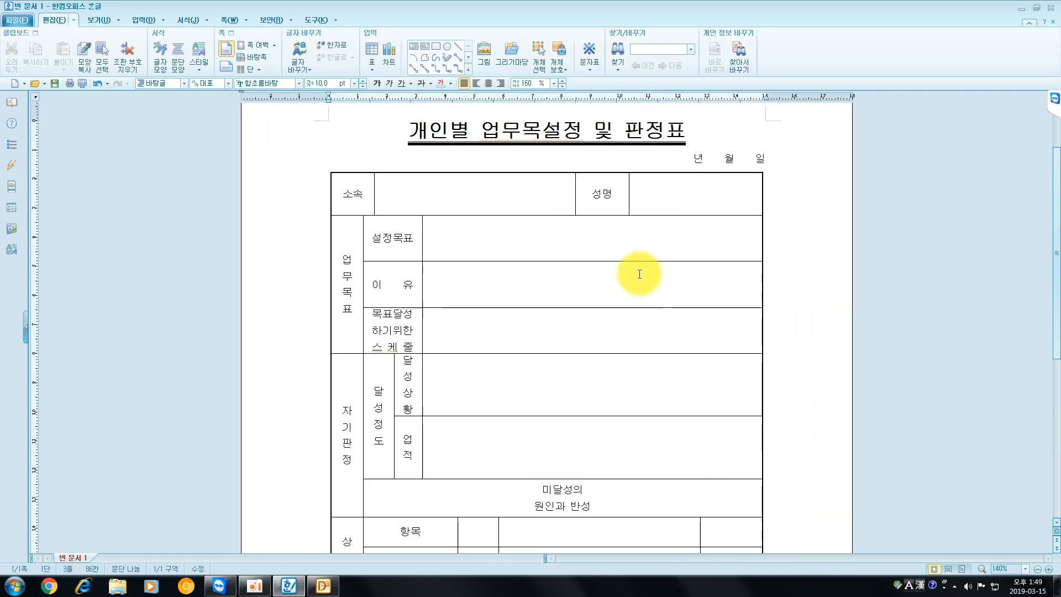
scroll(640, 274, "up", 3)
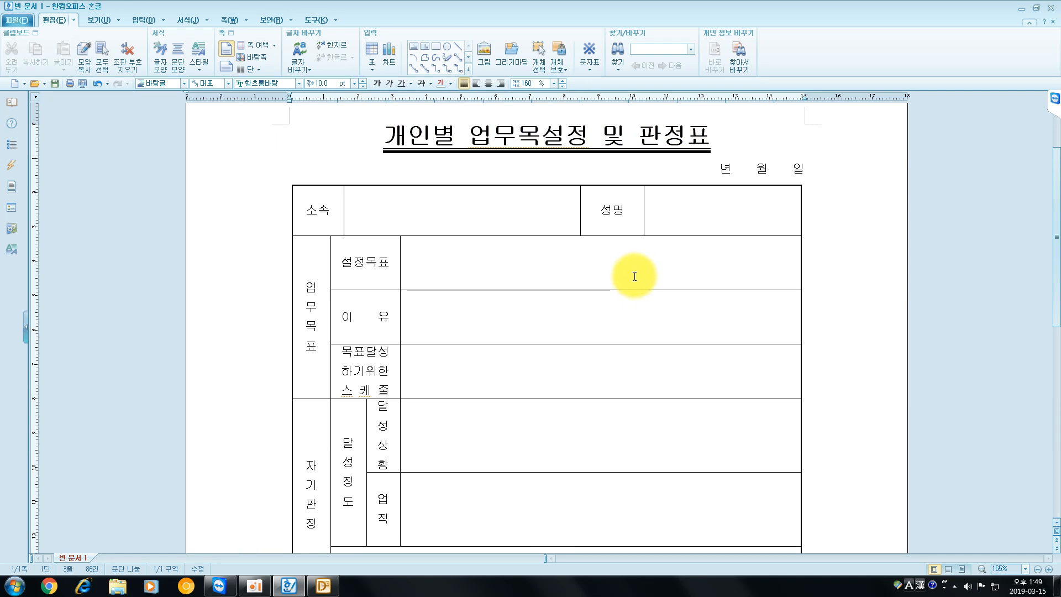
scroll(634, 276, "down", 8)
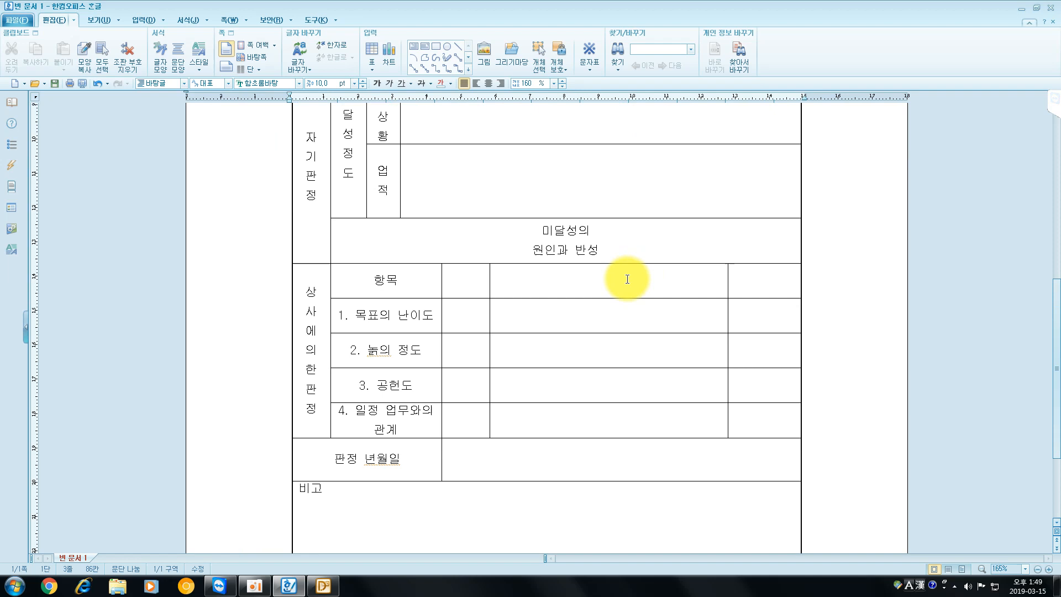
scroll(622, 286, "up", 1)
scroll(622, 287, "up", 10)
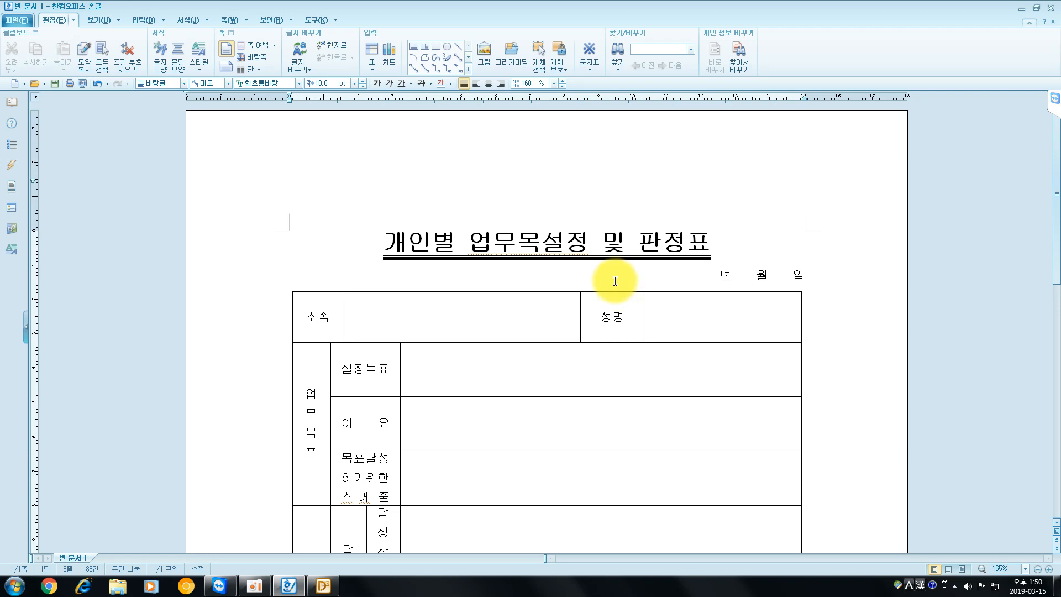
scroll(615, 281, "down", 6)
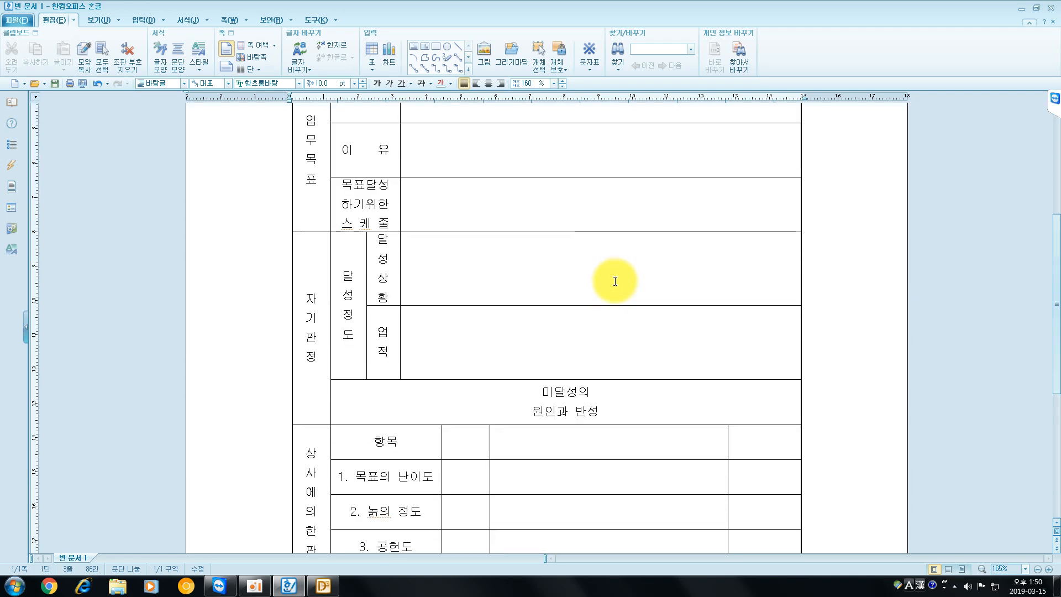
scroll(615, 281, "down", 3)
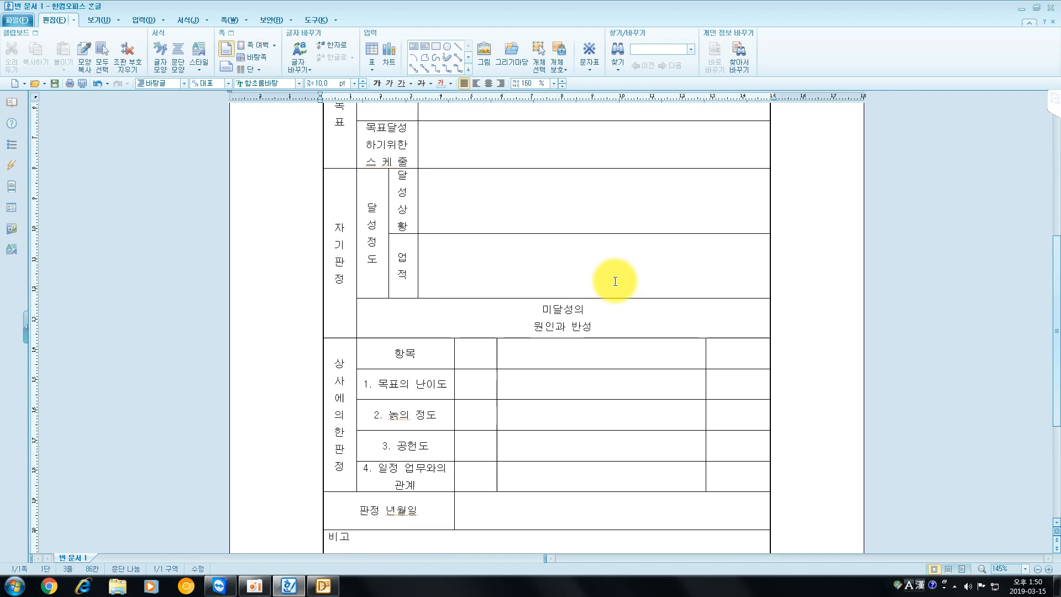
scroll(615, 278, "down", 4)
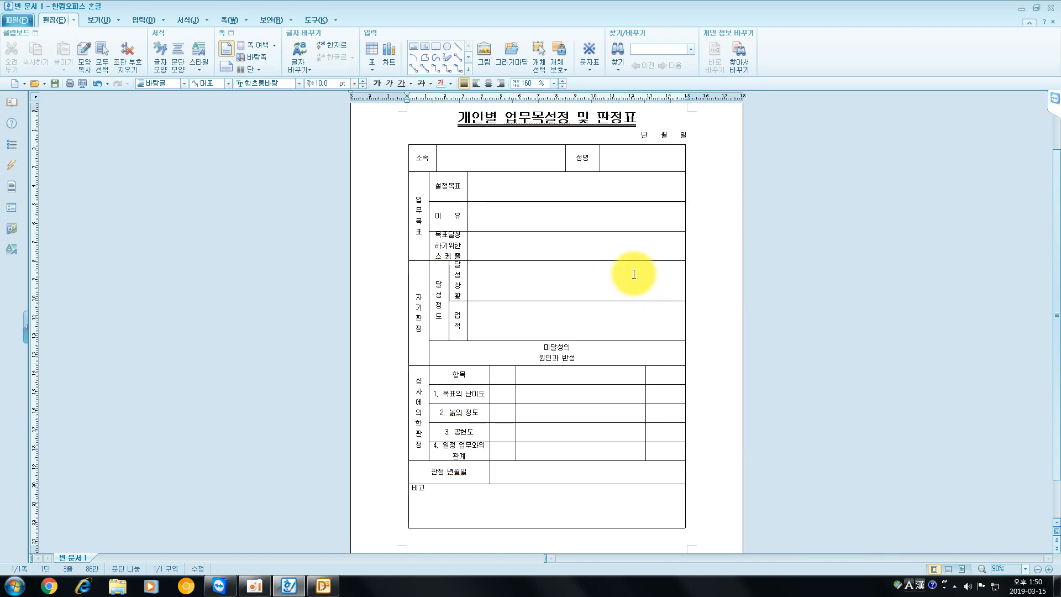
- Enable a picture fill for the page background and choose the embedded image "로고3" from the PICTURE folder inside ITQ
left_click(231, 21)
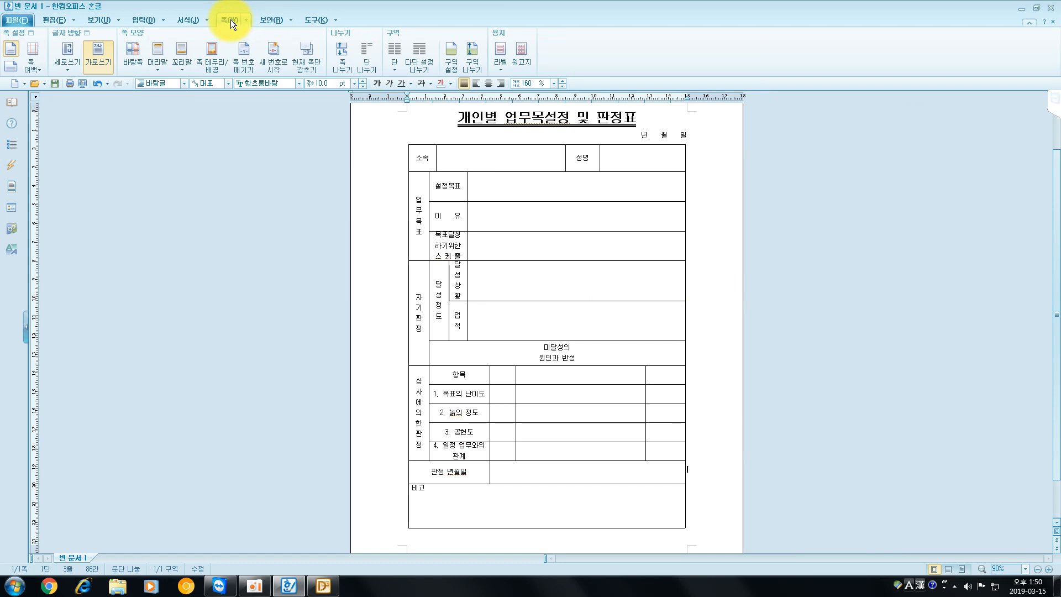
left_click(217, 59)
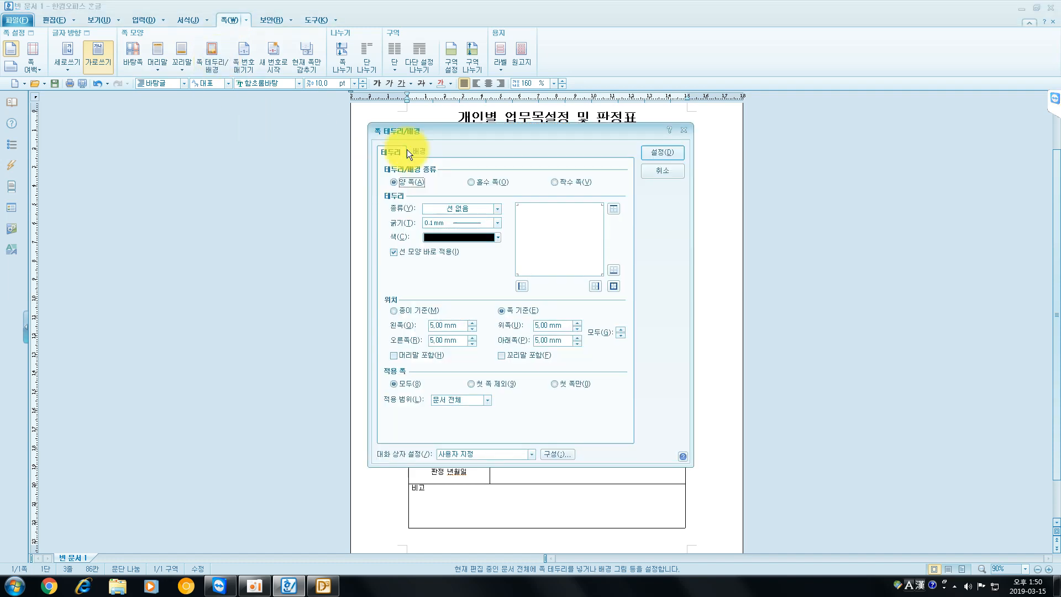
left_click(419, 150)
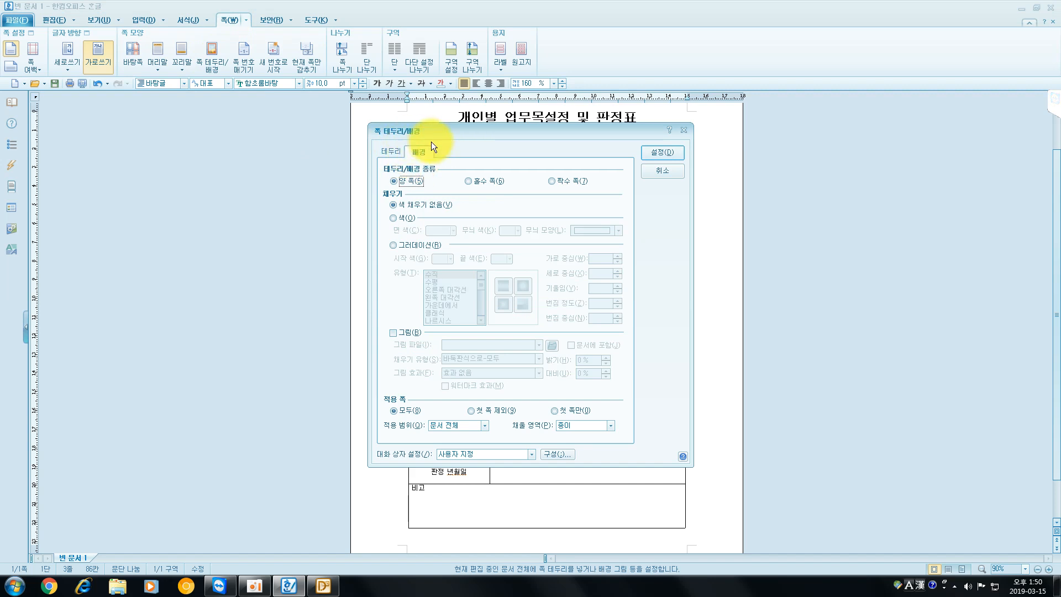
left_click(393, 333)
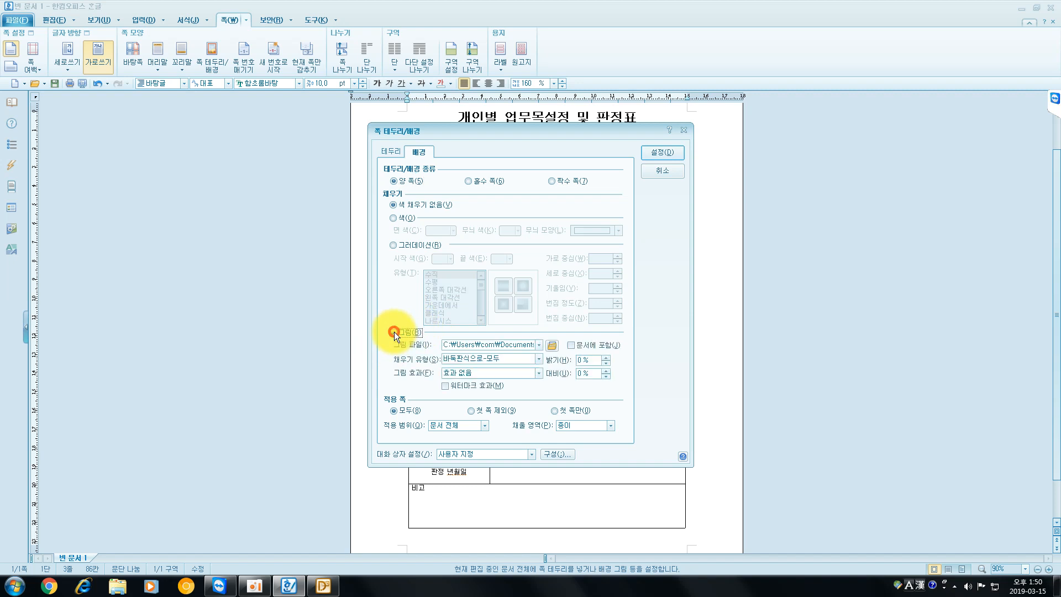
left_click(552, 346)
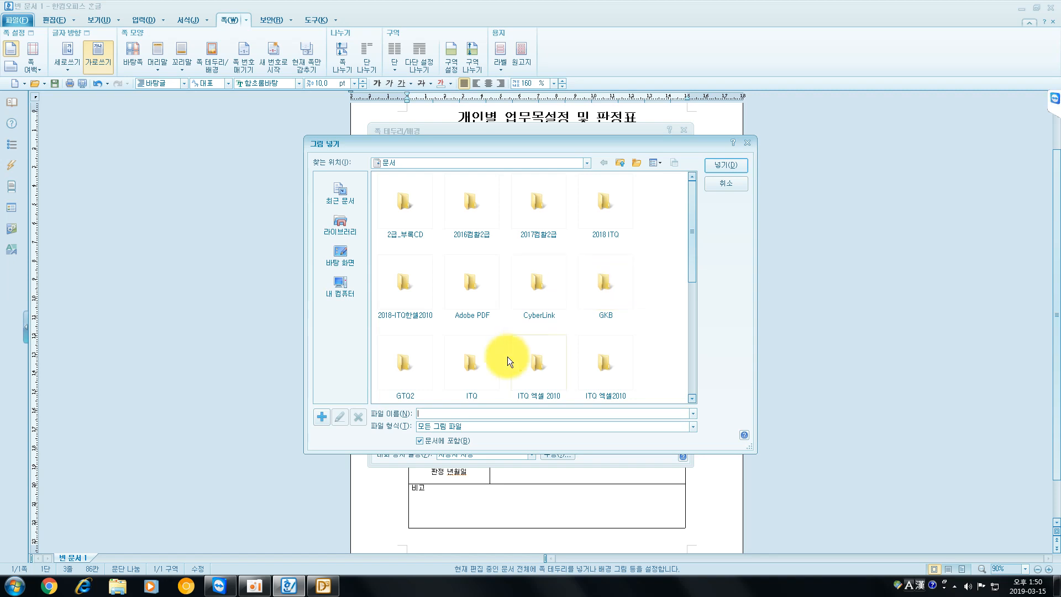
left_click(473, 370)
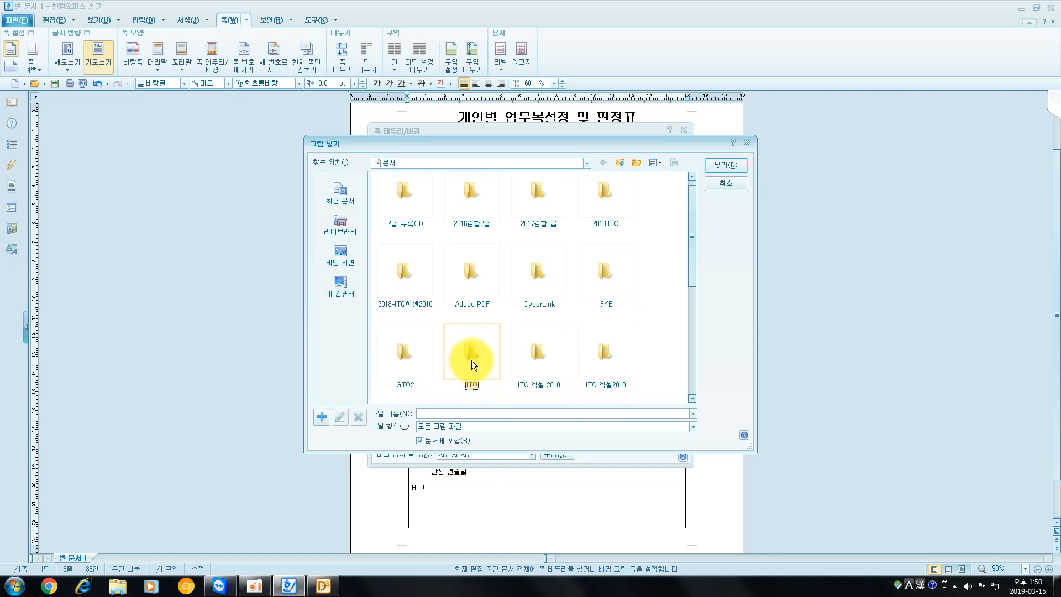
left_click_drag(692, 251, 683, 313)
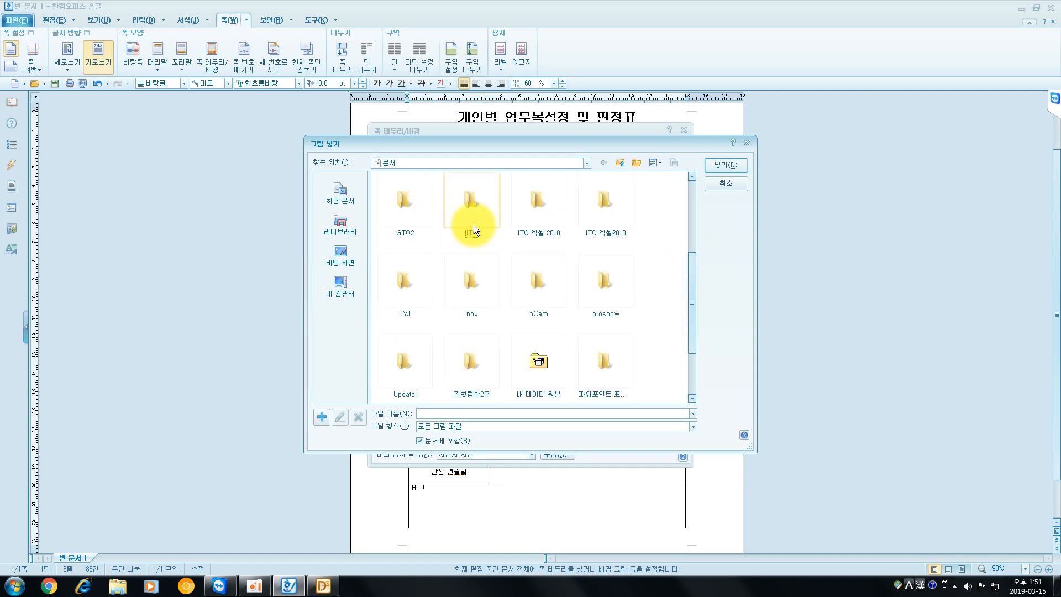
double_click(484, 214)
double_click(407, 210)
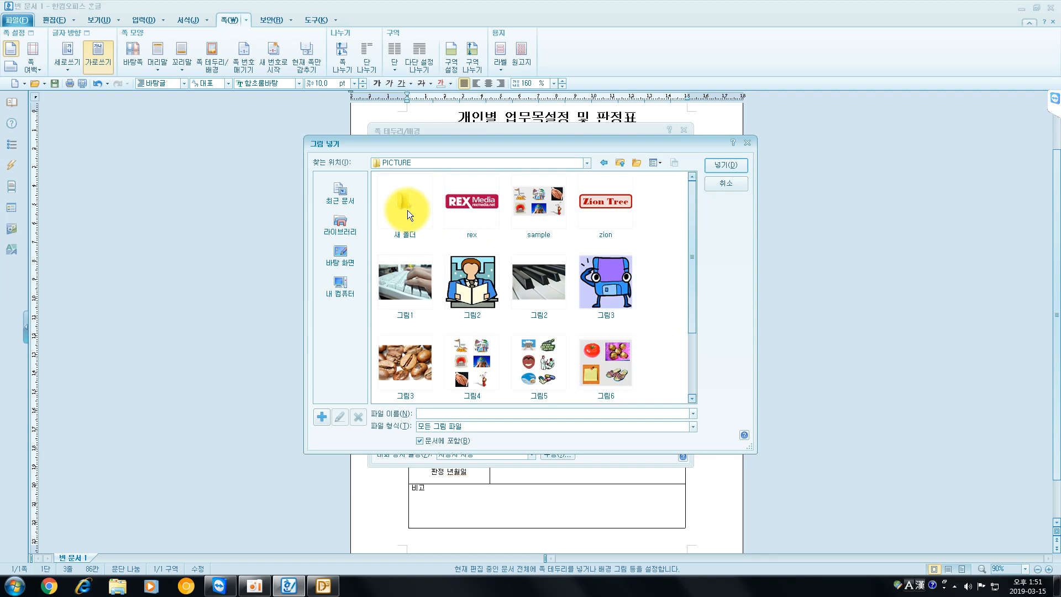
left_click_drag(691, 236, 689, 320)
left_click(602, 350)
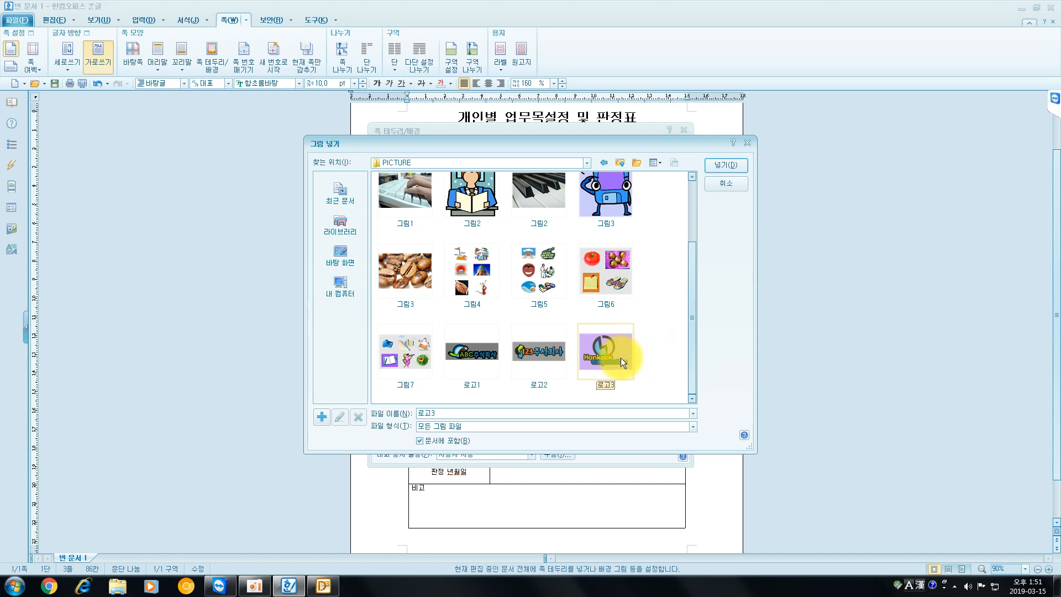
left_click(731, 162)
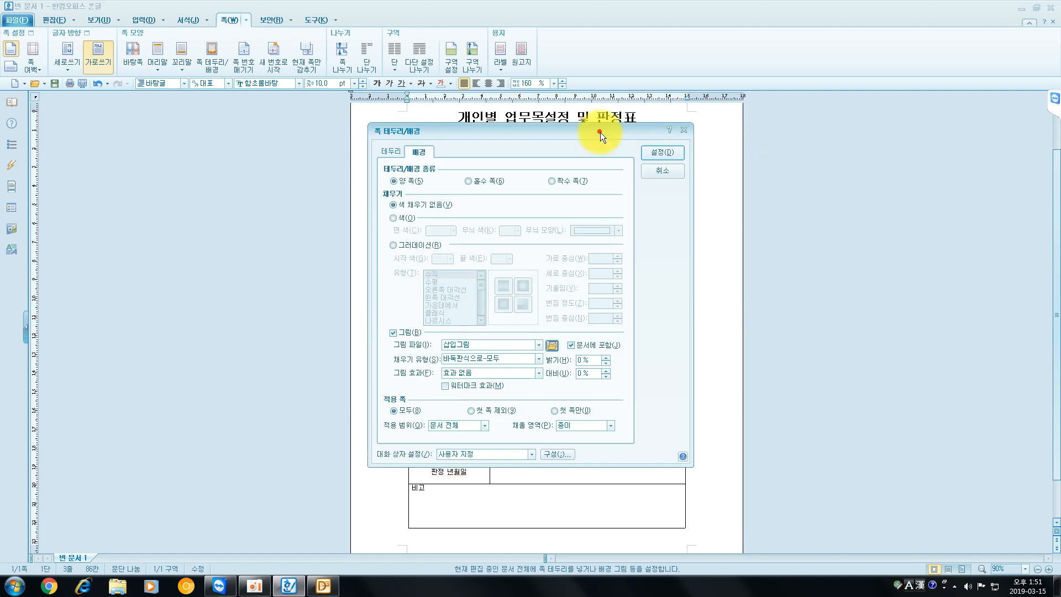
- Set the background picture's fill type to 가운데로 with the watermark effect and apply it to the document
left_click_drag(600, 131, 956, 139)
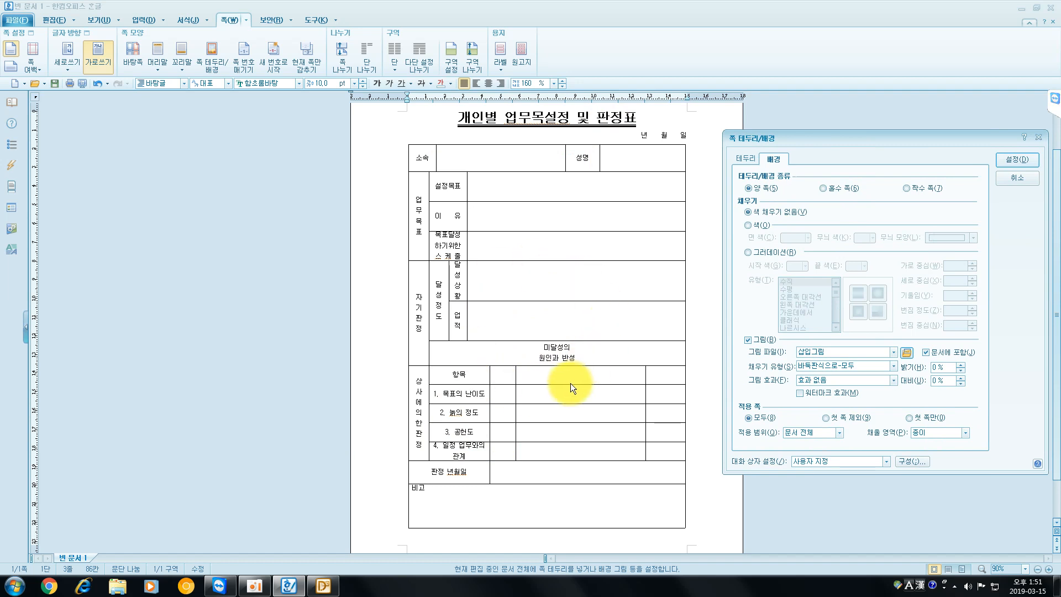
left_click_drag(940, 142, 858, 120)
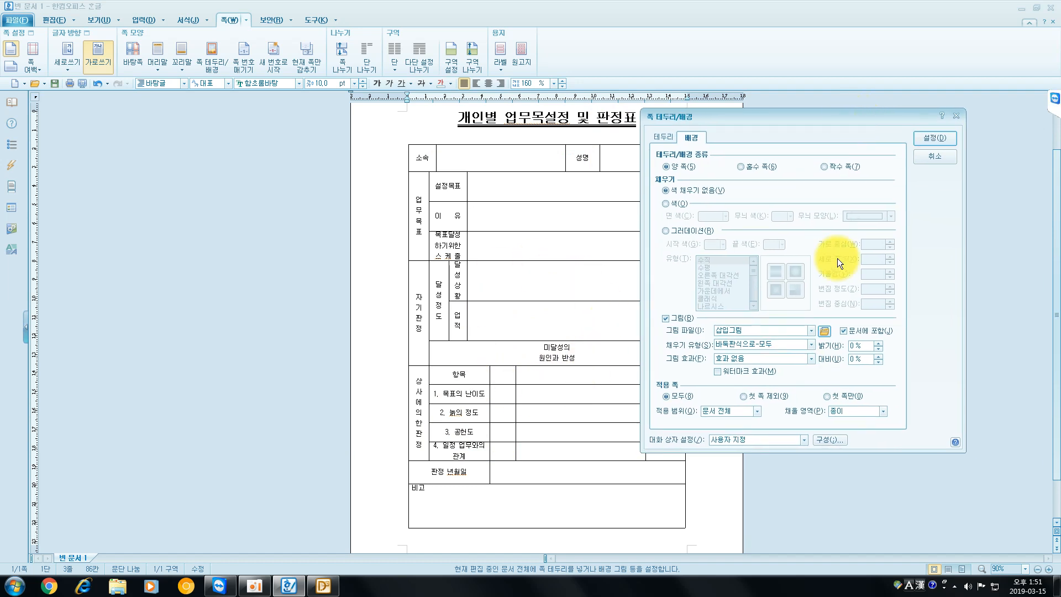
left_click(738, 343)
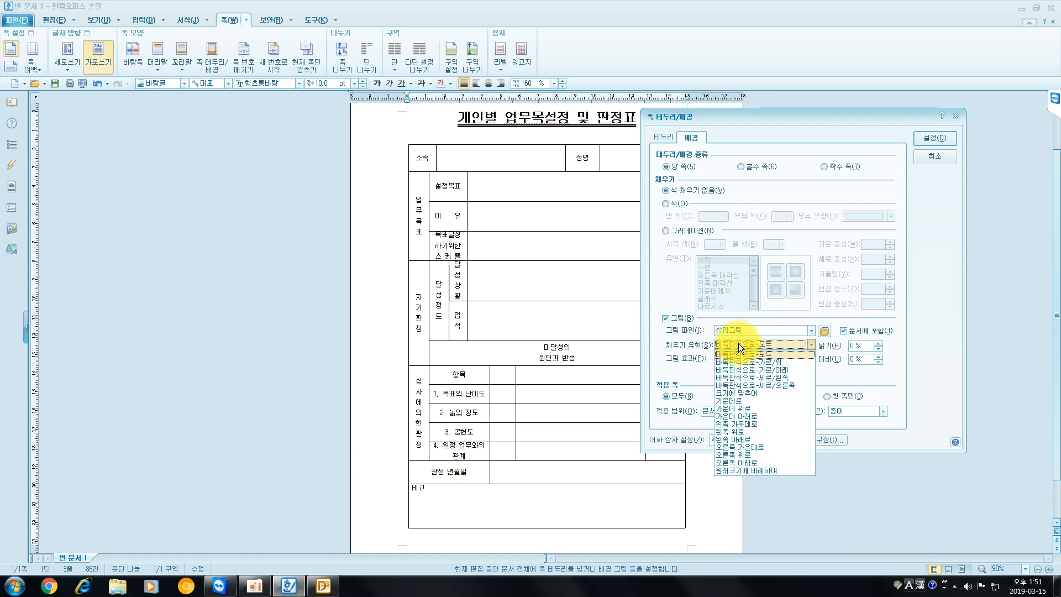
left_click(733, 402)
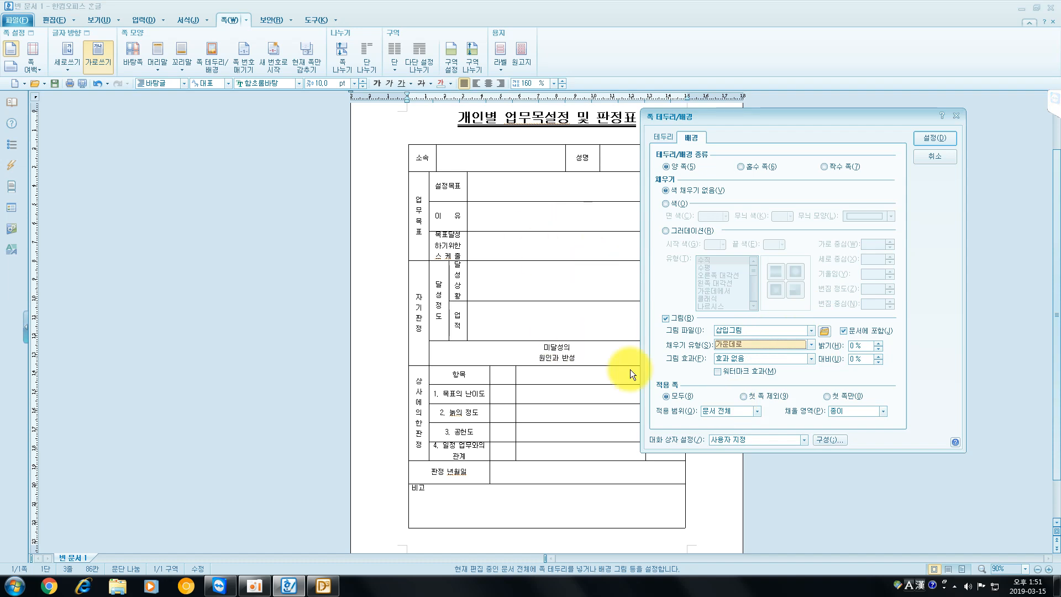
left_click(734, 371)
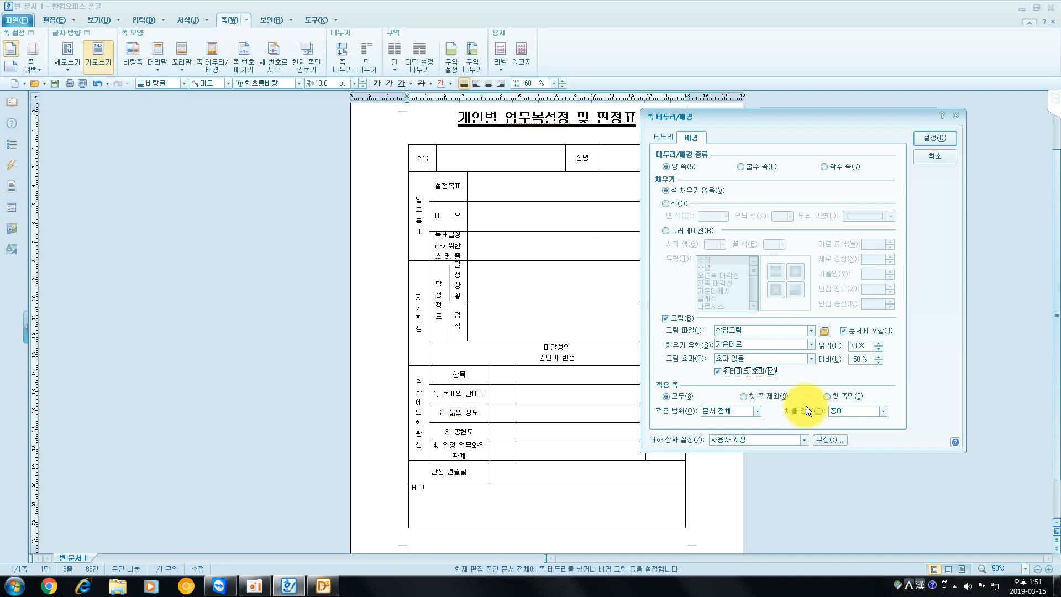
left_click(946, 140)
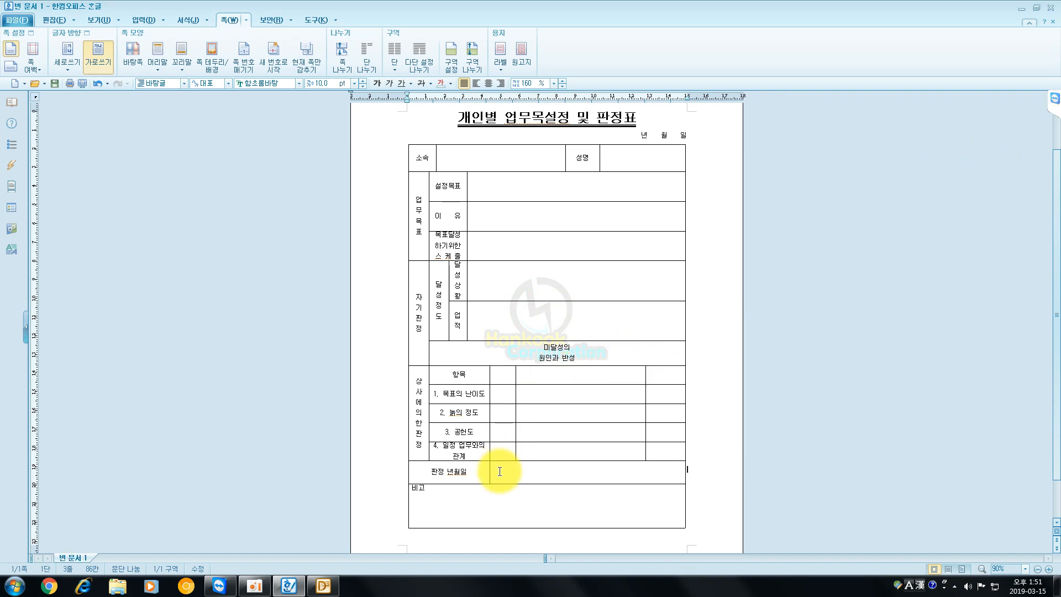
left_click(472, 507)
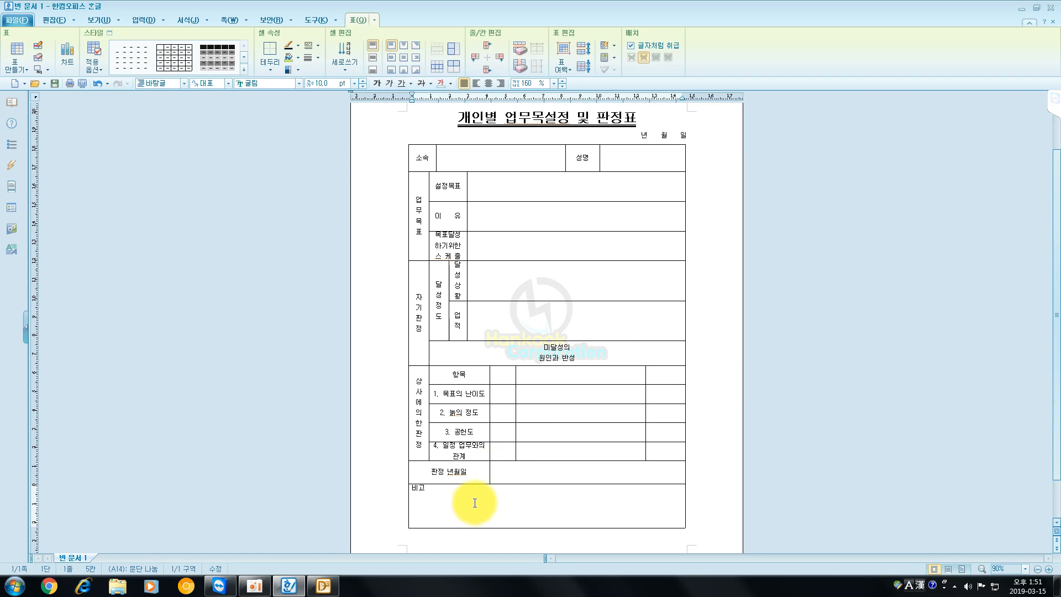
scroll(474, 503, "down", 1)
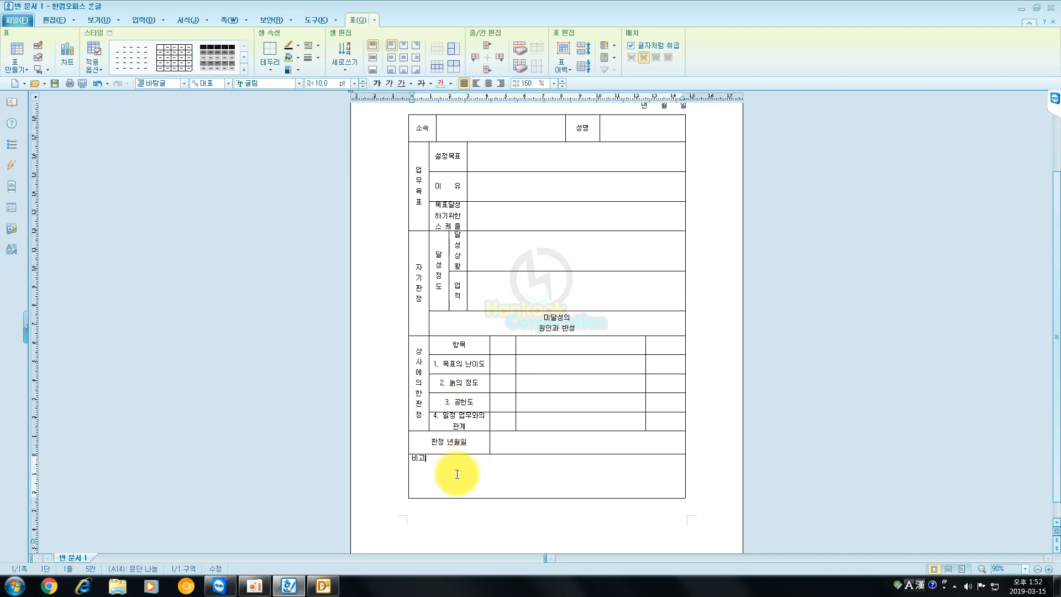
- Try adding an empty row below the "비고" row and removing it again
key("ctrl+Return")
key("ctrl+BackSpace")
key("End")
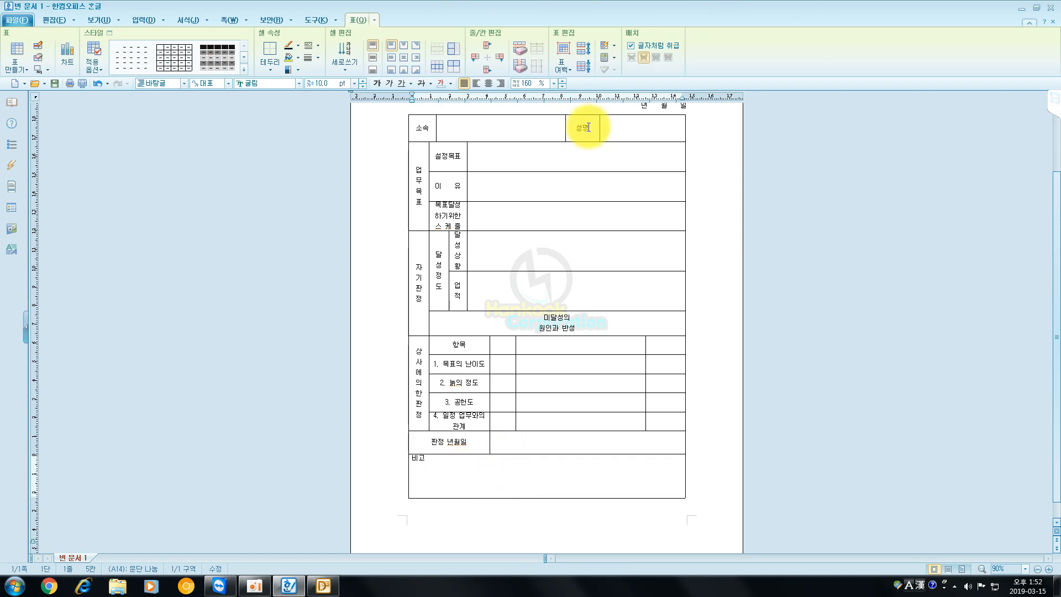
- Add an empty row below the "비고" row, then try deleting the "비고" row and undo that deletion
left_click(488, 71)
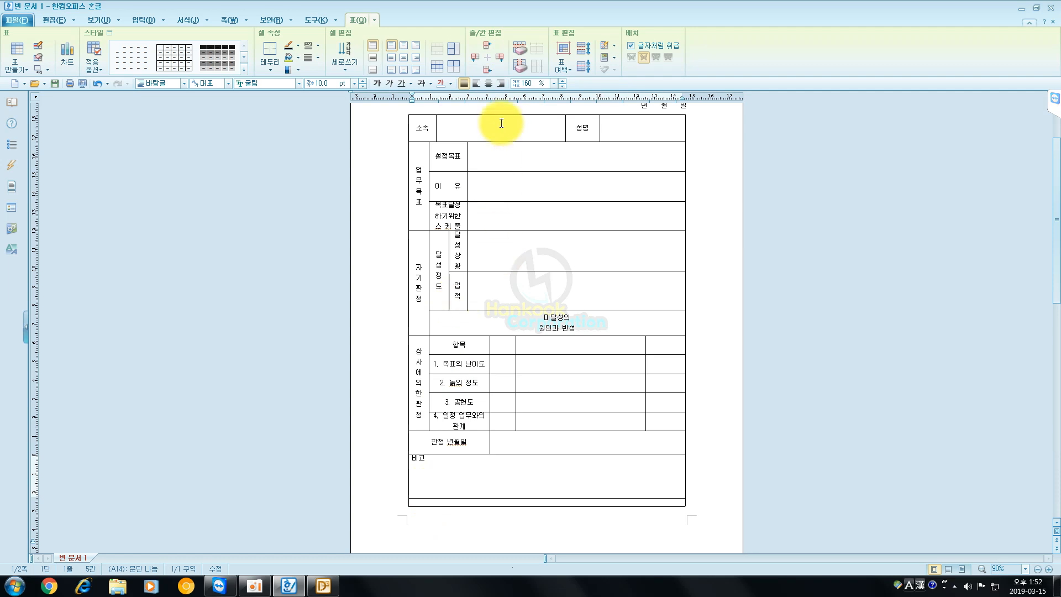
left_click(522, 52)
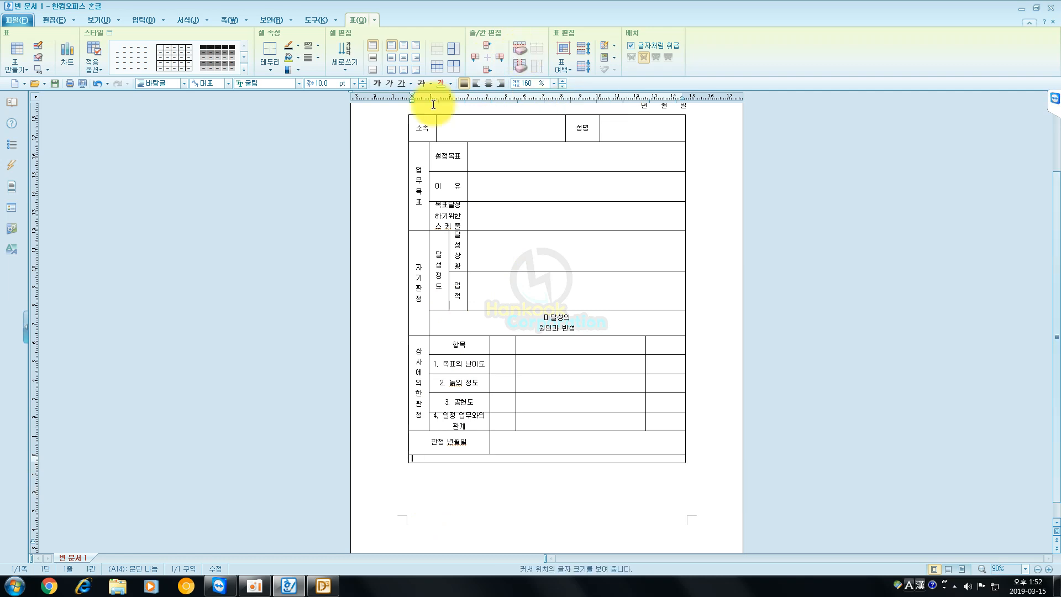
left_click(98, 83)
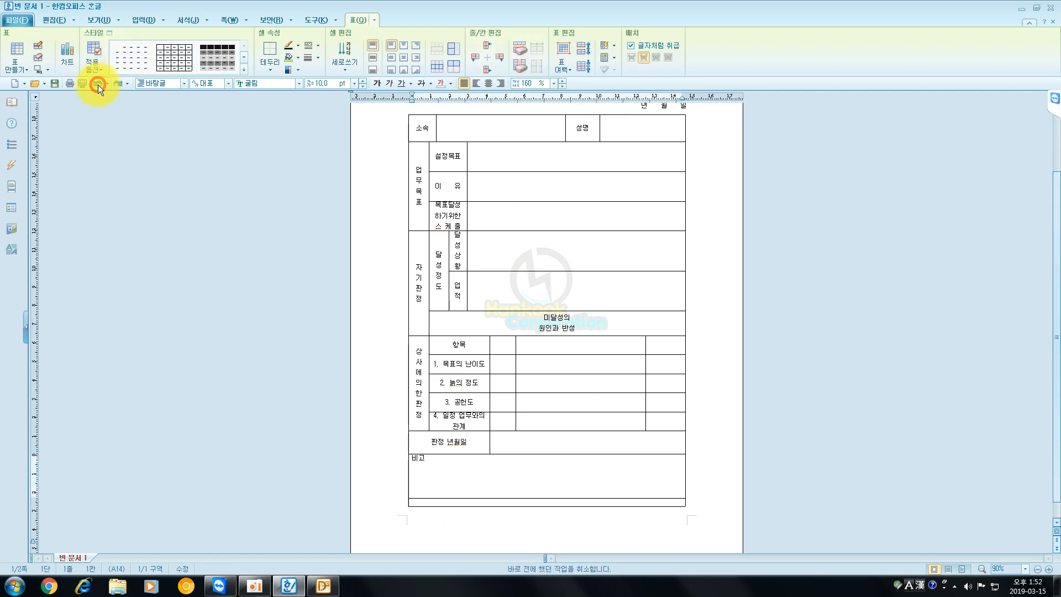
- Delete the empty row below the "비고" row
left_click(425, 503)
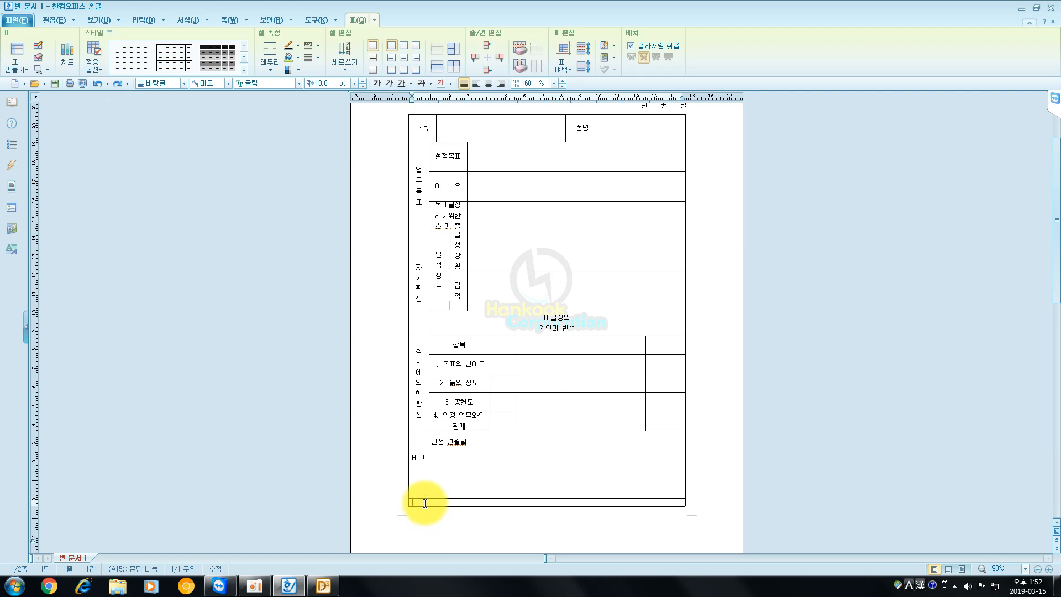
left_click(522, 50)
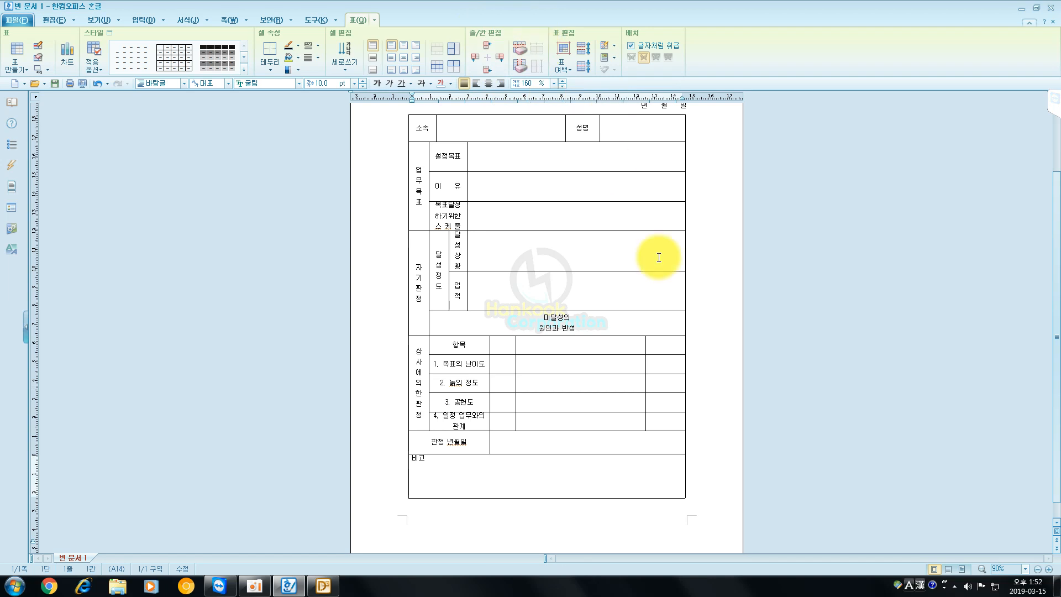
scroll(670, 310, "up", 1)
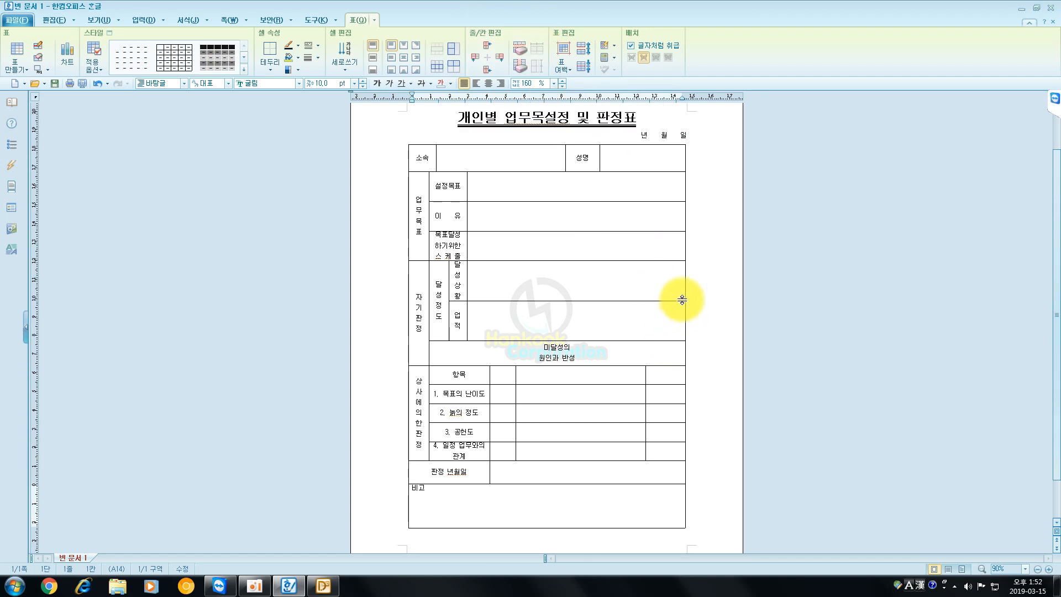
left_click(312, 589)
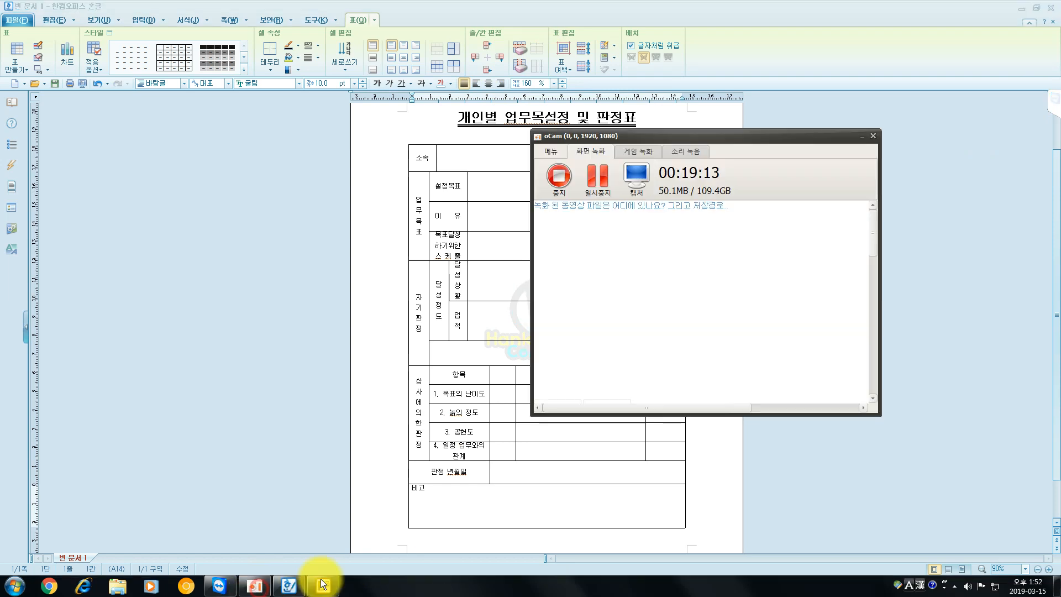